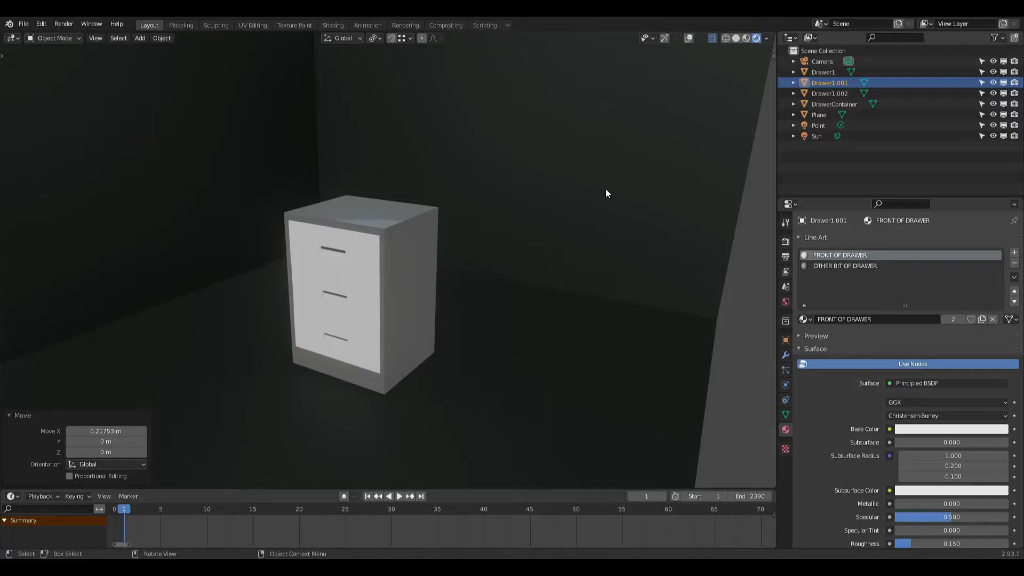
Slide the cabinet's middle drawer along the X axis.
middle_click_drag(568, 229, 583, 237)
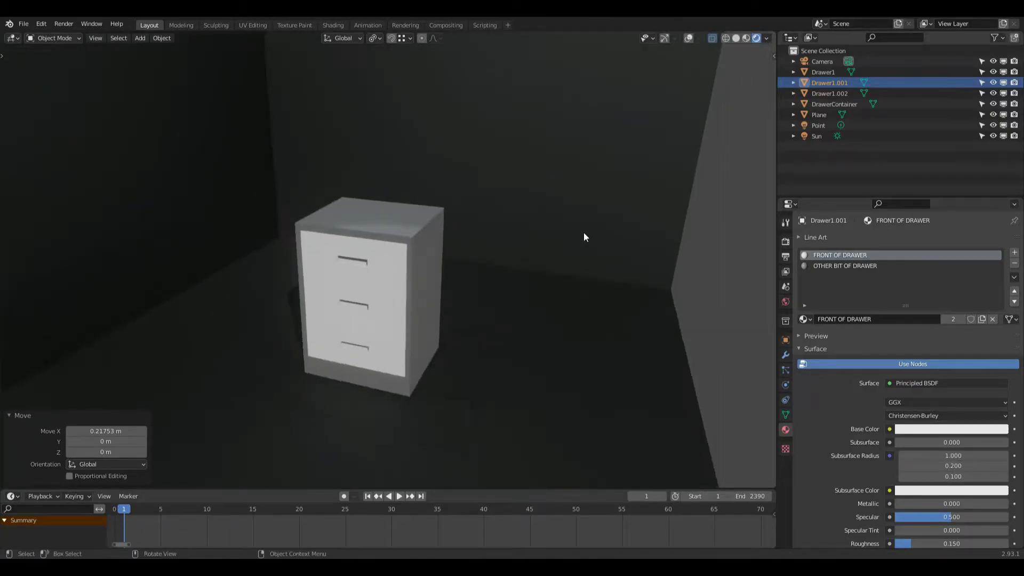
key("g")
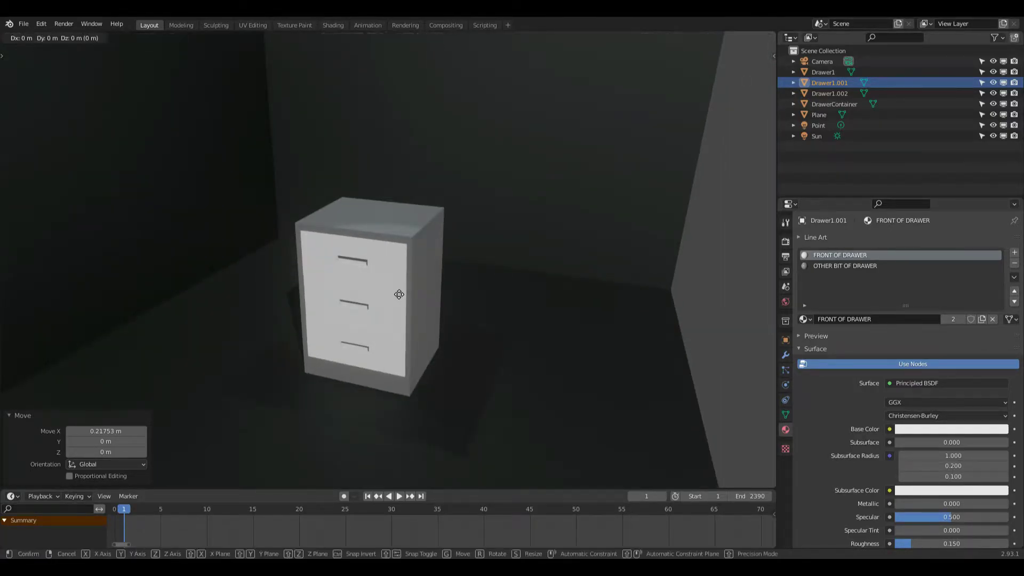
key("x")
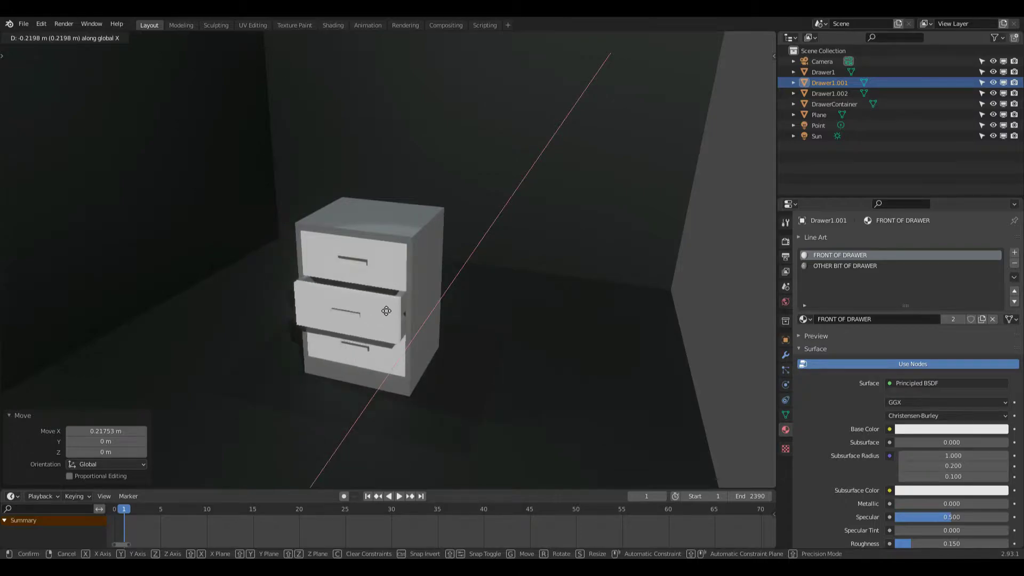
left_click(417, 297)
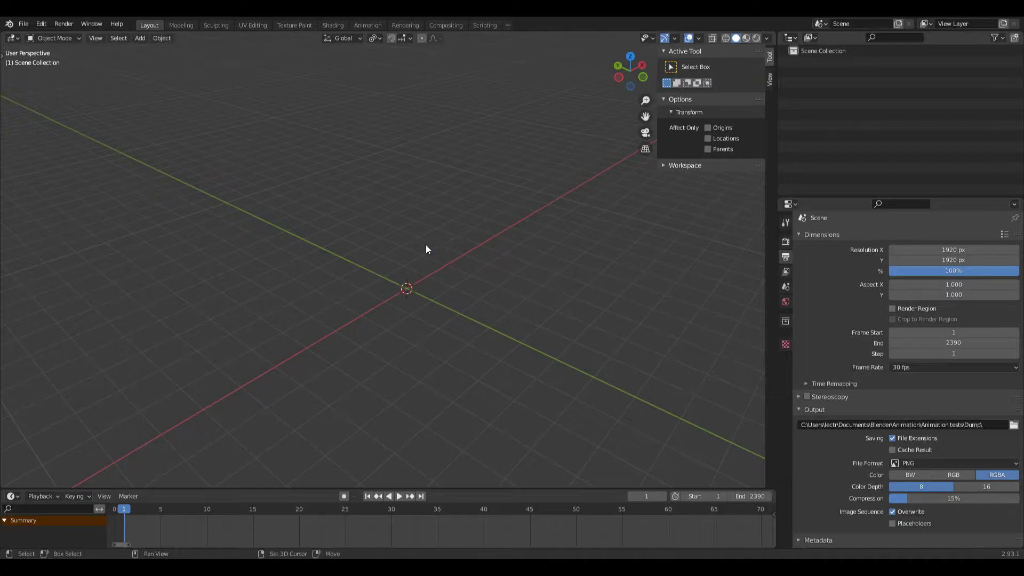
Add a cube mesh to the empty scene and raise it 1 m along the Z axis.
key("shift+a")
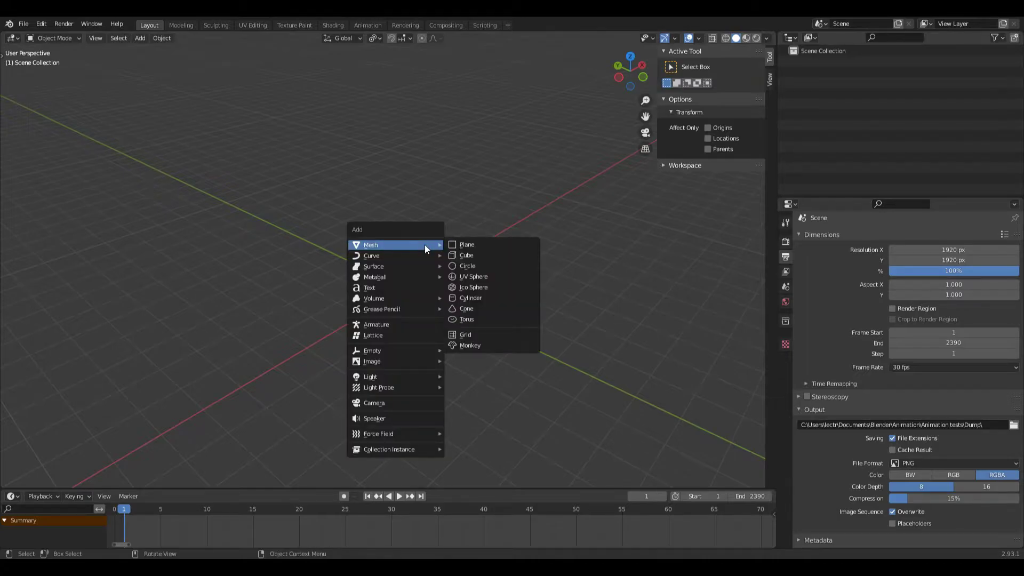
left_click(474, 254)
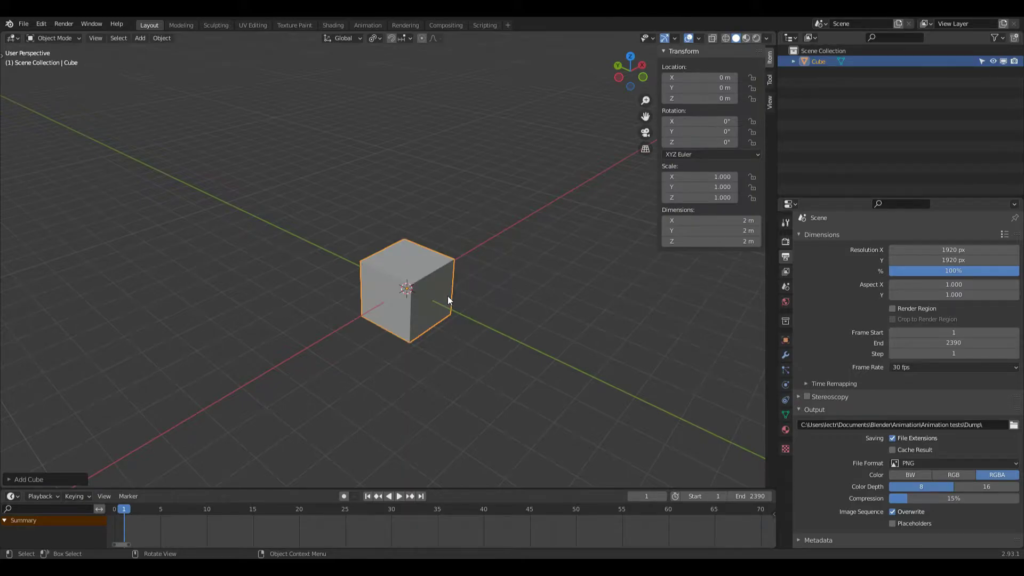
type("gz")
type("1")
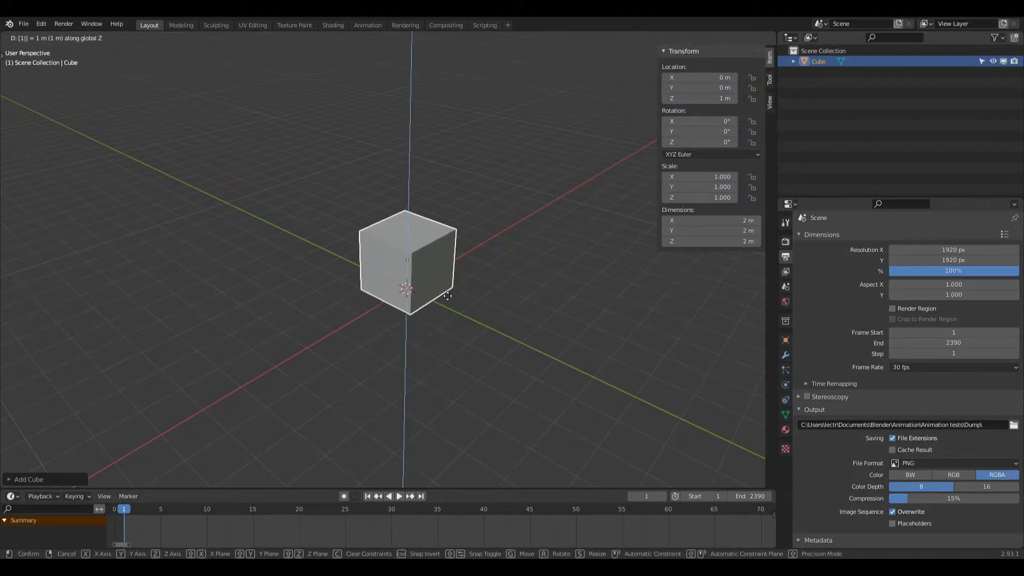
key("Return")
Scale the cube down to about 1.24 m along X and about 1.42 m along Y.
middle_click_drag(448, 296, 589, 142)
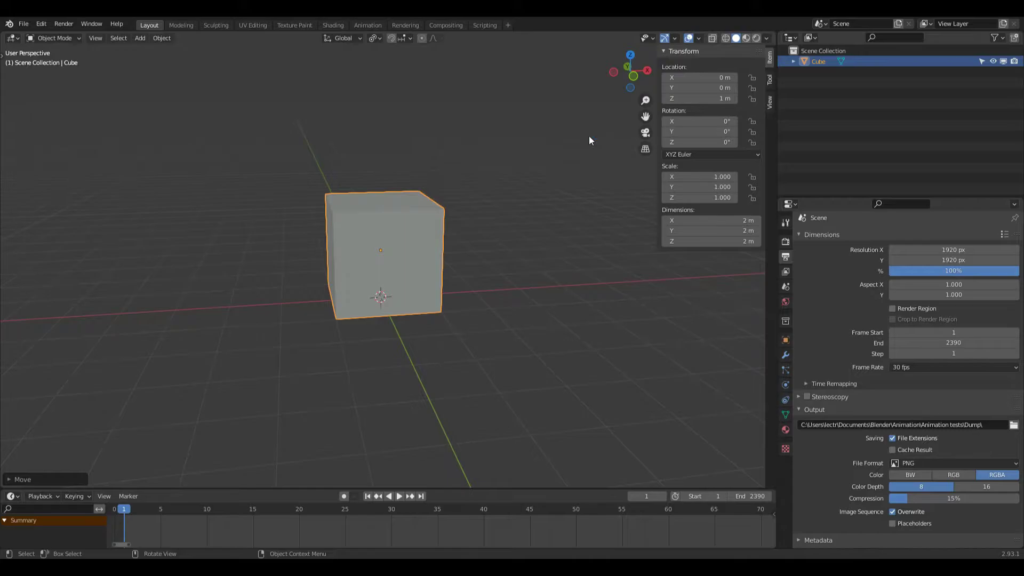
key("s")
key("x")
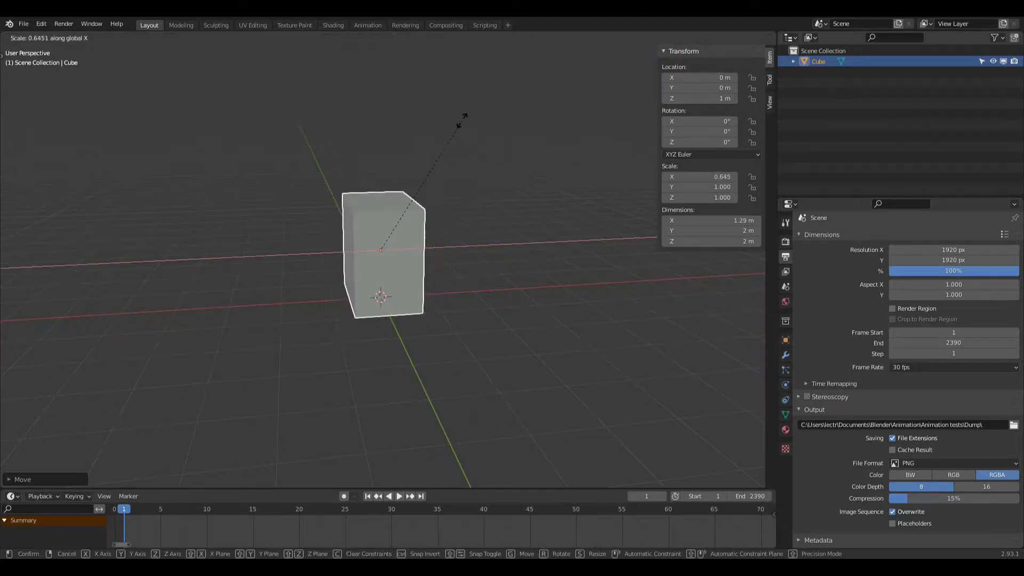
left_click(452, 121)
middle_click_drag(480, 119, 613, 88)
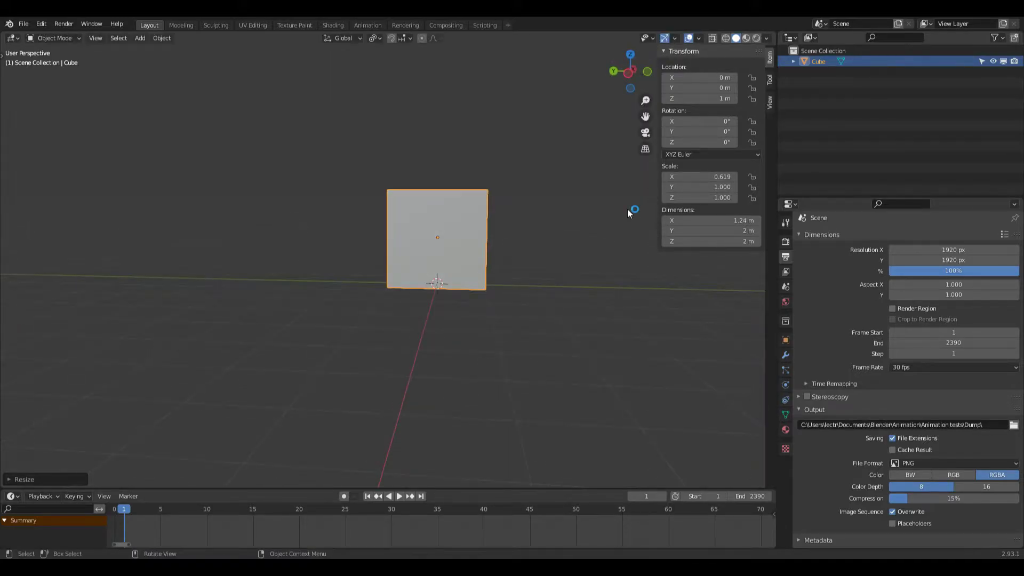
key("s")
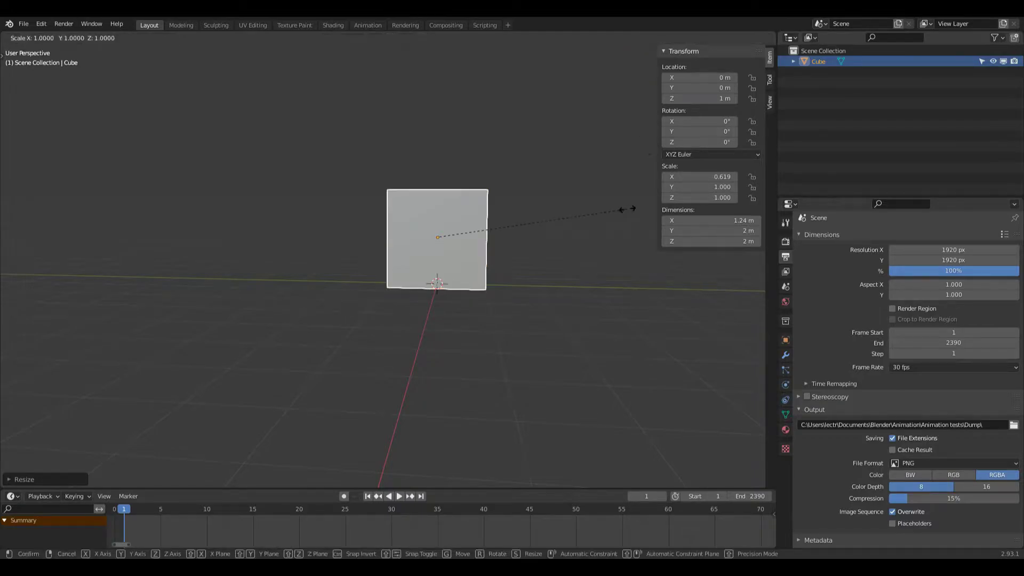
key("y")
left_click(568, 201)
In Edit Mode, inset the cube's front face to leave a thin border around it.
scroll(548, 201, "up", 3)
key("Tab")
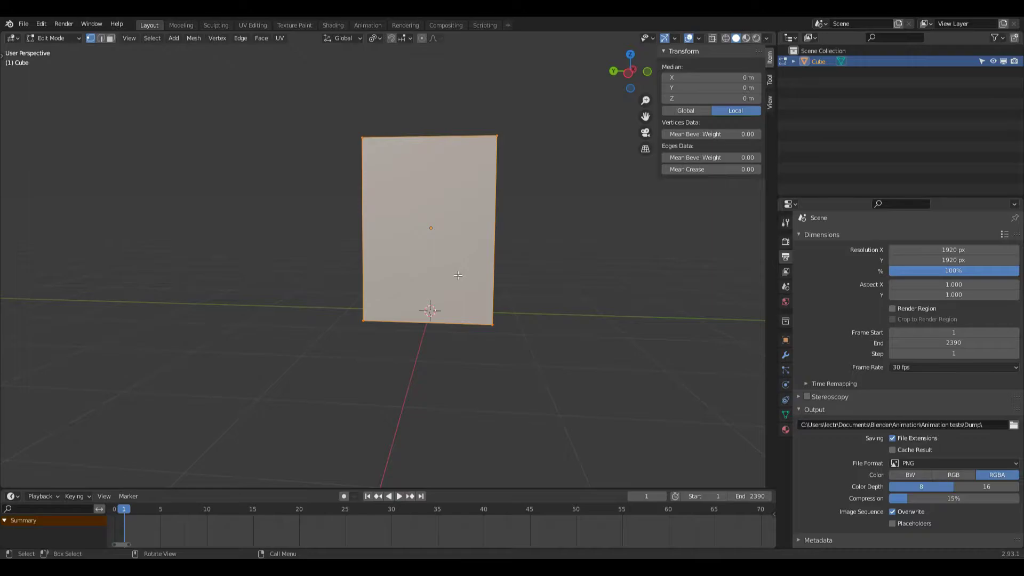
key("3")
left_click_drag(605, 80, 601, 104)
key("alt+a")
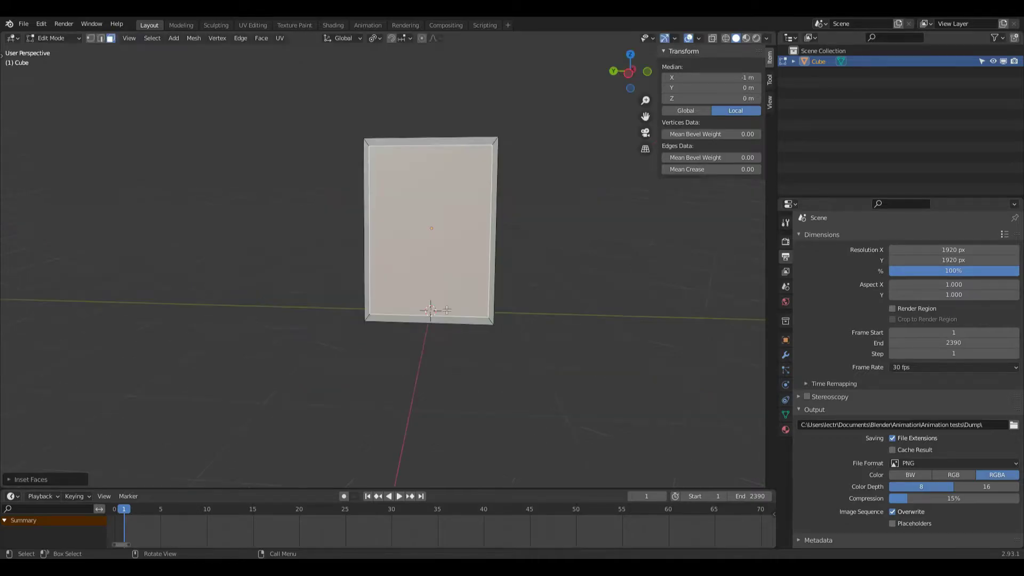
Raise the bottom edge of the inset front face about 0.17 m along the Z axis.
key("2")
left_click(457, 300)
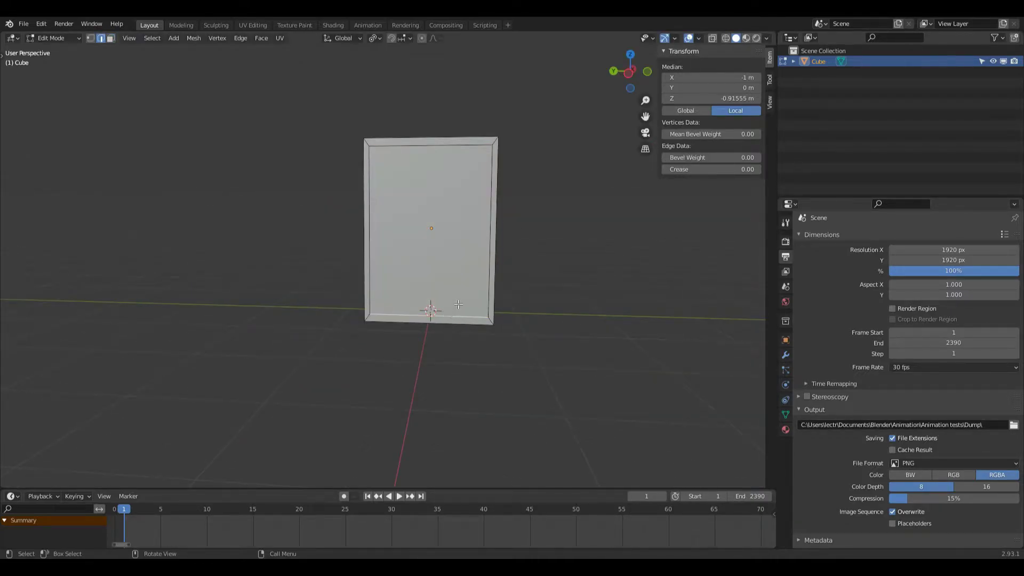
key("g")
key("z")
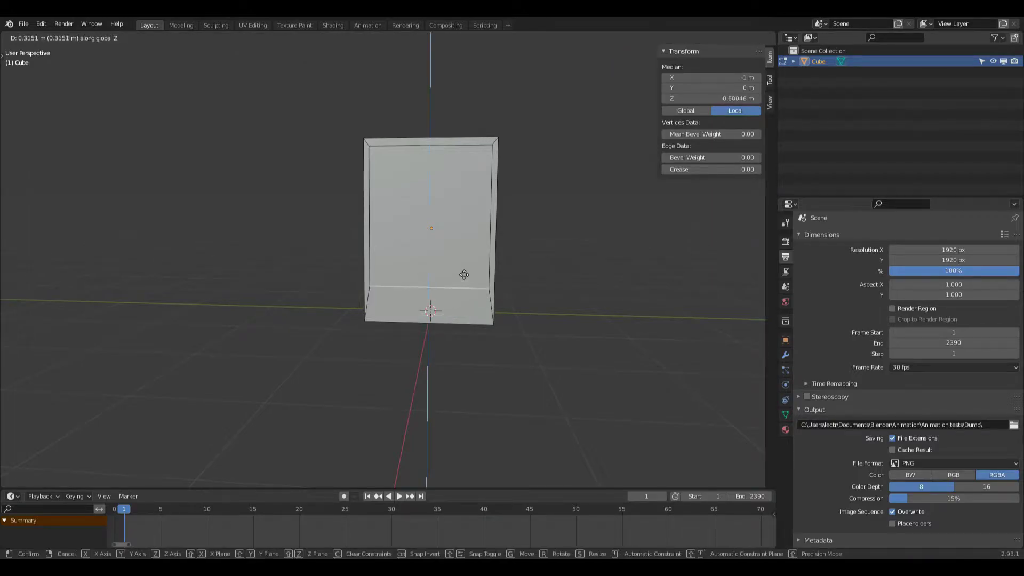
left_click(464, 285)
Extrude the inset front face about 1.14 m into the cube with X-ray display, leaving a thin back wall, and return to Object Mode.
middle_click_drag(464, 285, 600, 151)
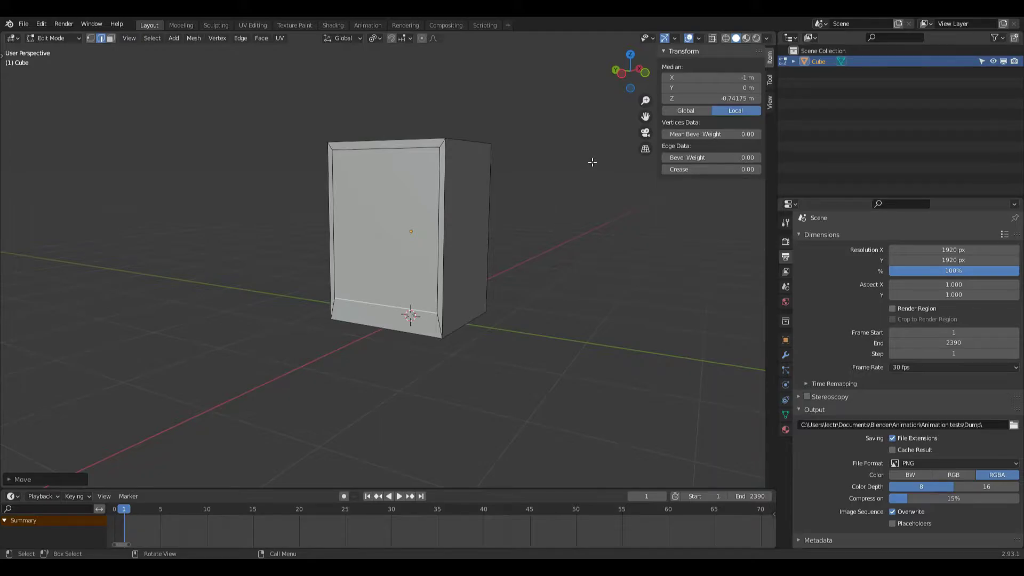
key("3")
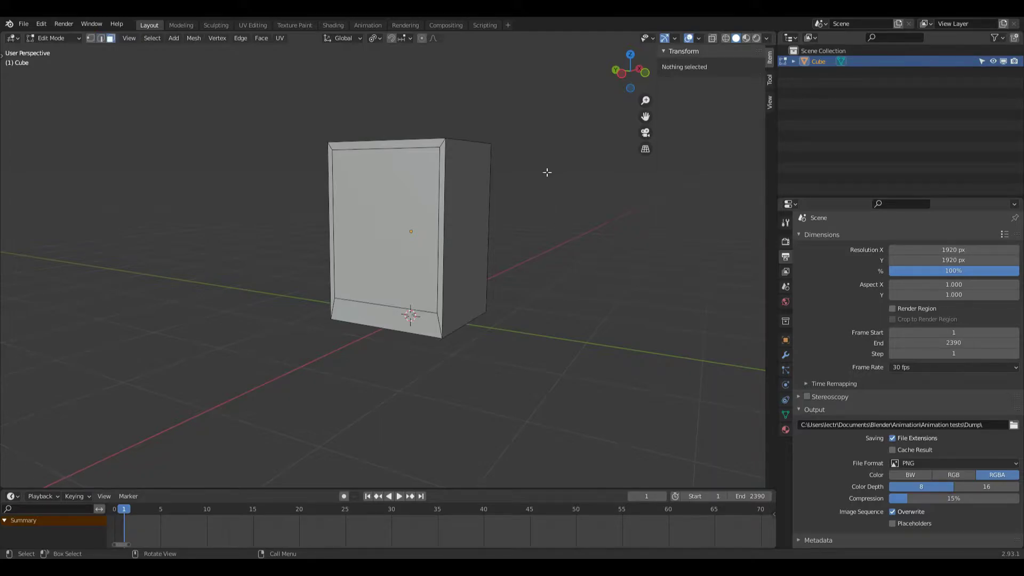
left_click(405, 221)
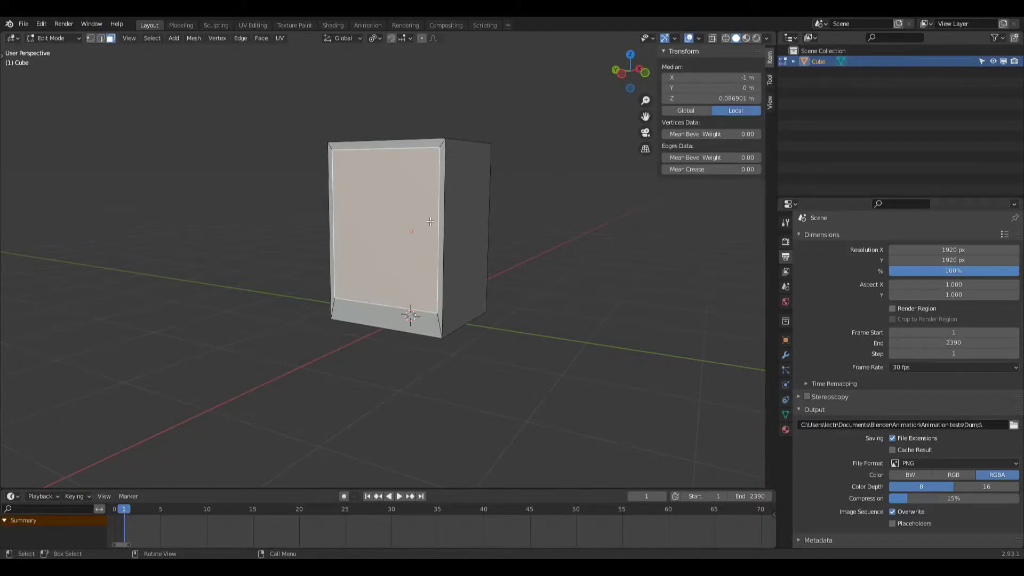
key("e")
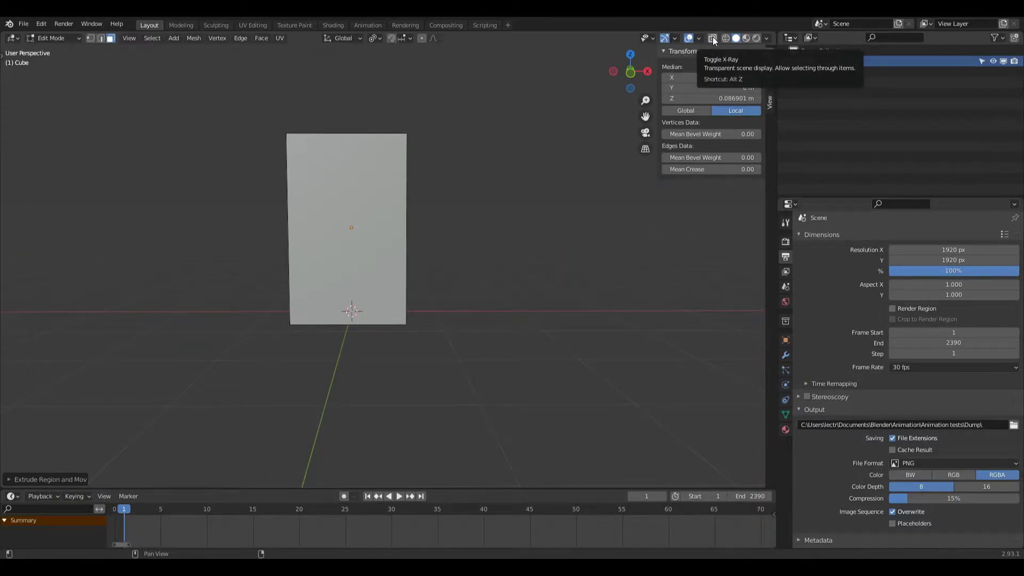
left_click(713, 38)
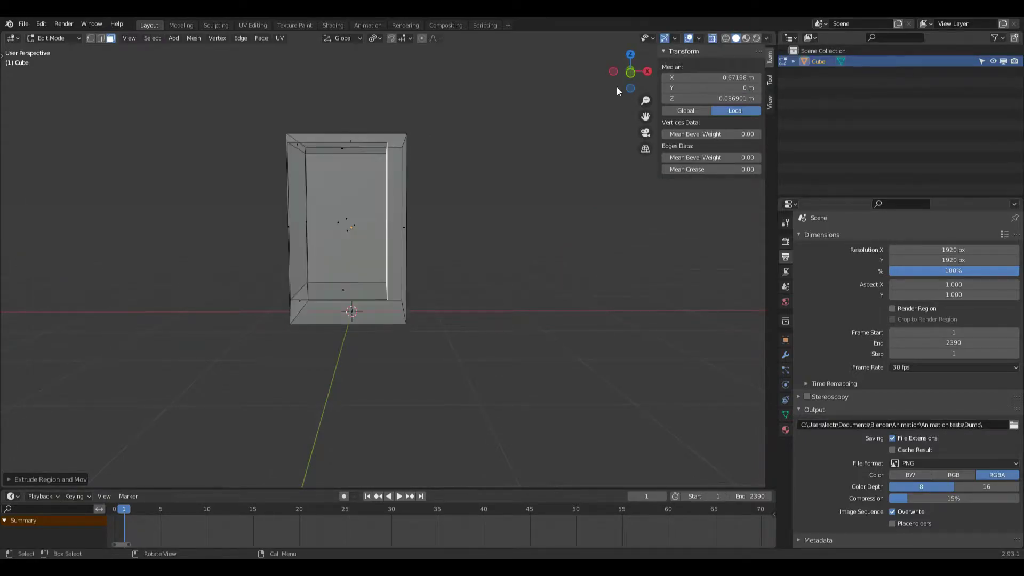
key("g")
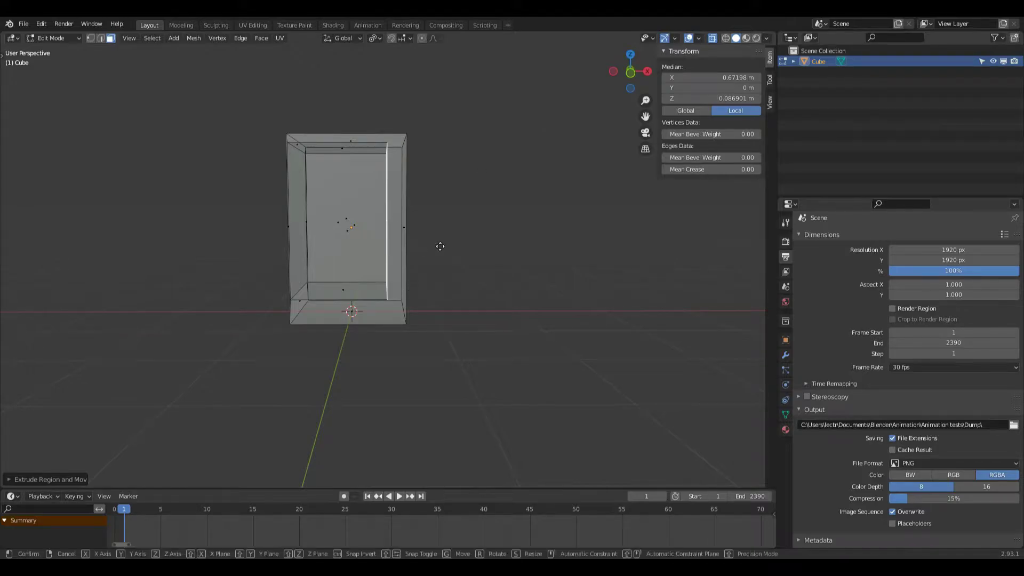
key("x")
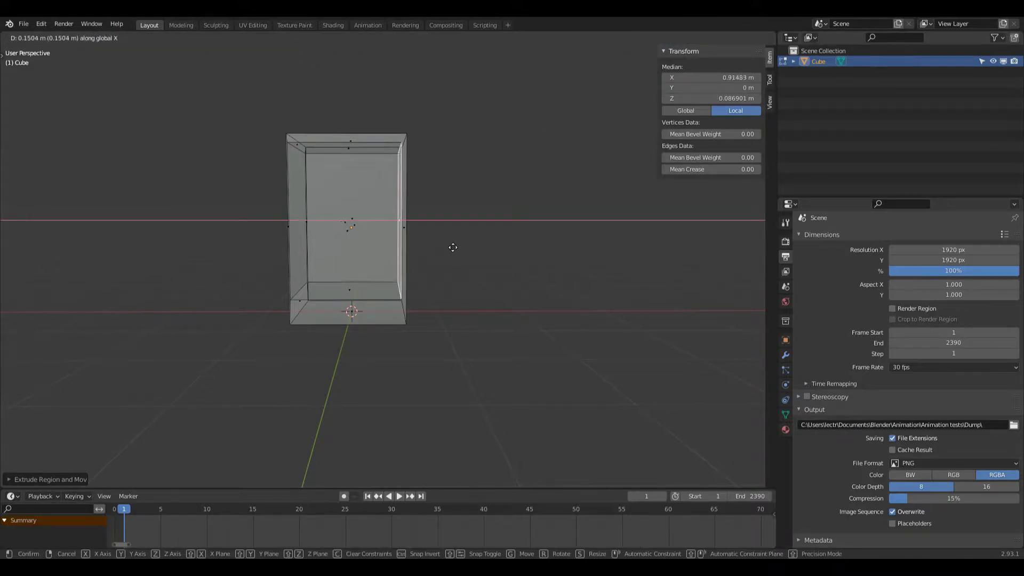
left_click(449, 246)
middle_click_drag(469, 230, 677, 204)
key("Tab")
middle_click_drag(629, 123, 569, 124)
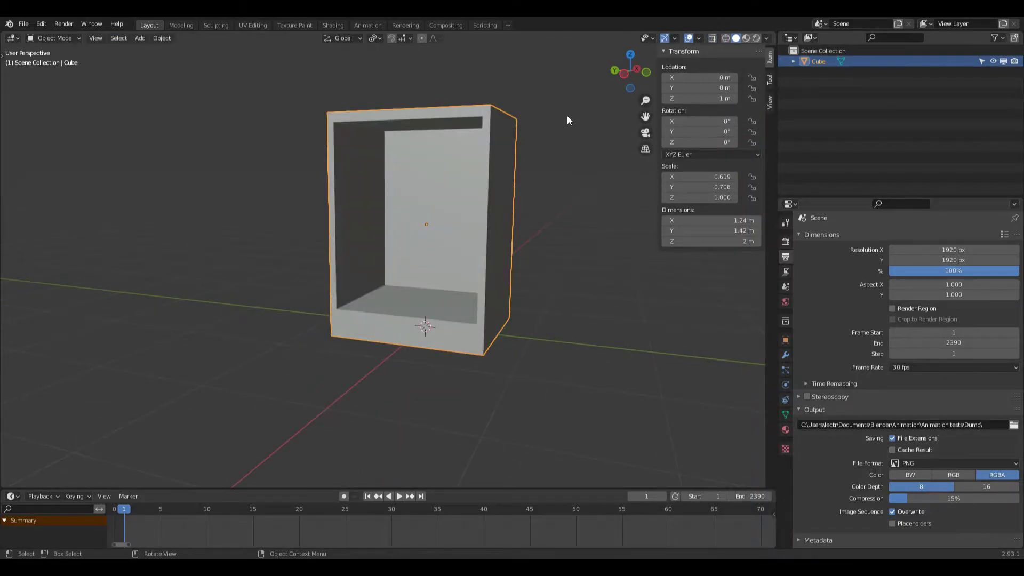
key("ctrl")
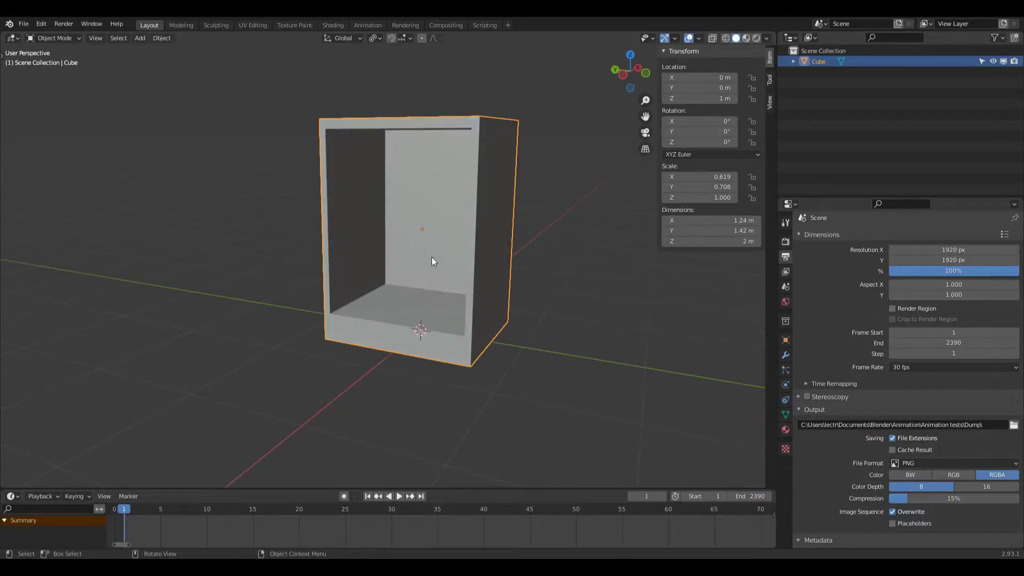
Duplicate the cabinet's inner side and back faces in place and separate the copy into its own object.
key("Tab")
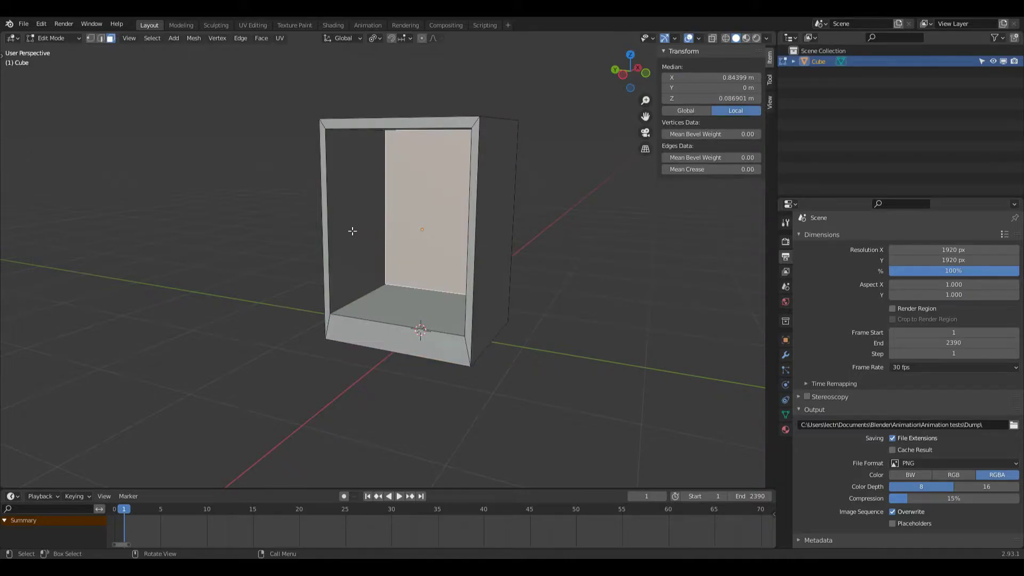
left_click(360, 299, "alt")
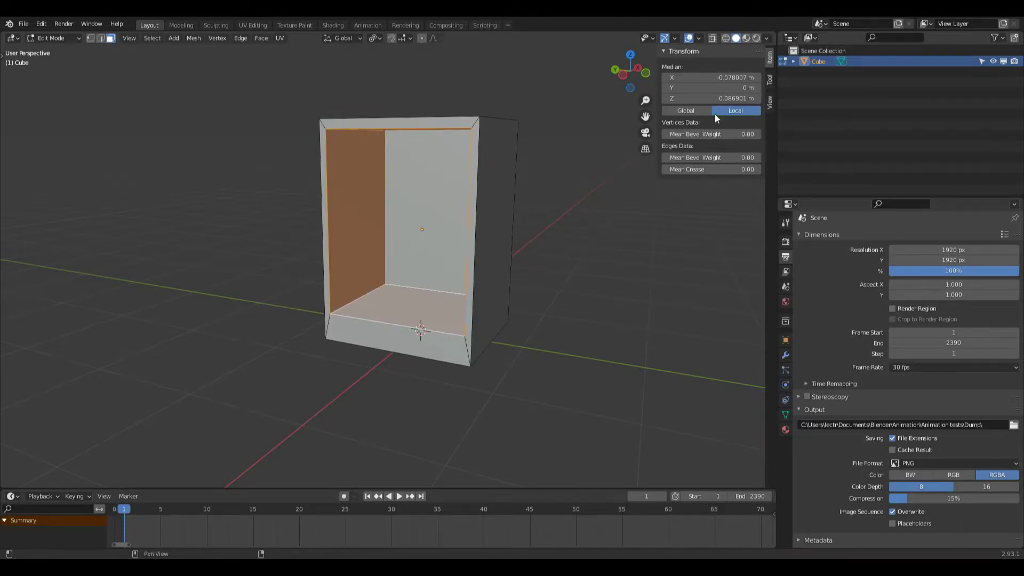
middle_click_drag(552, 98, 577, 86)
left_click(482, 172, "shift")
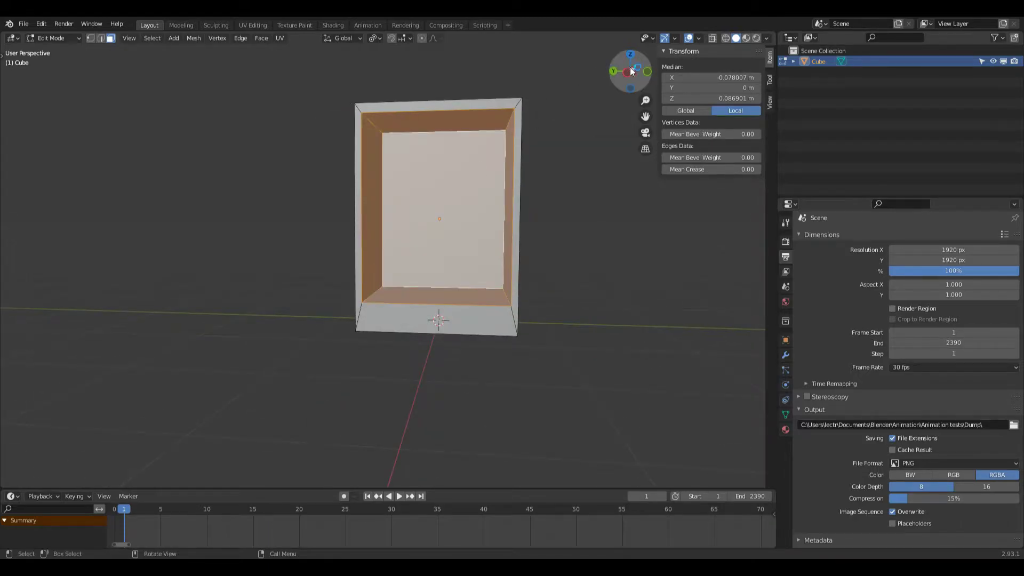
left_click_drag(629, 67, 560, 155)
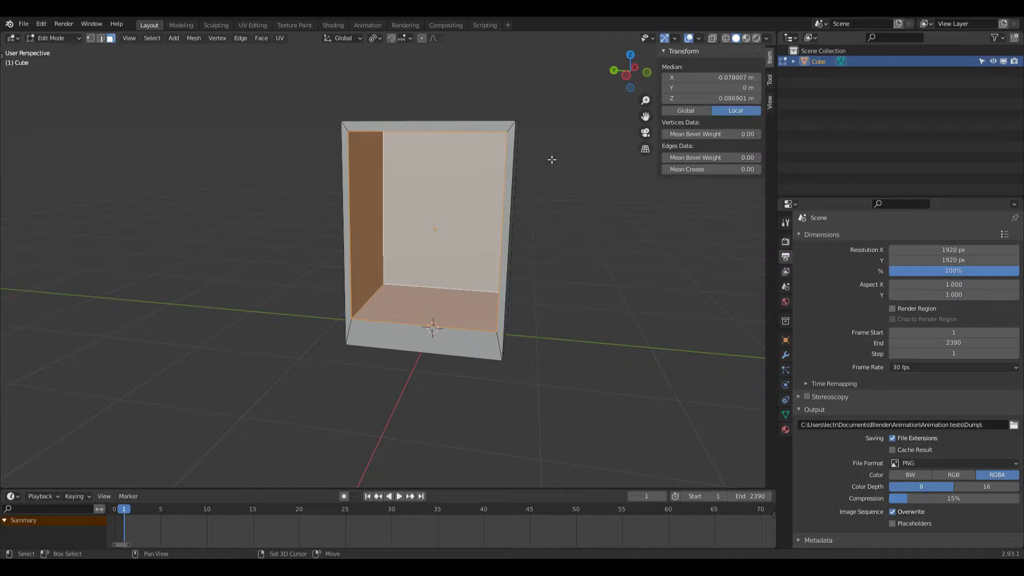
key("shift+d")
key("Escape")
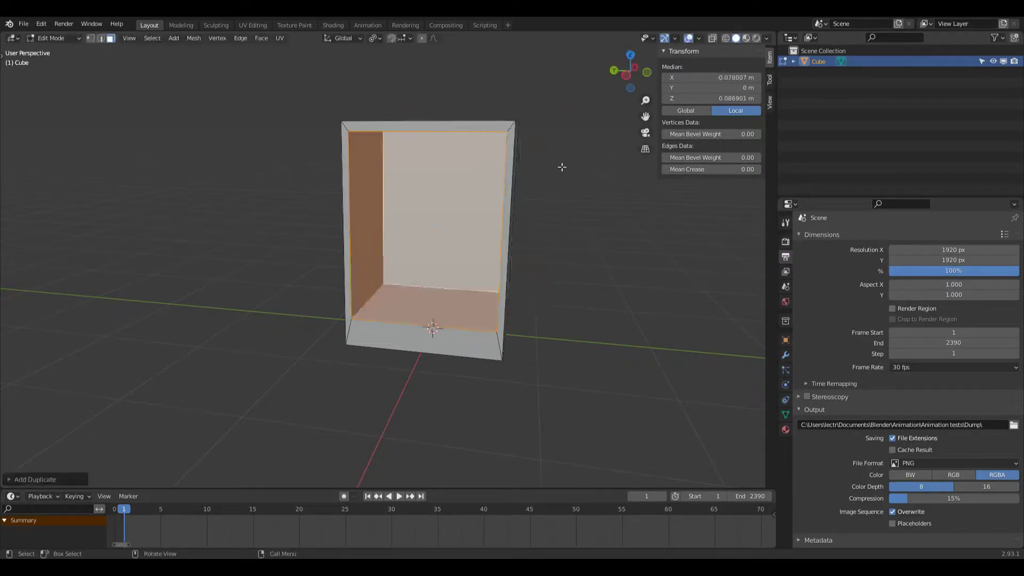
right_click(416, 214)
mouse_move(414, 389)
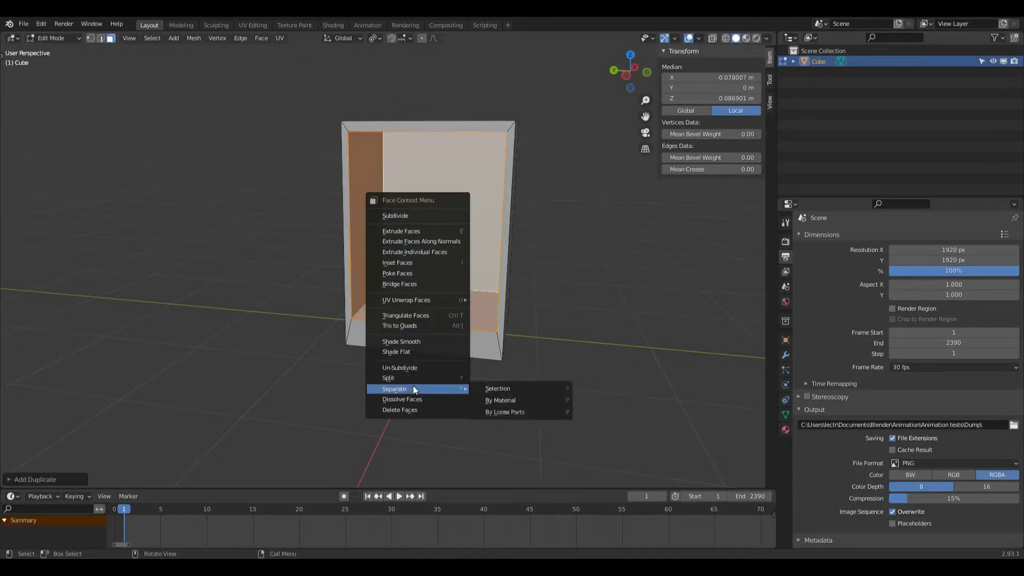
left_click(512, 389)
key("Tab")
Divide the separated interior piece into three equal levels with two horizontal loop cuts.
left_click(489, 301)
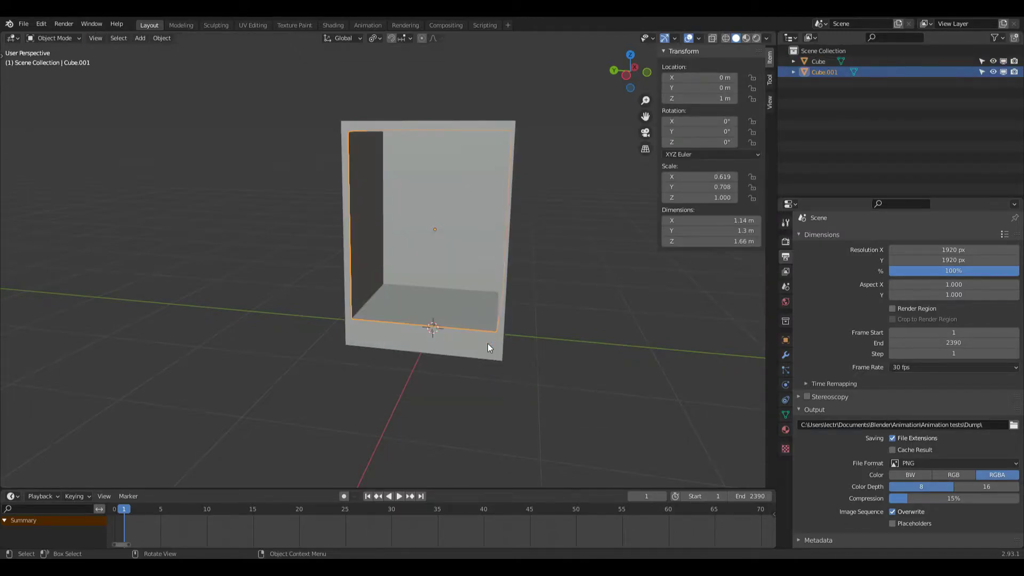
left_click(486, 317)
left_click(481, 318)
key("Tab")
scroll(651, 45, "up", 2)
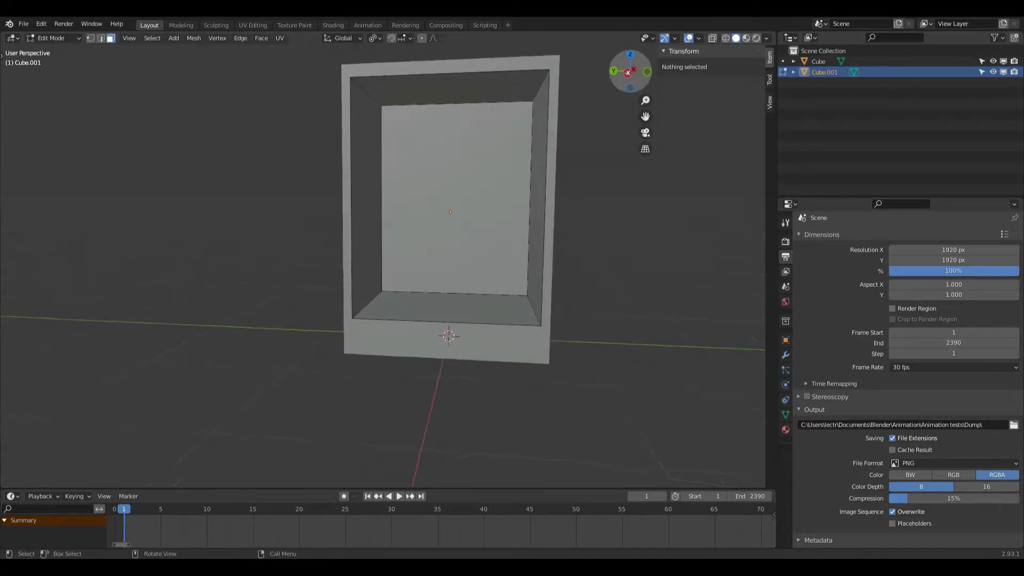
key("ctrl+r")
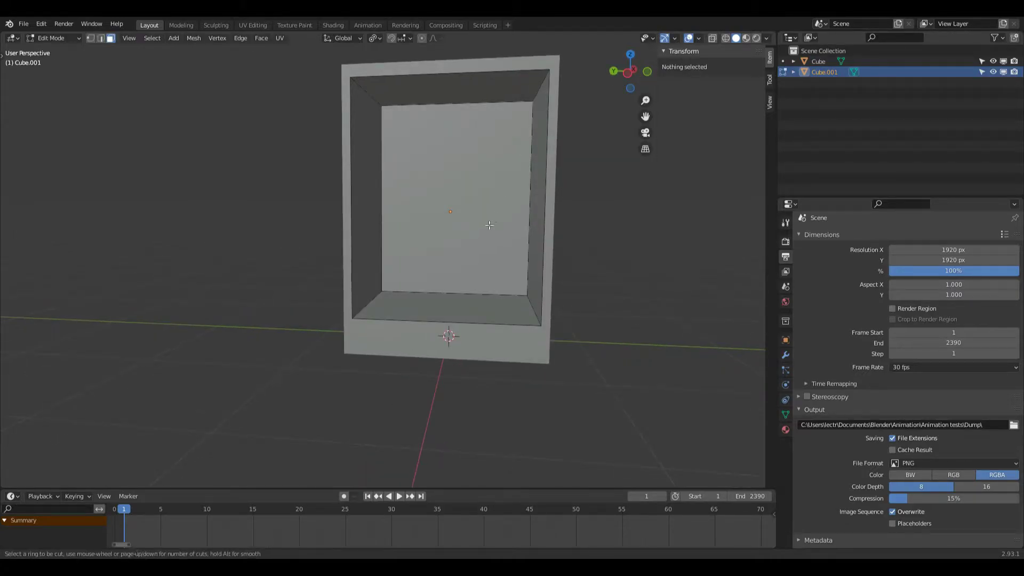
left_click(531, 203)
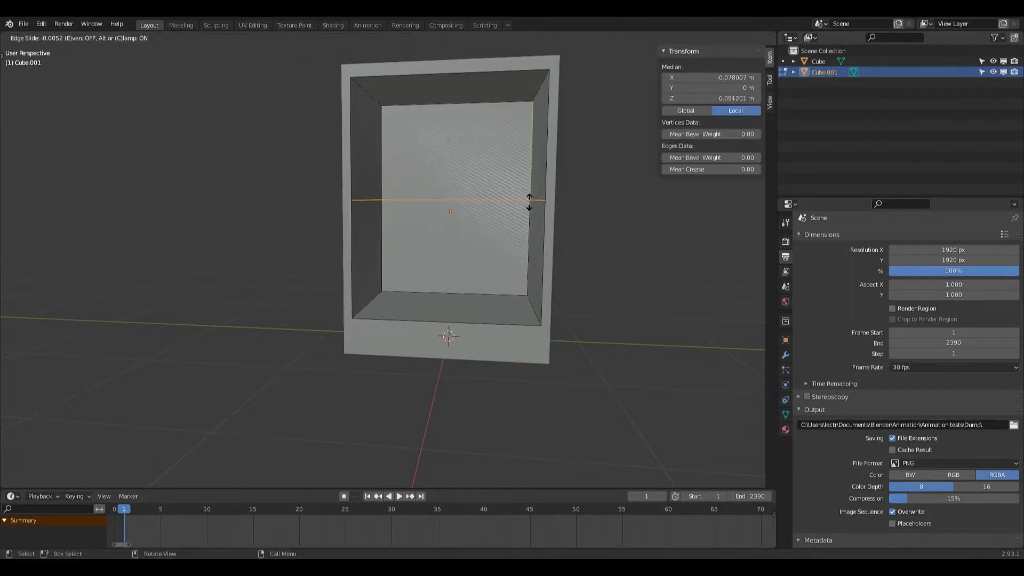
right_click(531, 203)
left_click(11, 479)
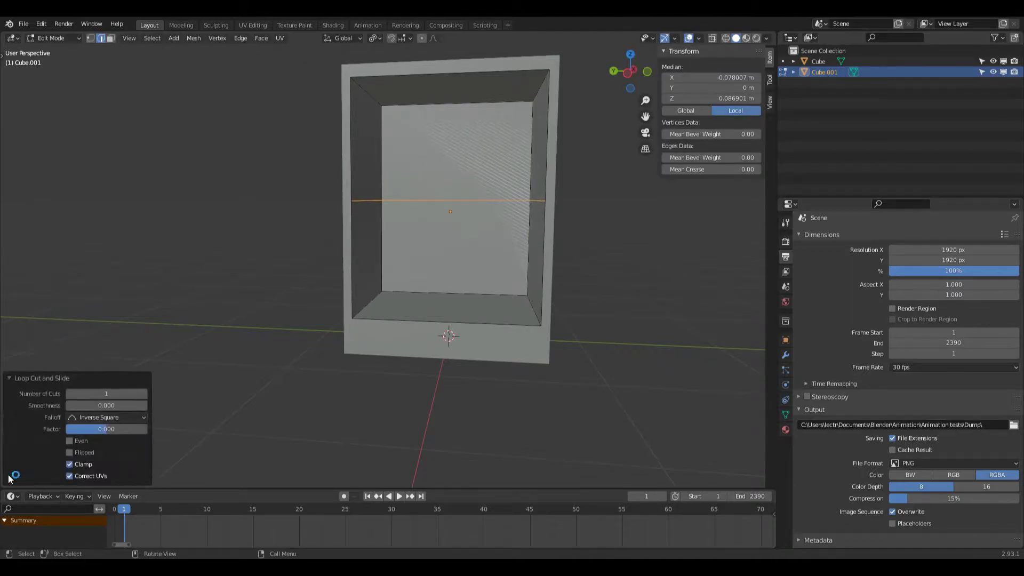
left_click(143, 394)
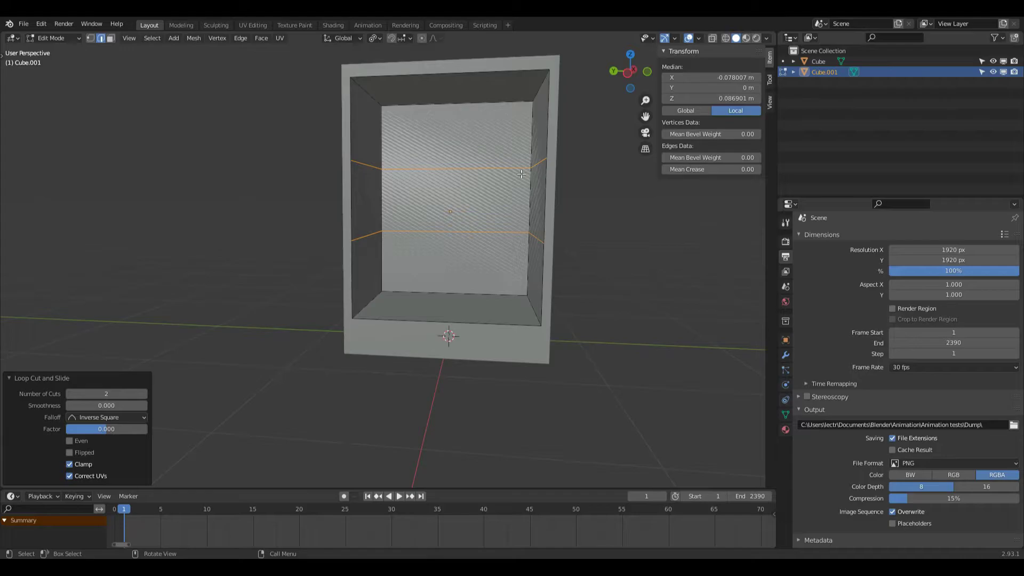
middle_click_drag(521, 174, 559, 121)
key("Tab")
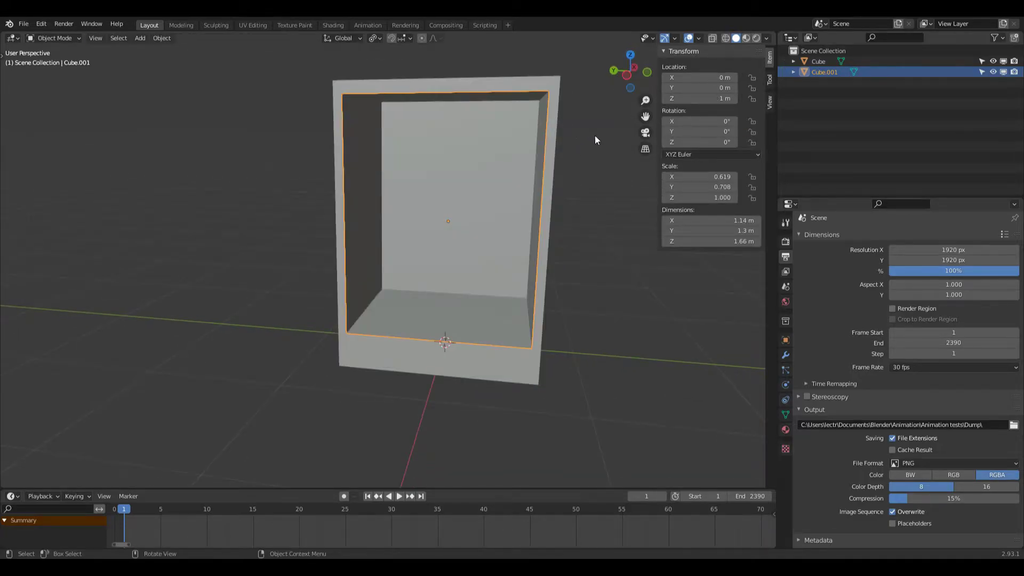
Delete the middle and lowest face bands and the bottom face of the interior piece, keeping only its top section.
key("Tab")
key("3")
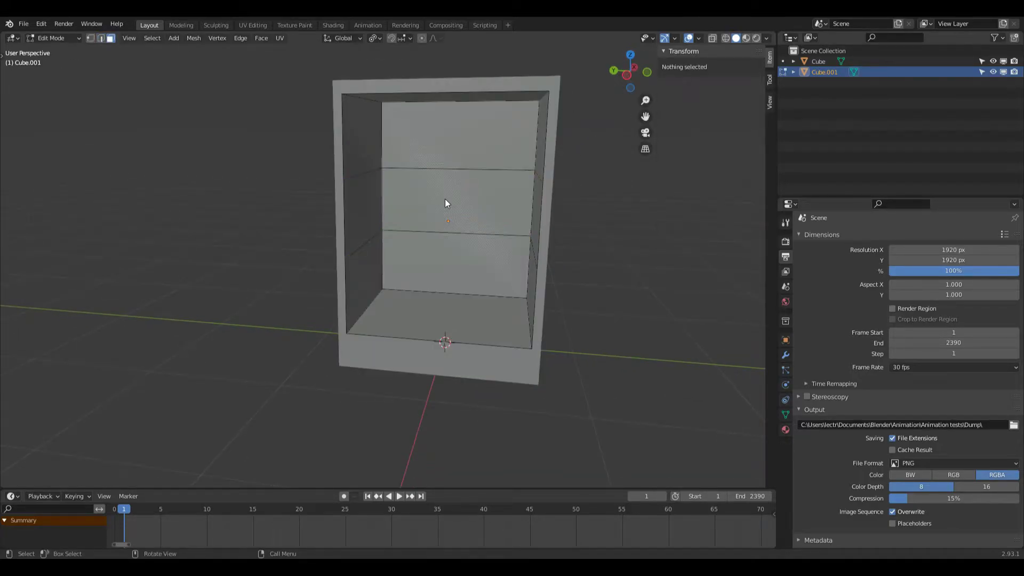
left_click(379, 197, "alt")
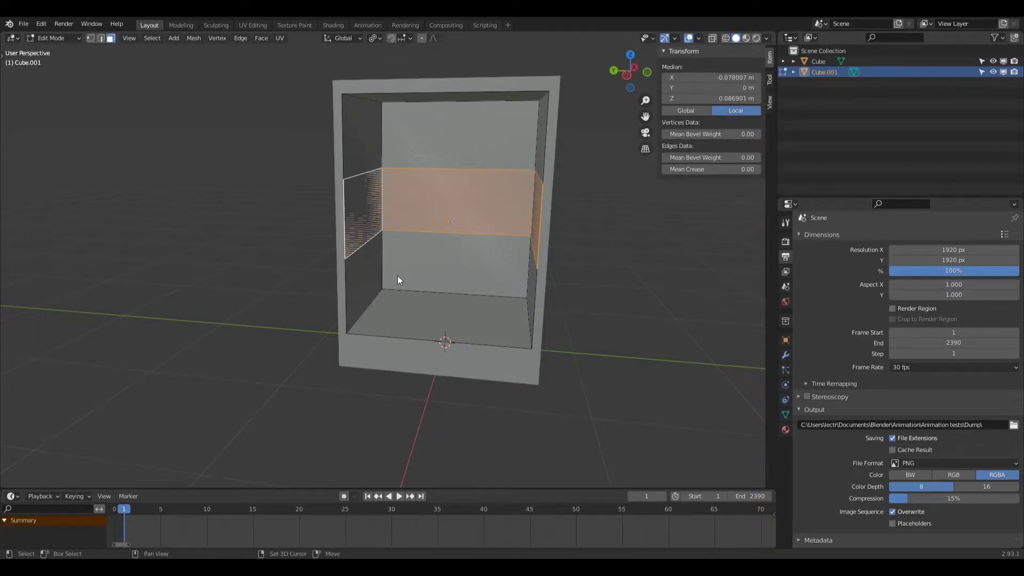
left_click(383, 261, "alt+shift")
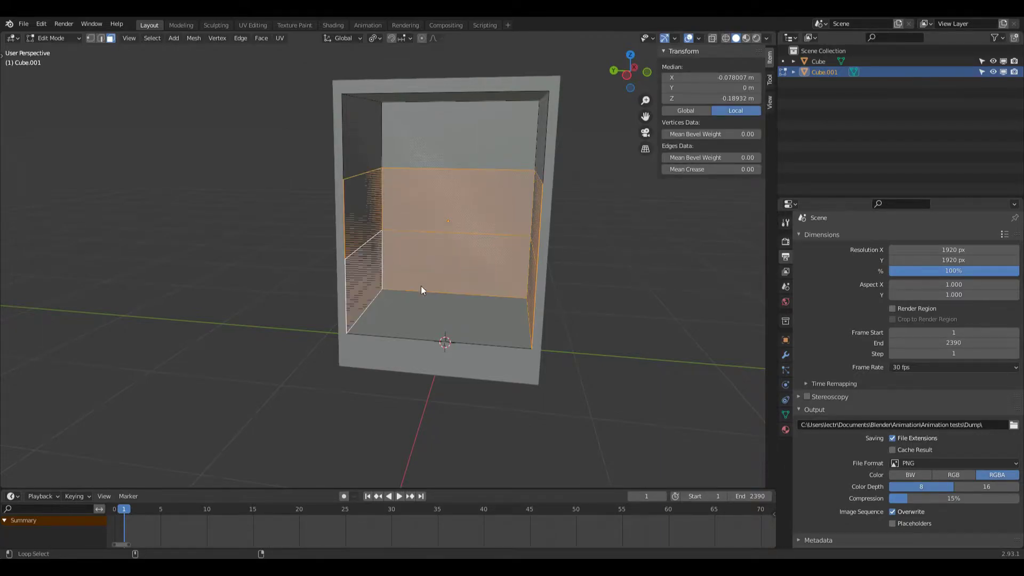
left_click(435, 320, "alt+shift")
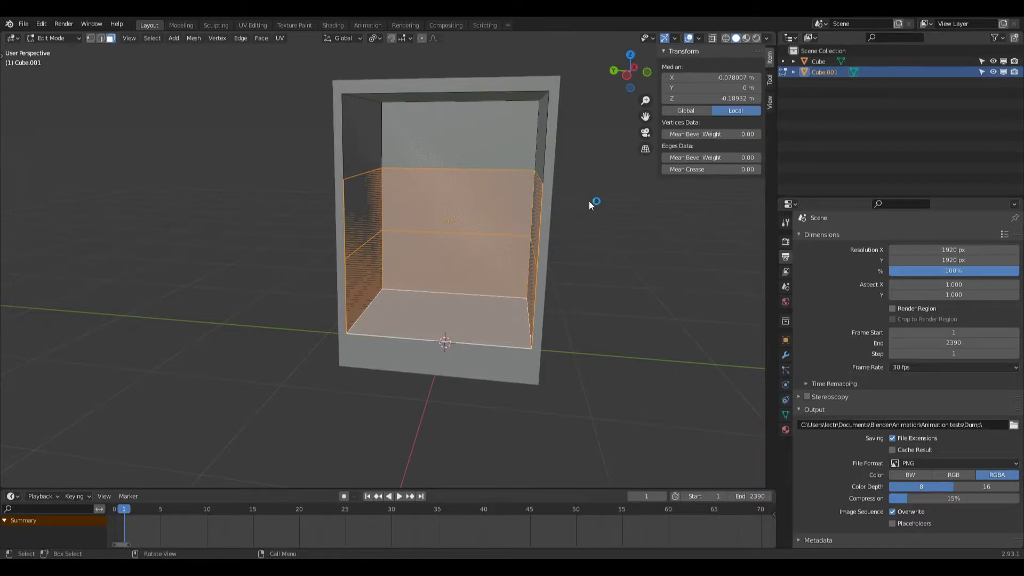
key("x")
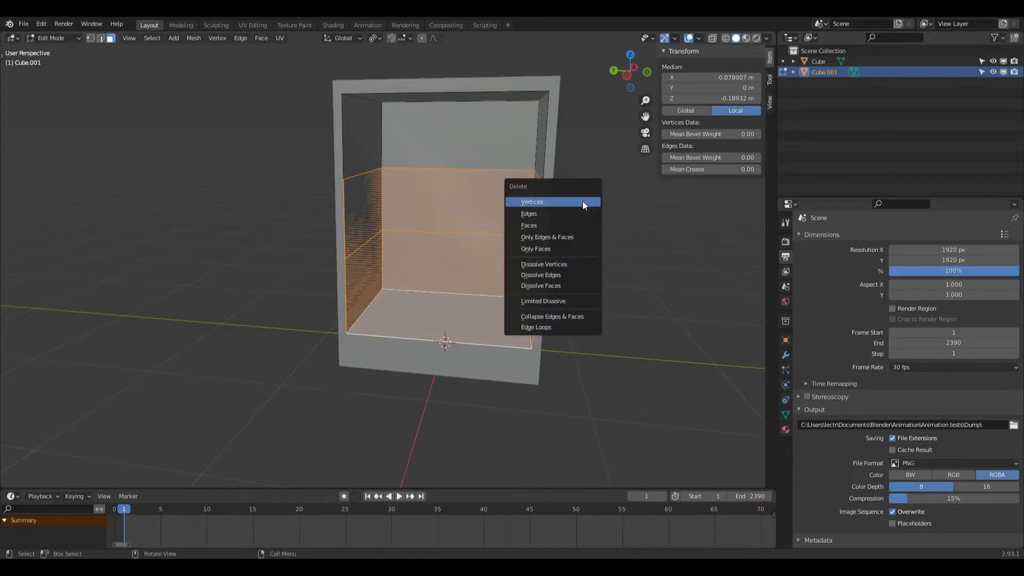
left_click(549, 224)
Connect the two lower front vertices of the remaining top section with an edge.
key("1")
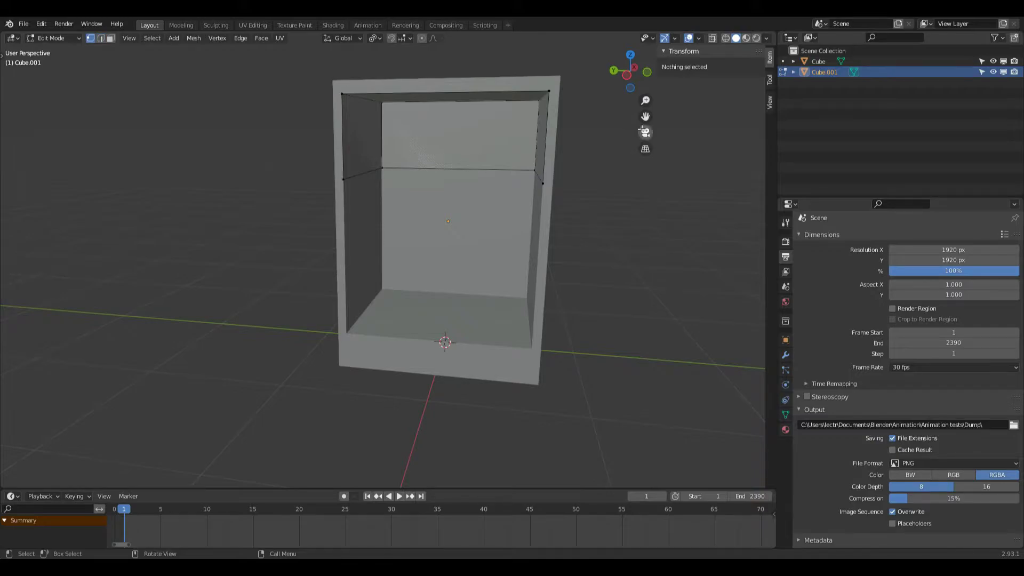
left_click_drag(629, 70, 599, 144)
left_click(552, 243)
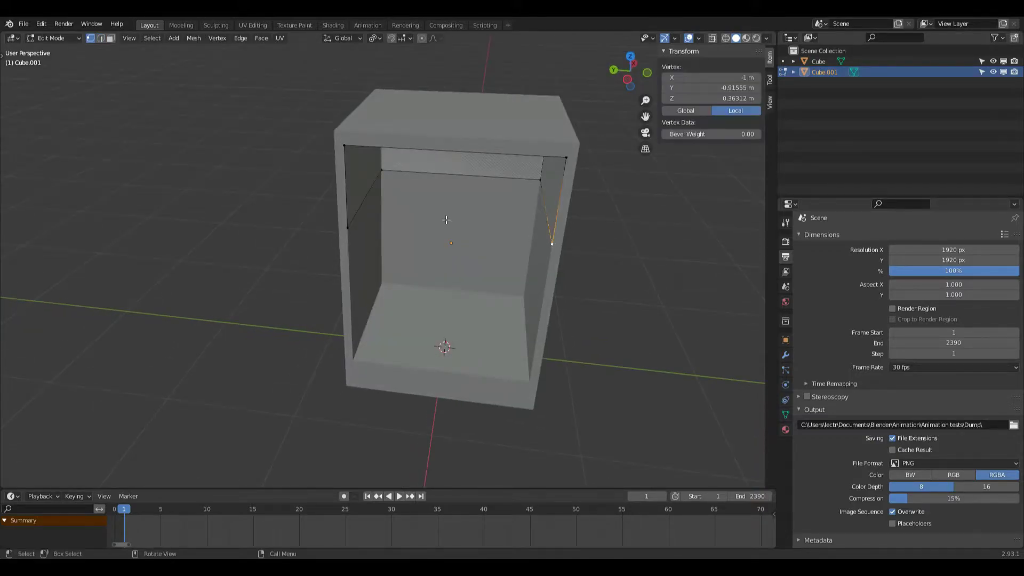
left_click(347, 228, "shift")
key("j")
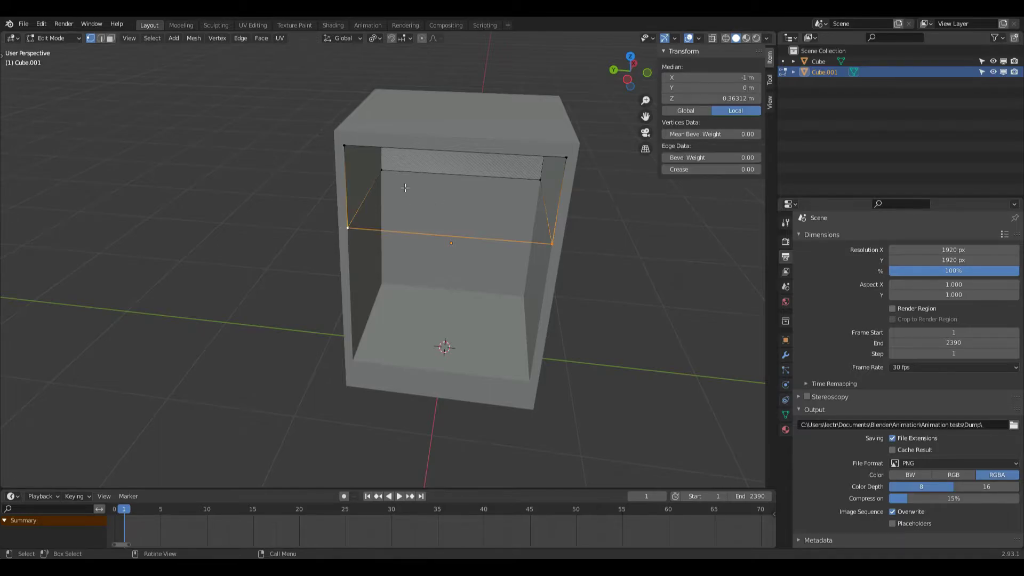
Fill the lower edge loop of the top section with a bottom face and return to Object Mode.
left_click(353, 213, "alt")
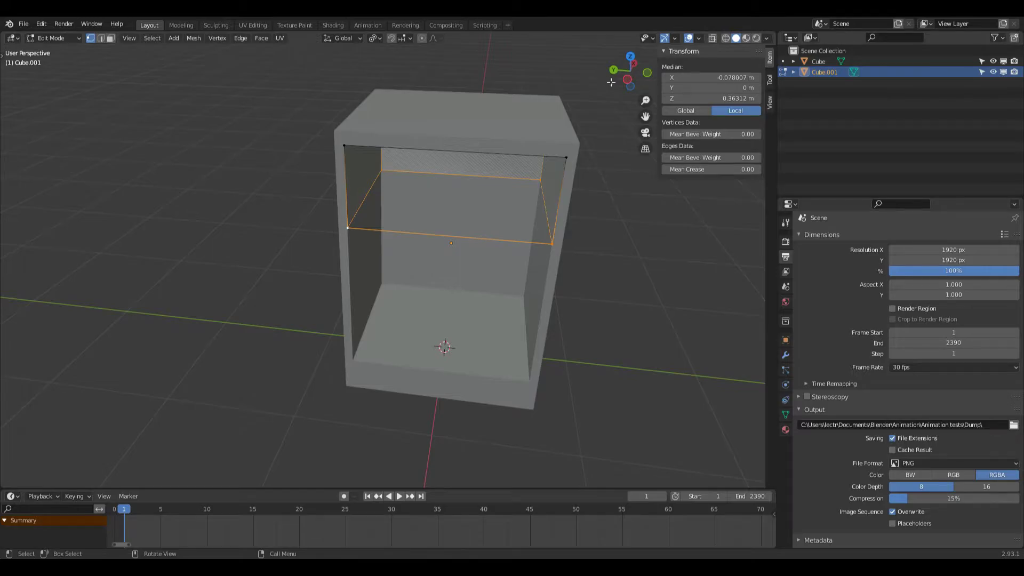
middle_click_drag(610, 82, 576, 143)
key("f")
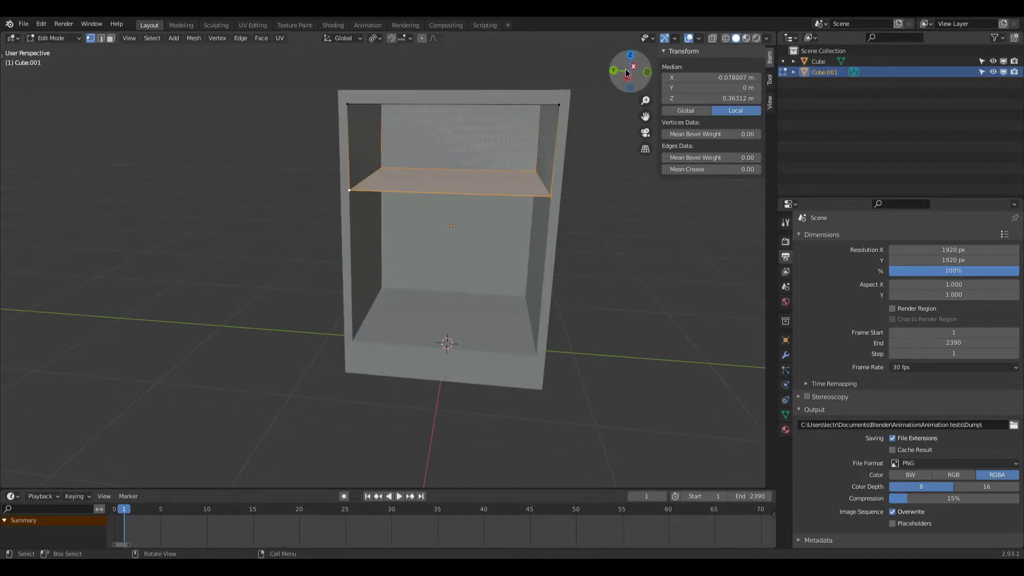
mouse_move(625, 74)
left_mouse_down()
mouse_move(582, 74)
mouse_move(625, 73)
left_mouse_up()
key("Tab")
scroll(599, 116, "up", 1)
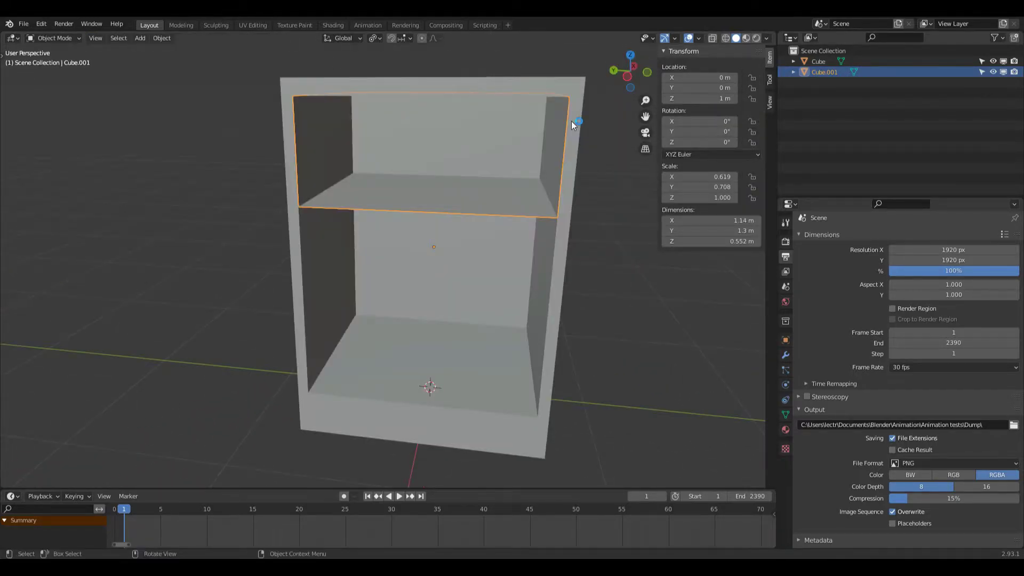
key("Tab")
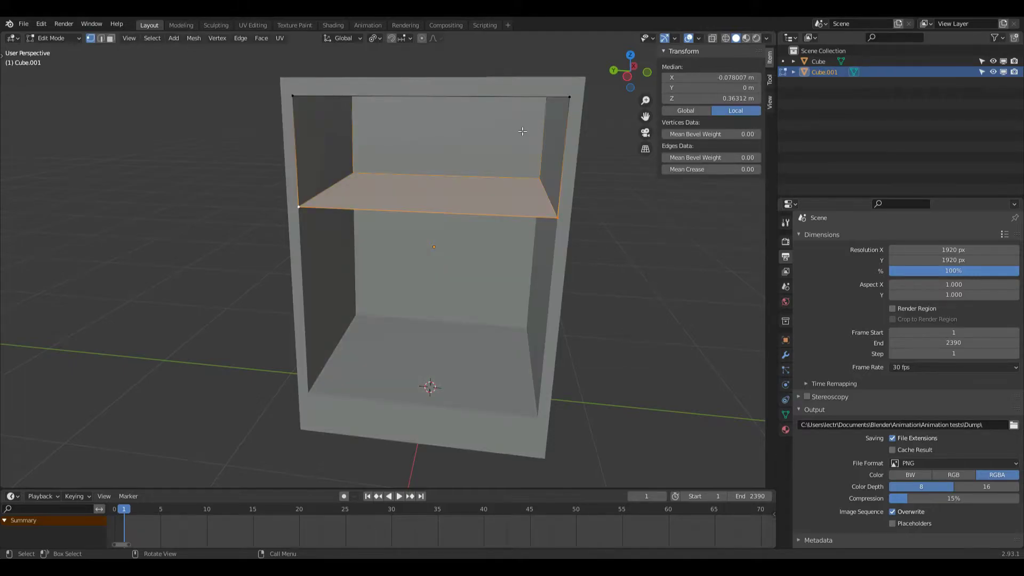
key("Tab")
left_click_drag(629, 72, 581, 97)
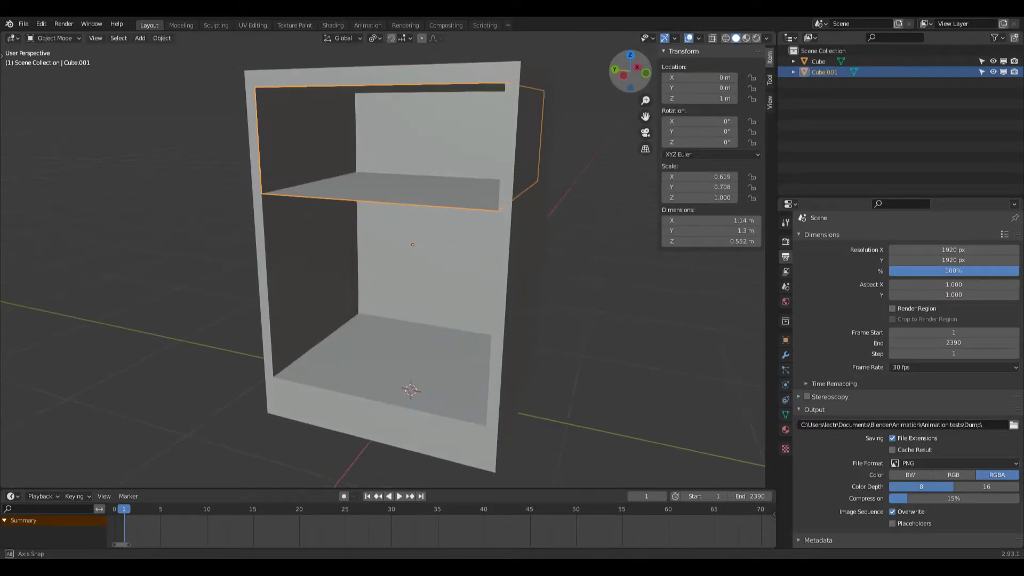
key("Tab")
key("Tab")
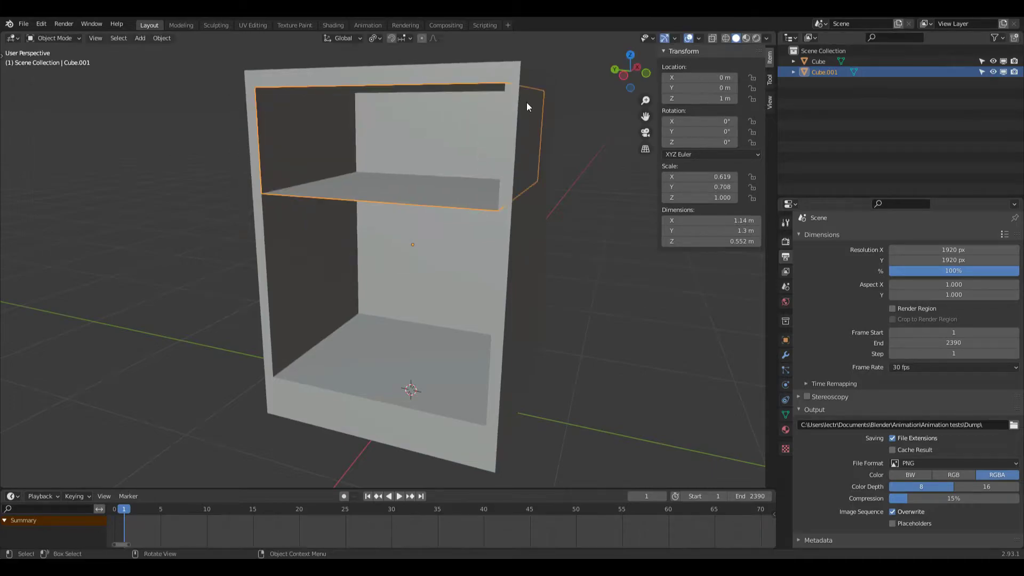
mouse_move(623, 72)
left_mouse_down()
mouse_move(608, 74)
mouse_move(643, 85)
mouse_move(638, 73)
left_mouse_up()
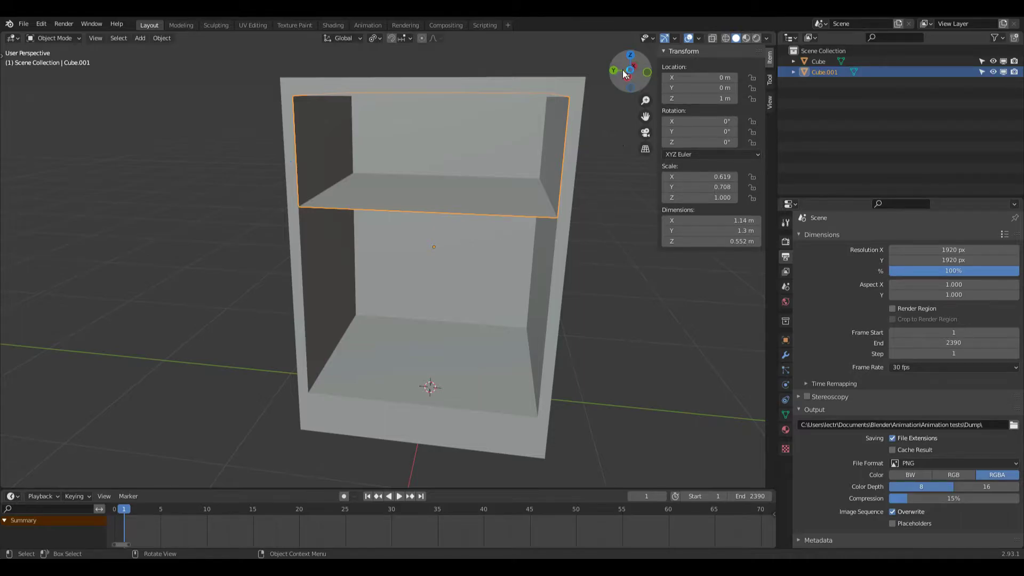
Scale the drawer piece along the Y axis to about 0.701, leaving it about 1.28 m wide.
left_click_drag(626, 75, 607, 111)
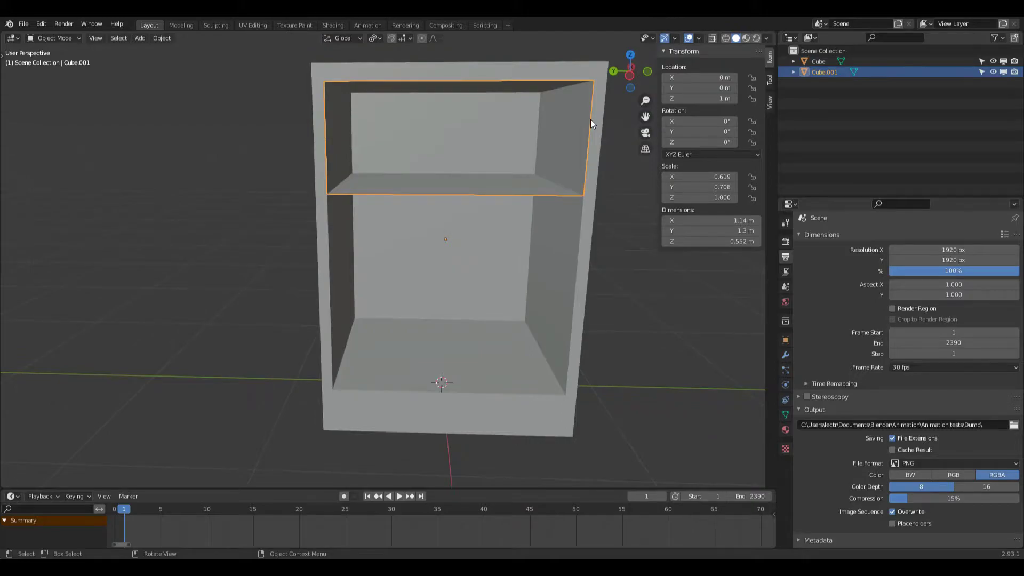
key("s")
key("x")
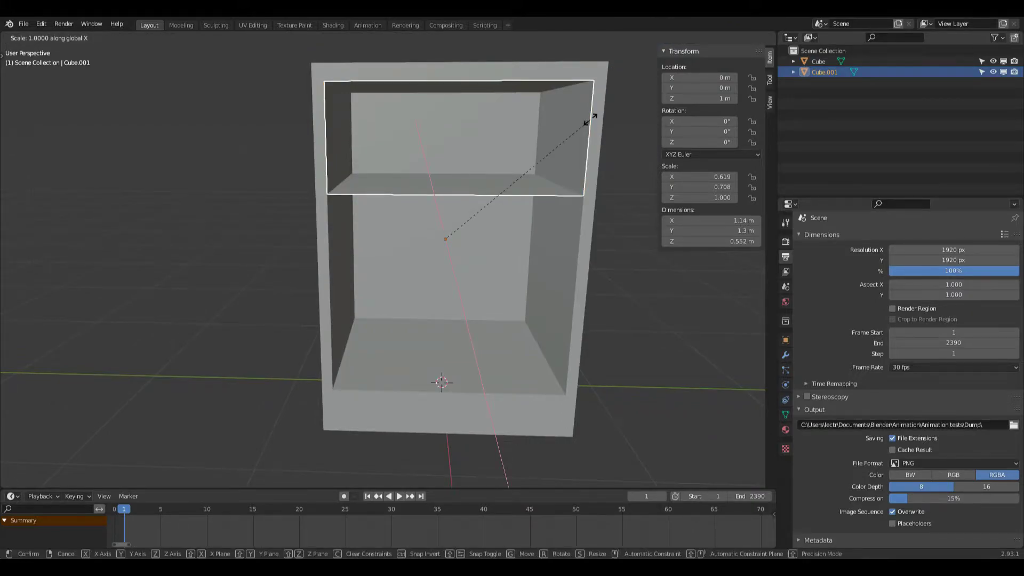
left_click(590, 114)
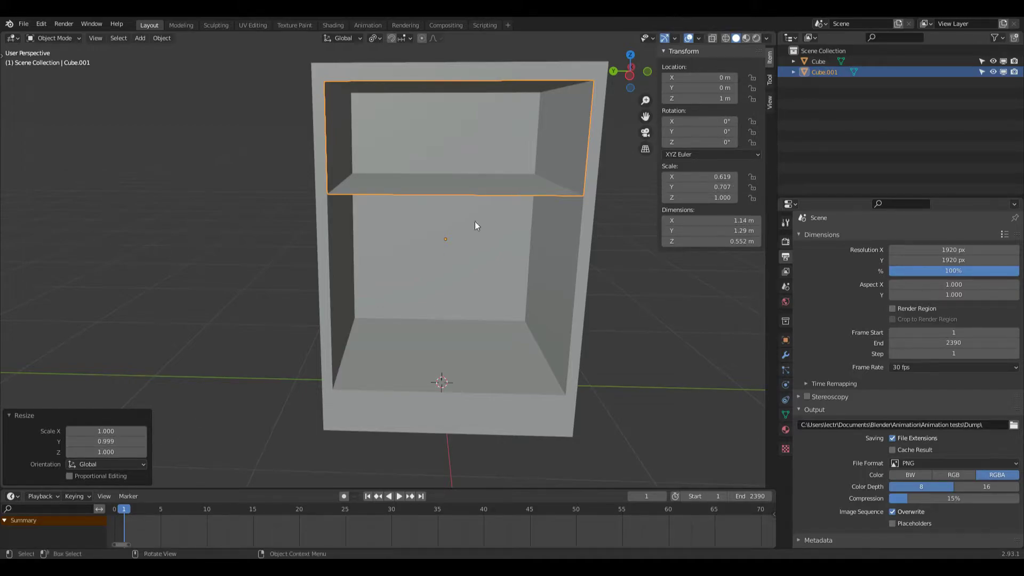
left_click(106, 441)
left_click_drag(85, 439, 82, 441)
left_click(106, 451)
left_click(108, 442)
left_click(101, 442)
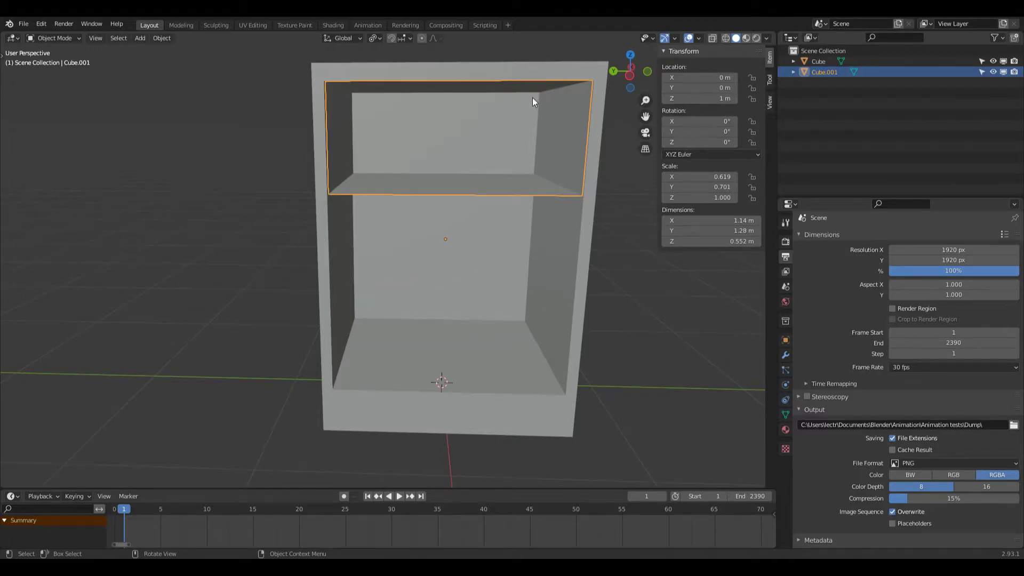
In Edit Mode, lower the top face of the drawer piece about 0.006 m along the Z axis.
key("Tab")
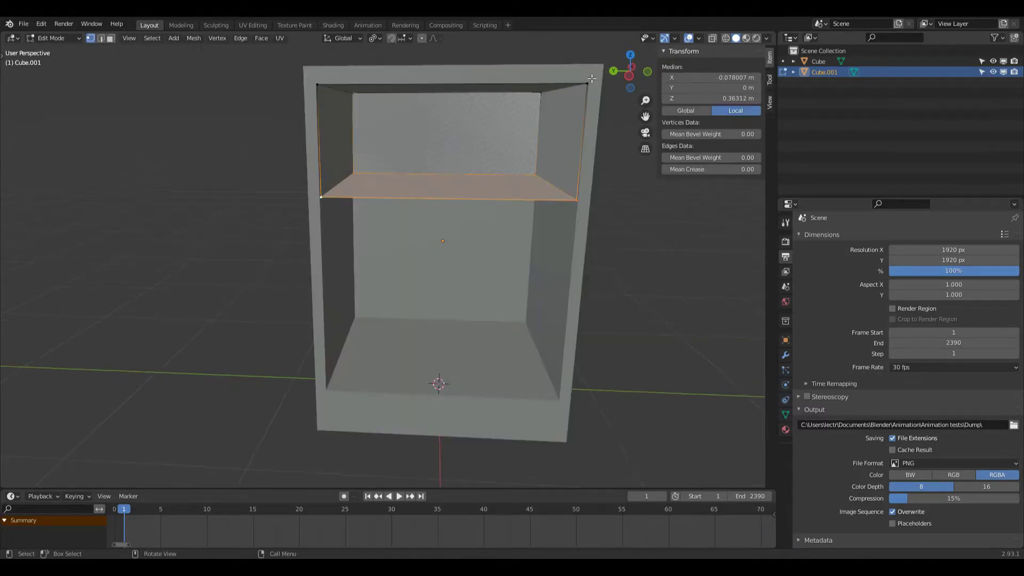
key("3")
left_click(483, 90)
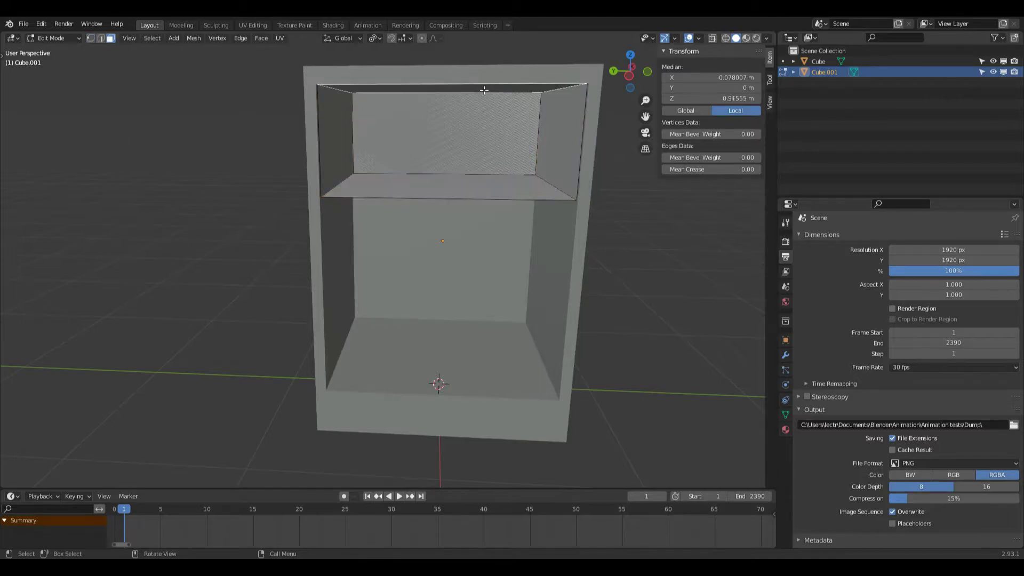
key("g")
key("z")
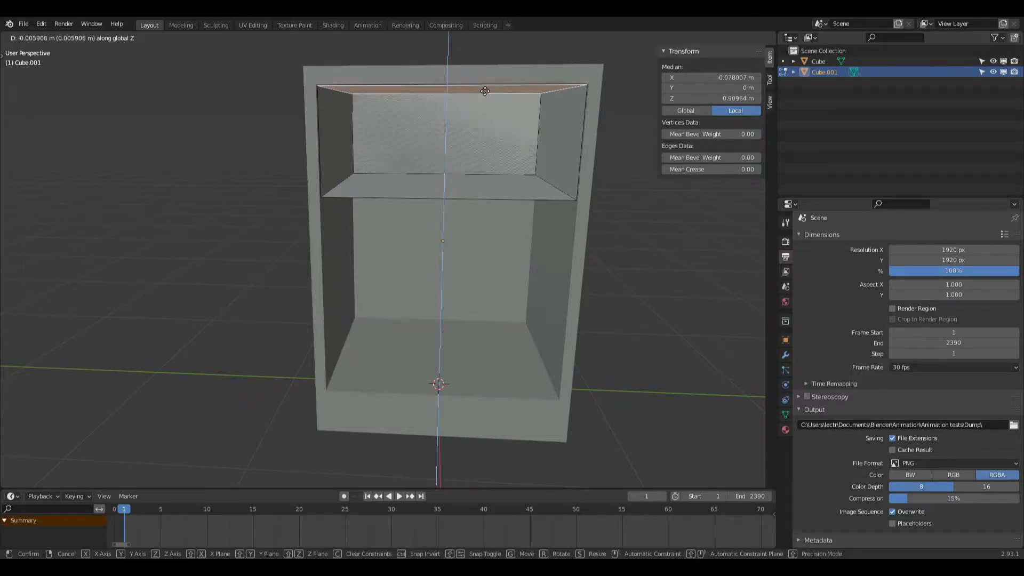
left_click(485, 91)
Move the drawer piece's back face about -0.01 m along the X axis using X-ray display, and return to solid display in Object Mode.
left_click(501, 127)
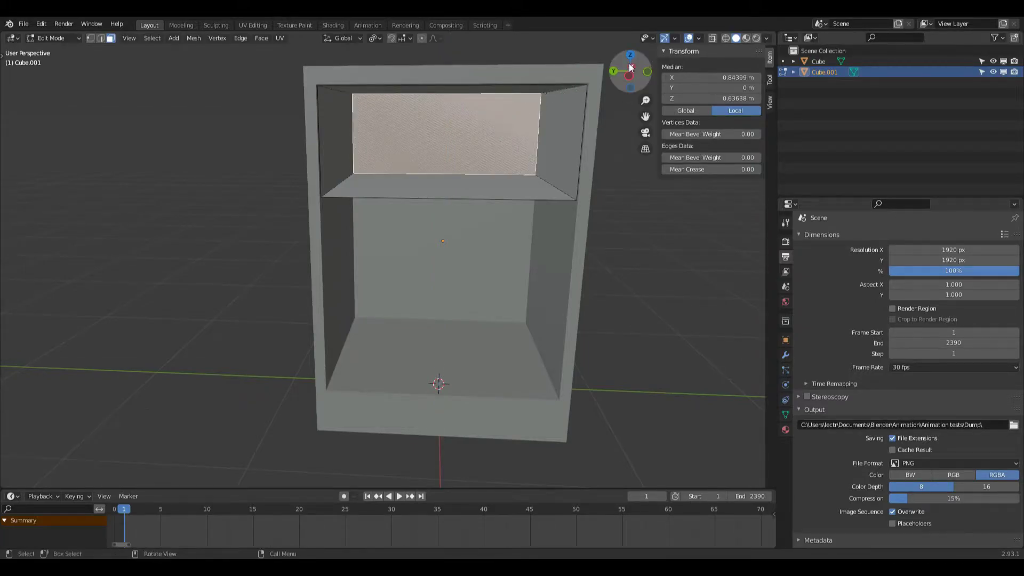
left_click_drag(628, 63, 714, 41)
left_click(713, 40)
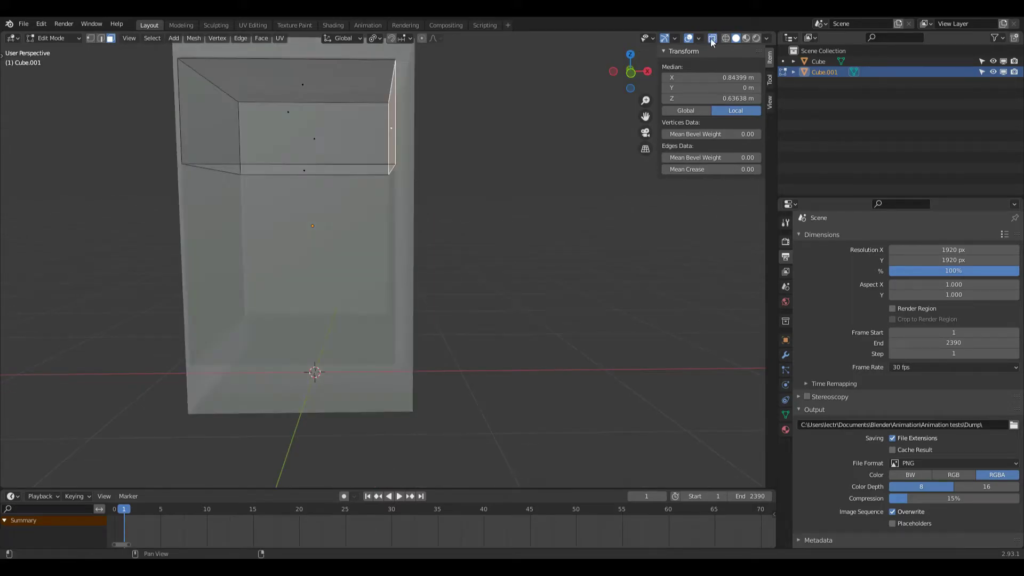
key("g")
key("y")
key("x")
left_click(556, 87)
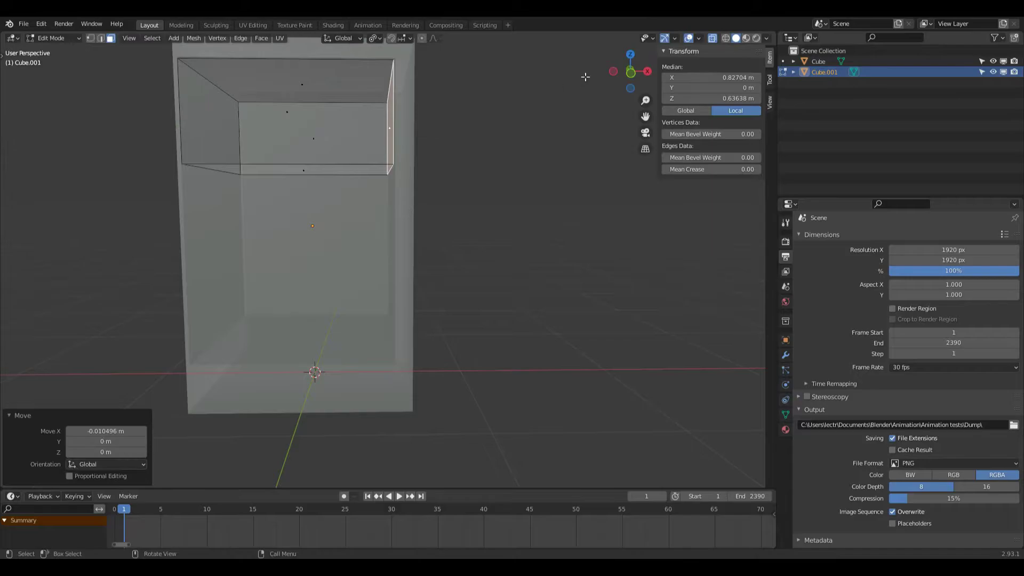
left_click_drag(629, 71, 709, 96)
key("Tab")
left_click(712, 39)
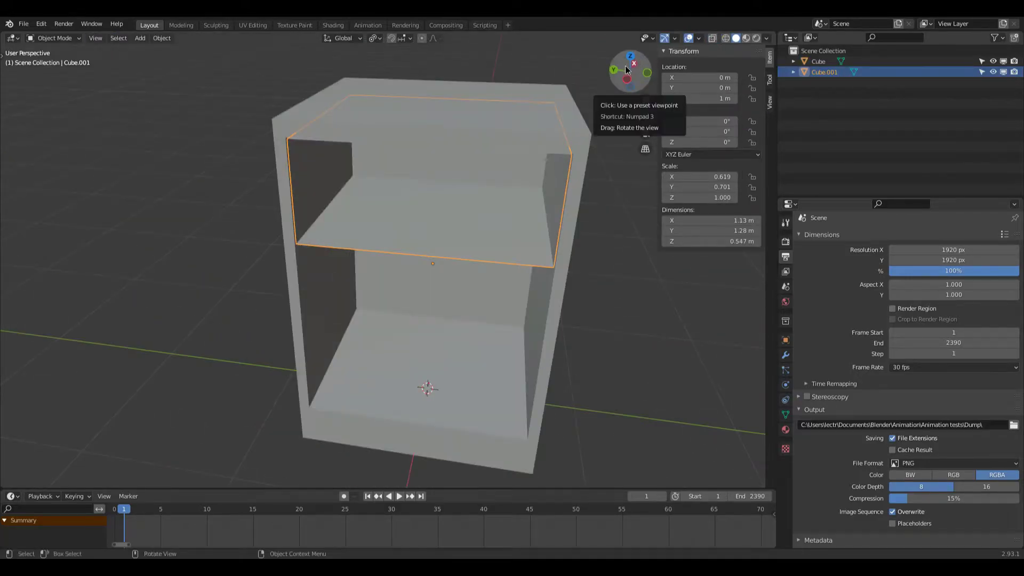
Fill the open front edge loop of the drawer piece with a face, save the file, and return to Object Mode.
mouse_move(630, 70)
left_mouse_down()
mouse_move(646, 51)
mouse_move(673, 64)
mouse_move(616, 72)
left_mouse_up()
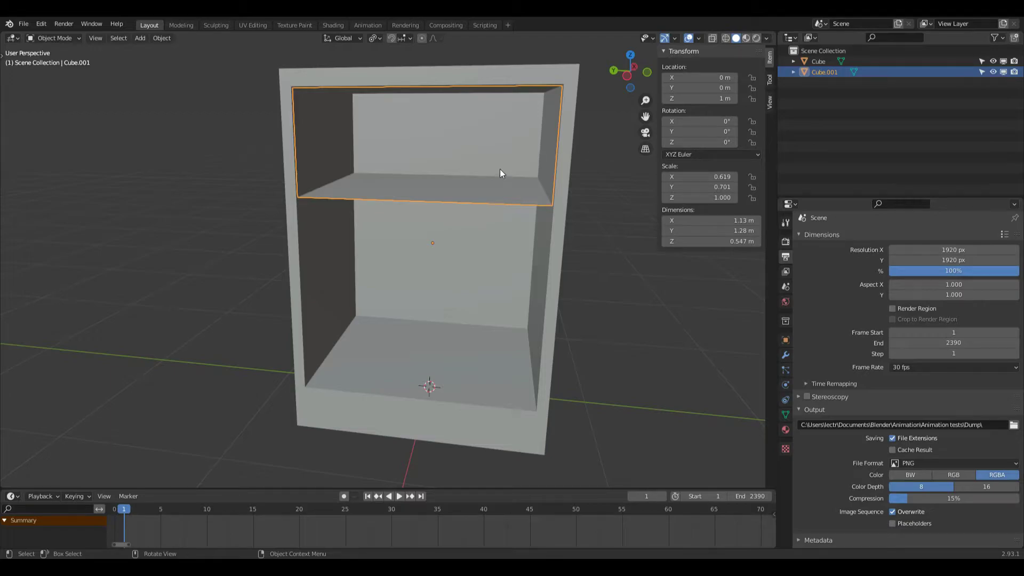
key("Tab")
key("2")
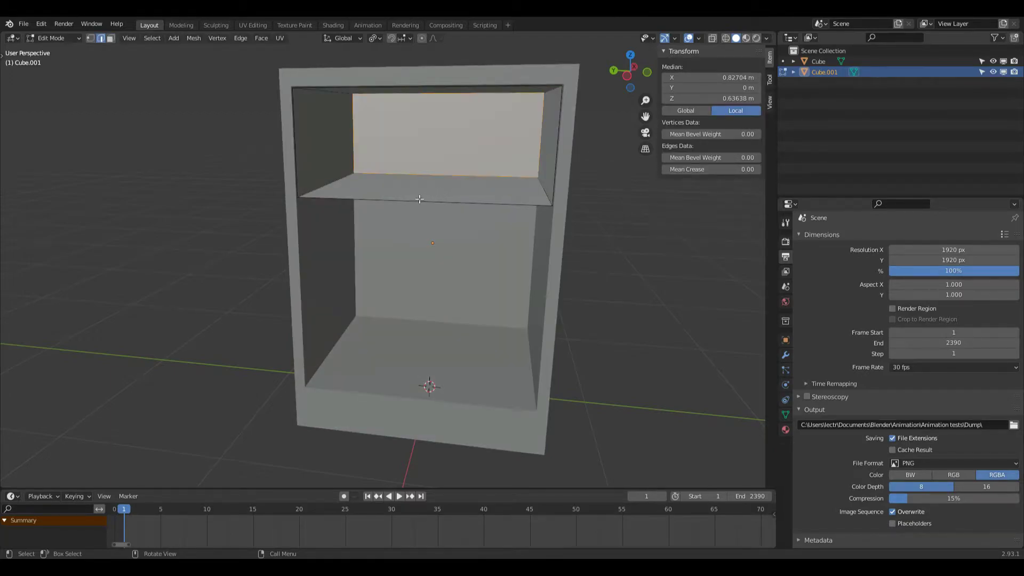
left_click(405, 196, "alt")
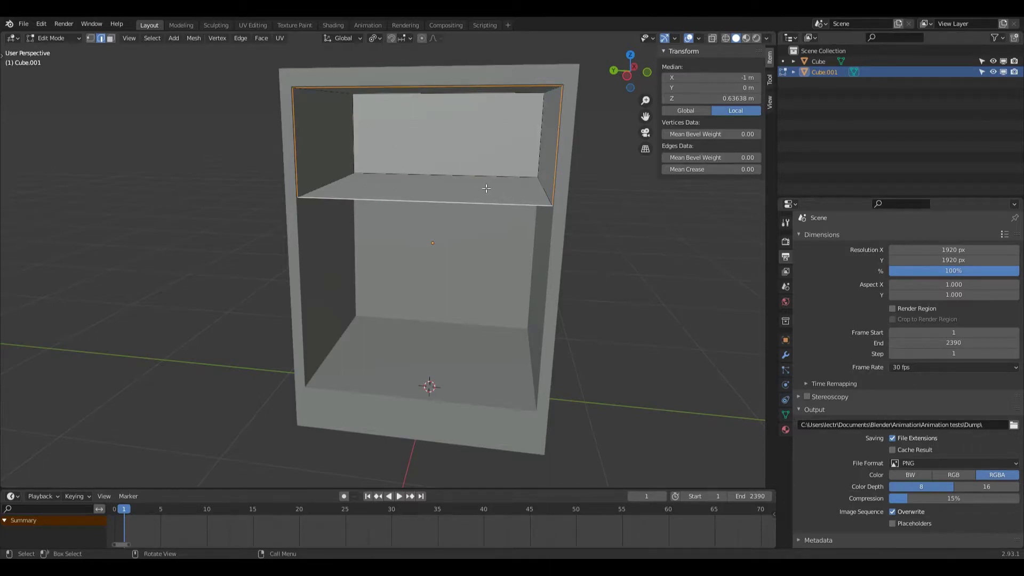
key("f")
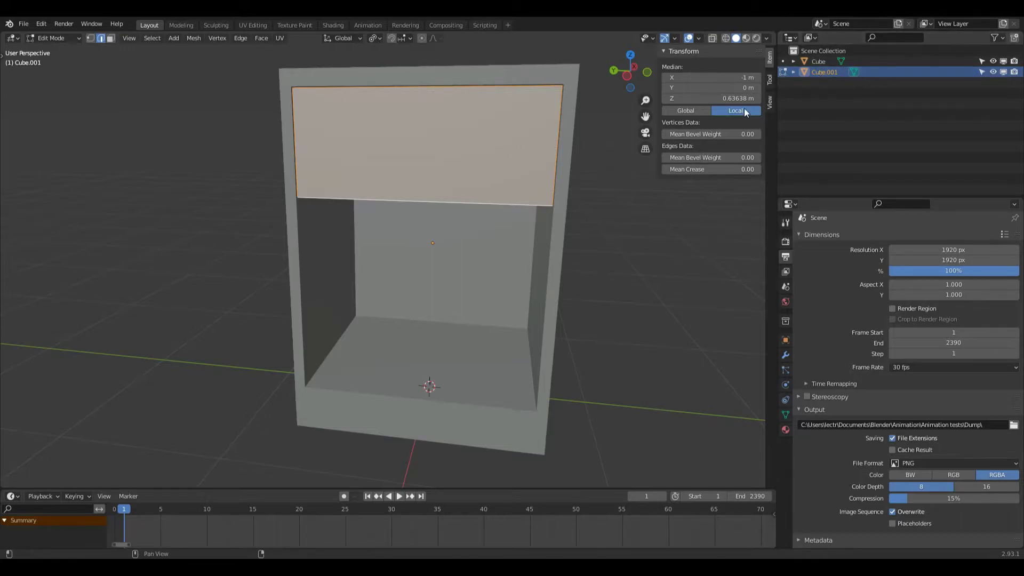
key("ctrl+s")
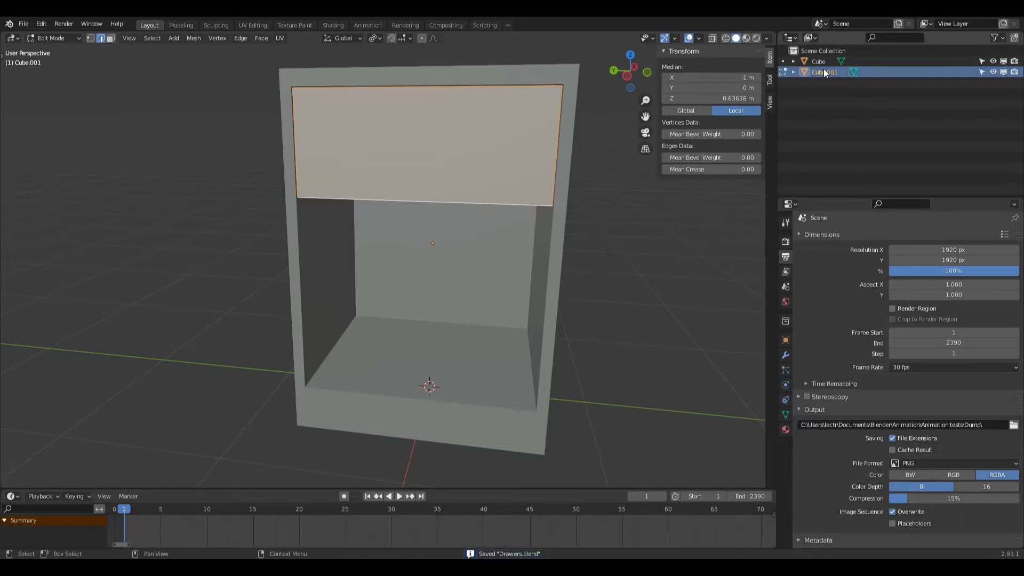
key("Tab")
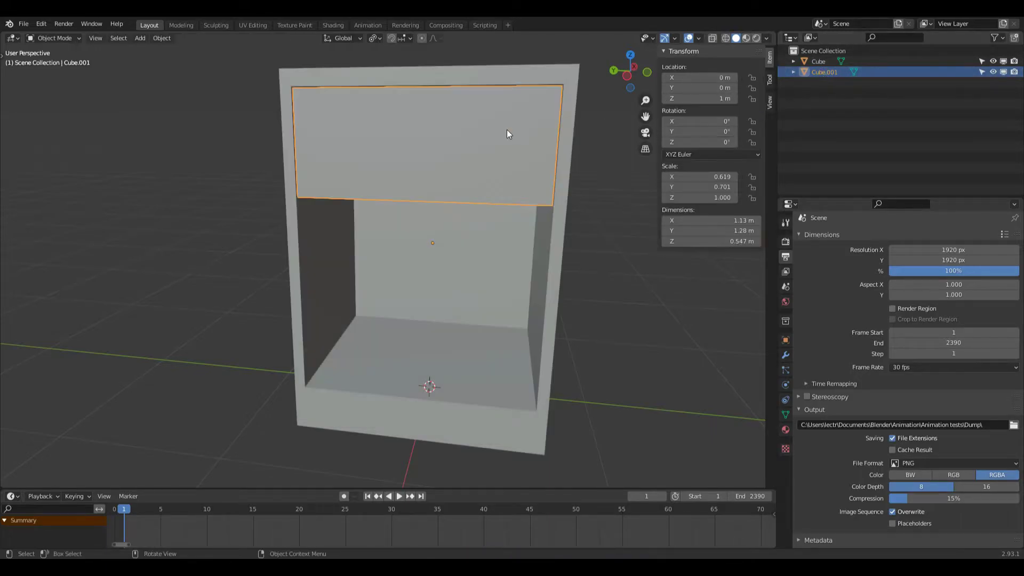
Rename the drawer piece as Drawer1 and the cabinet as DrawerContainer.
double_click(828, 74)
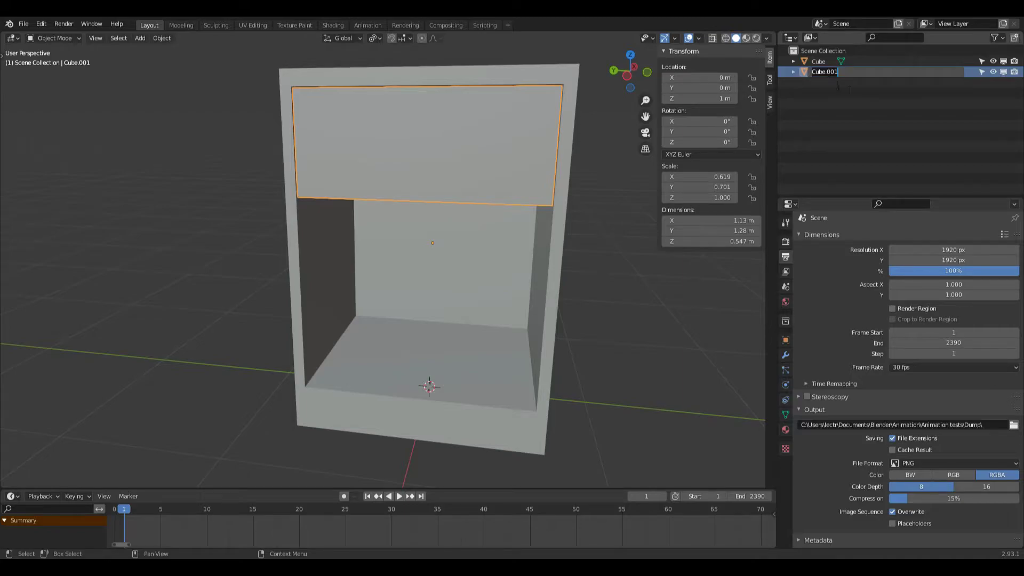
type("Drawer1")
key("Return")
left_click(818, 62)
double_click(818, 61)
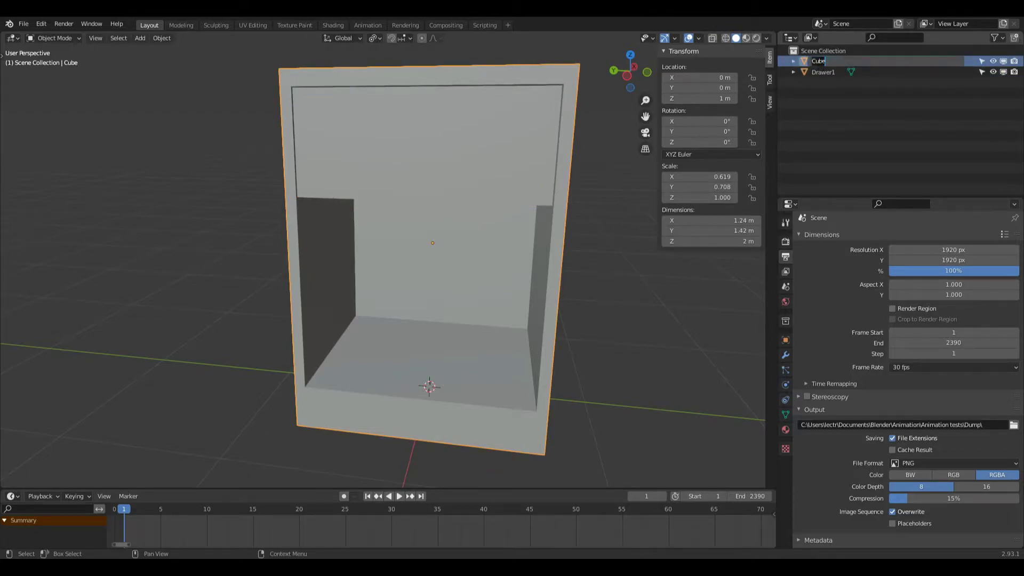
type("DrawerContainer")
key("Return")
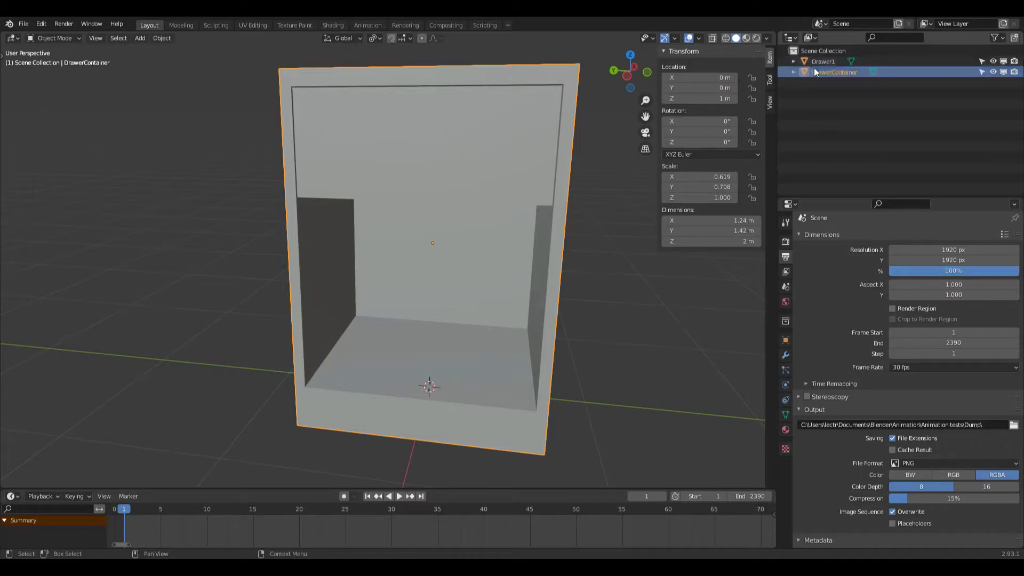
Hide DrawerContainer in the viewport and enter Edit Mode on Drawer1.
left_click(993, 72)
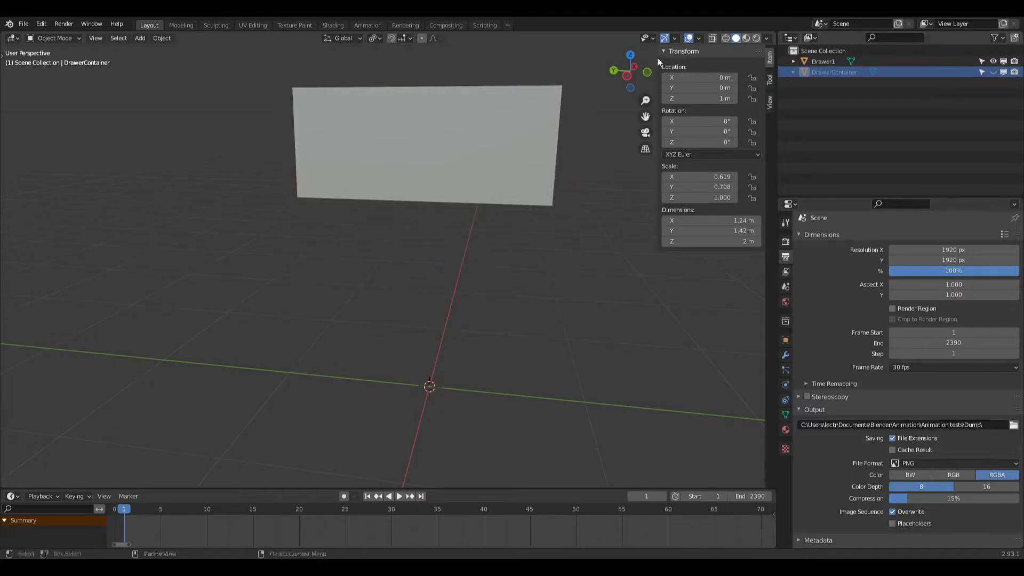
left_click_drag(636, 74, 613, 77)
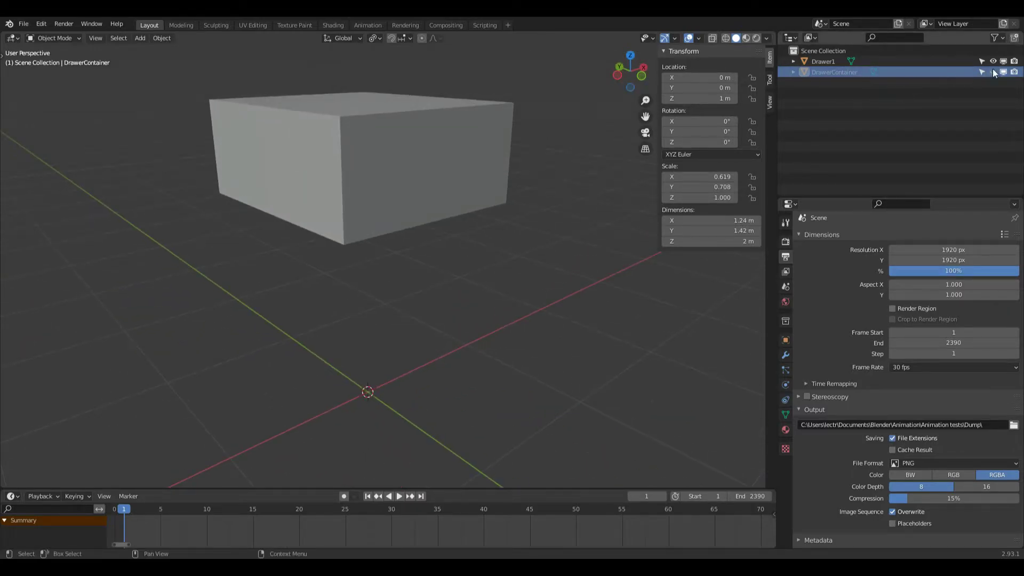
middle_click_drag(480, 107, 503, 130)
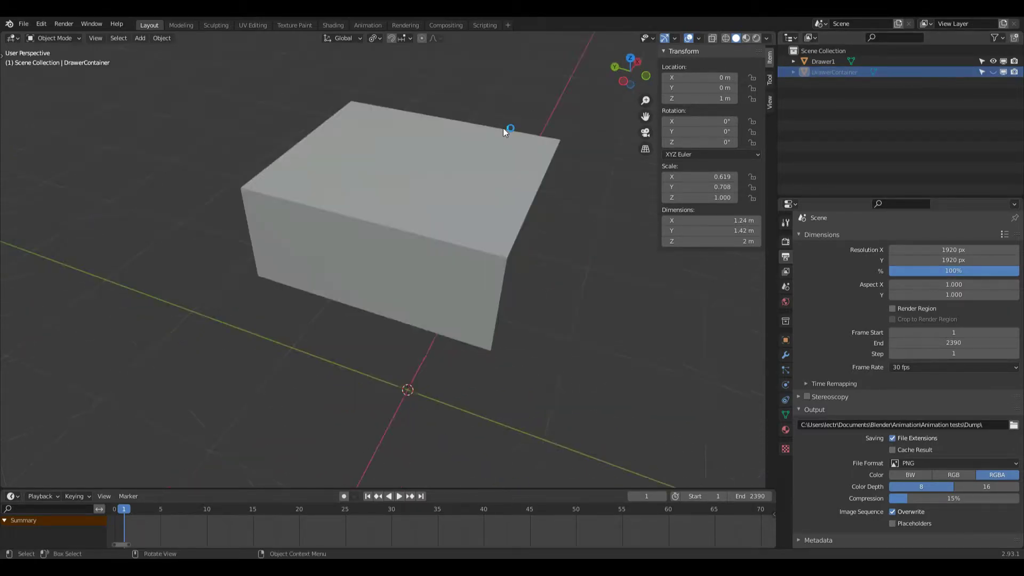
left_click(461, 207)
key("Tab")
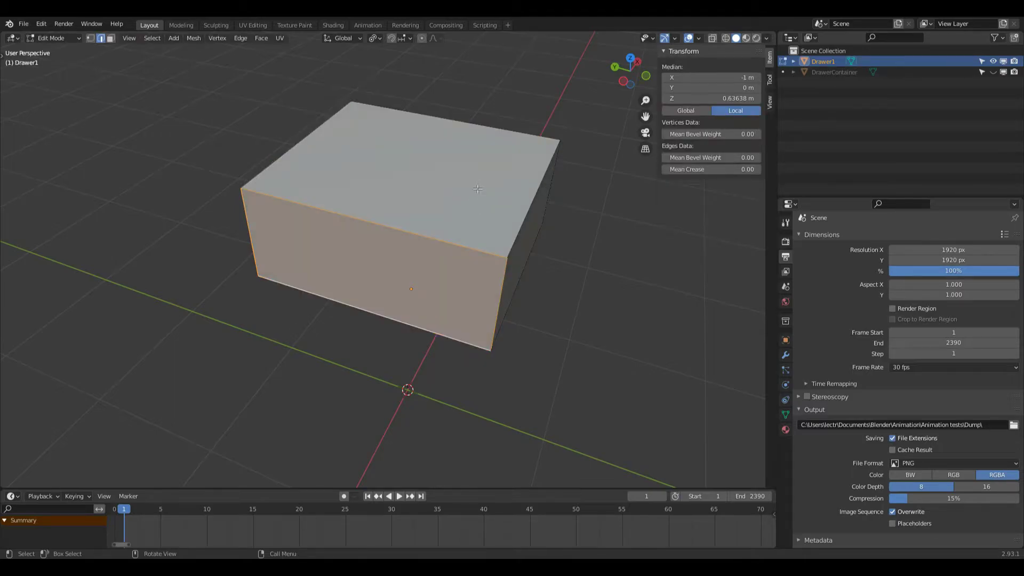
Add a vertical loop cut around the drawer close to its front face, slid by a factor of about 0.878.
middle_click_drag(481, 202, 271, 163)
key("ctrl+r")
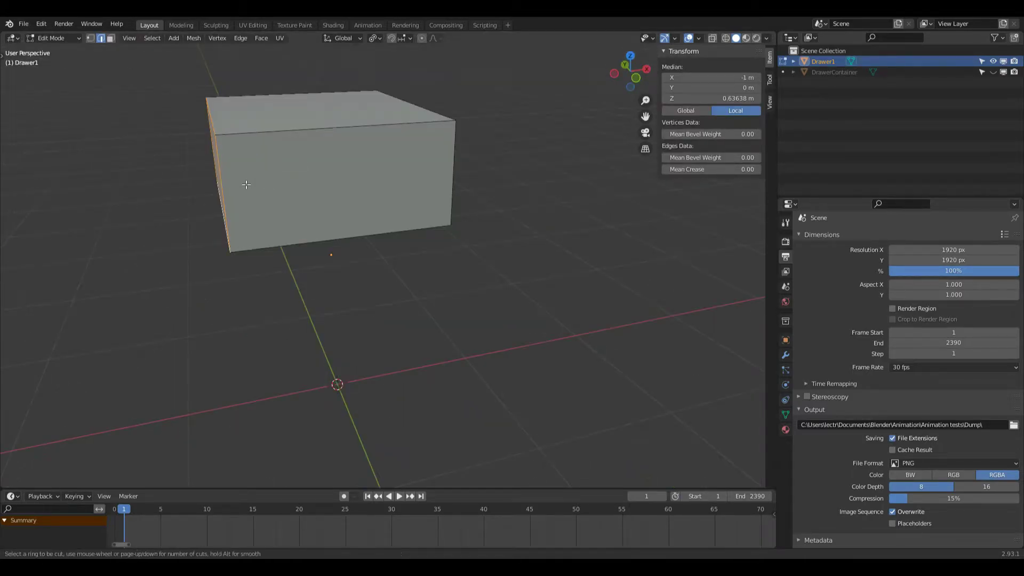
left_click(295, 139)
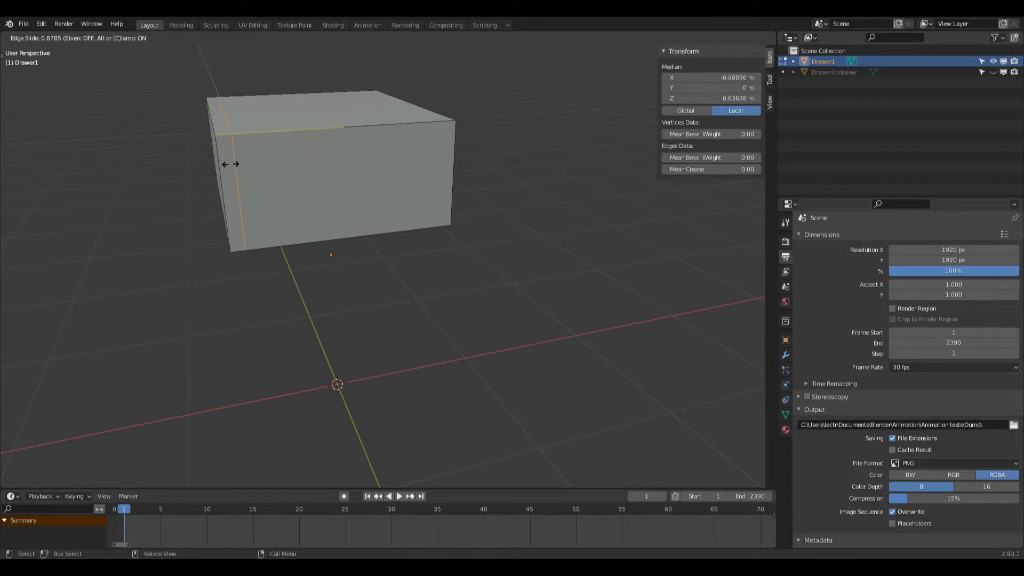
left_click(230, 164)
In top view, add a loop cut near each side face of the drawer, at slide factors of about -0.901 and 0.889.
key("KP_7")
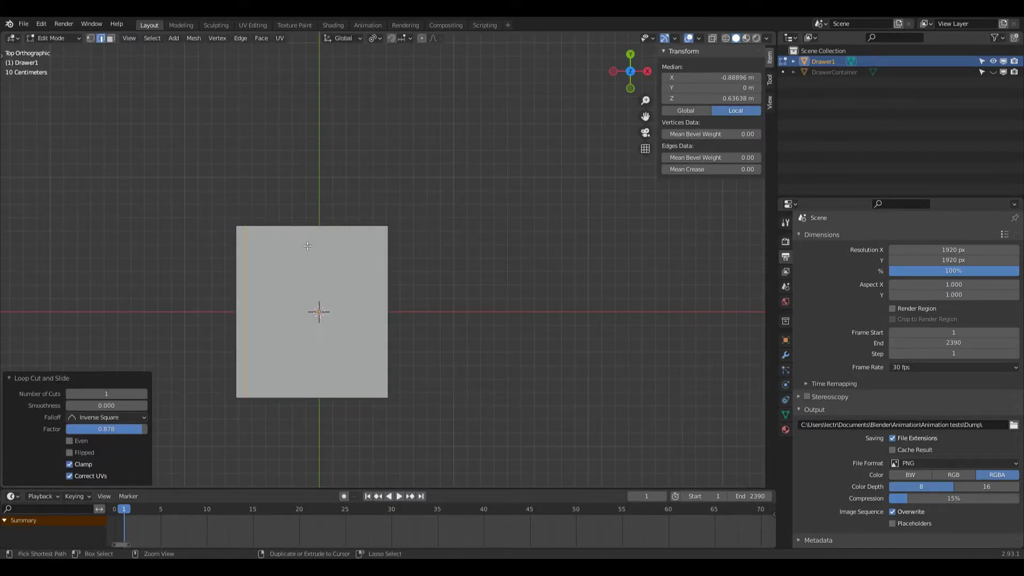
key("ctrl+r")
key("Escape")
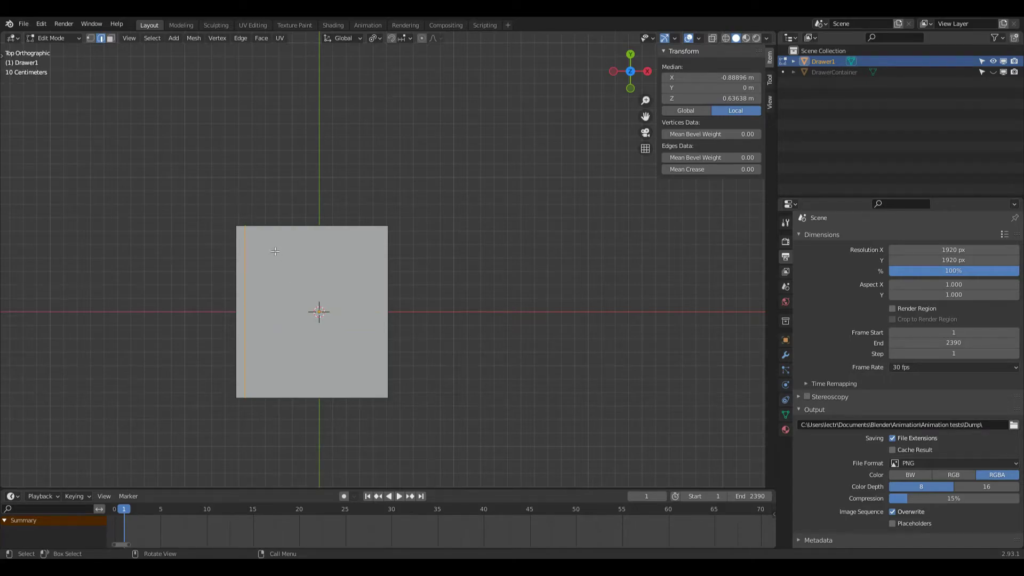
key("ctrl+r")
left_click(382, 314)
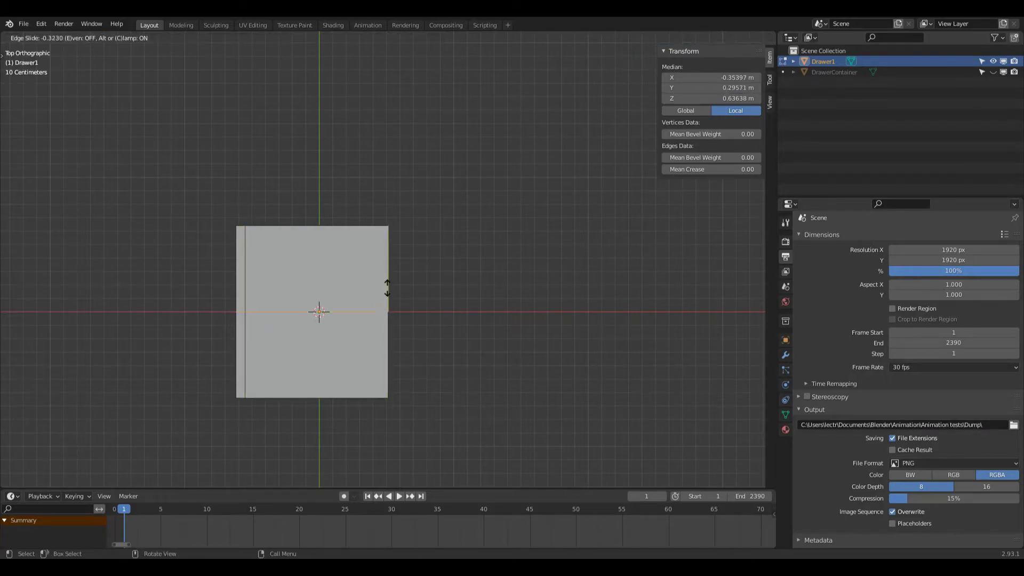
left_click(400, 234)
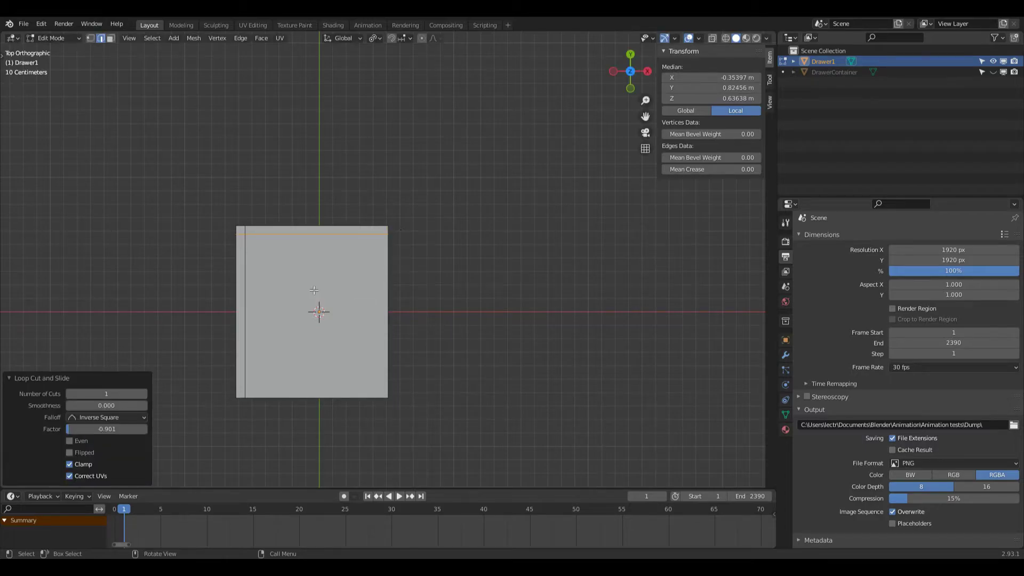
key("ctrl+r")
left_click(380, 317)
left_click(408, 383)
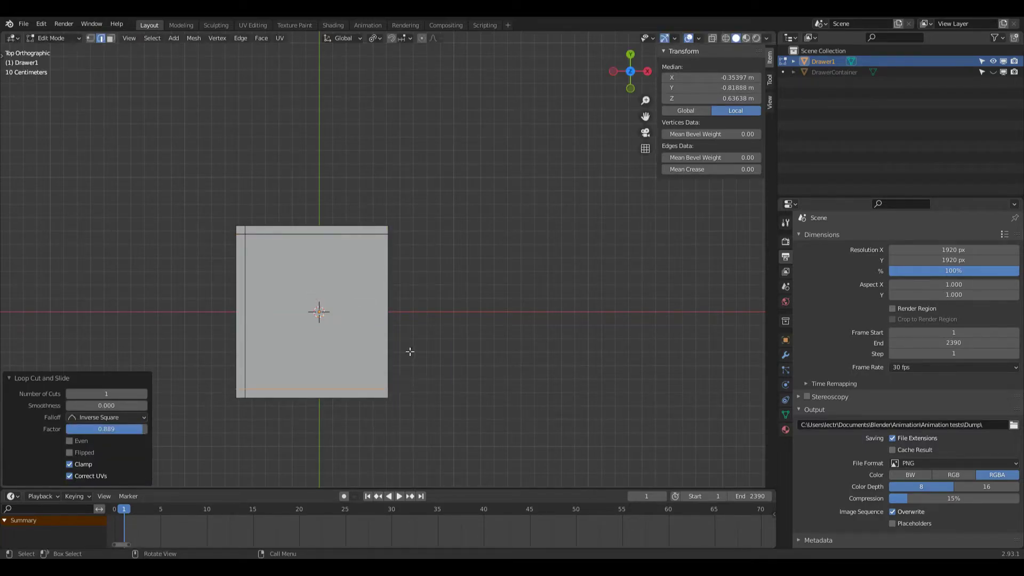
Add a loop cut close to the drawer's back face, slid by a factor of about -0.888.
key("ctrl+r")
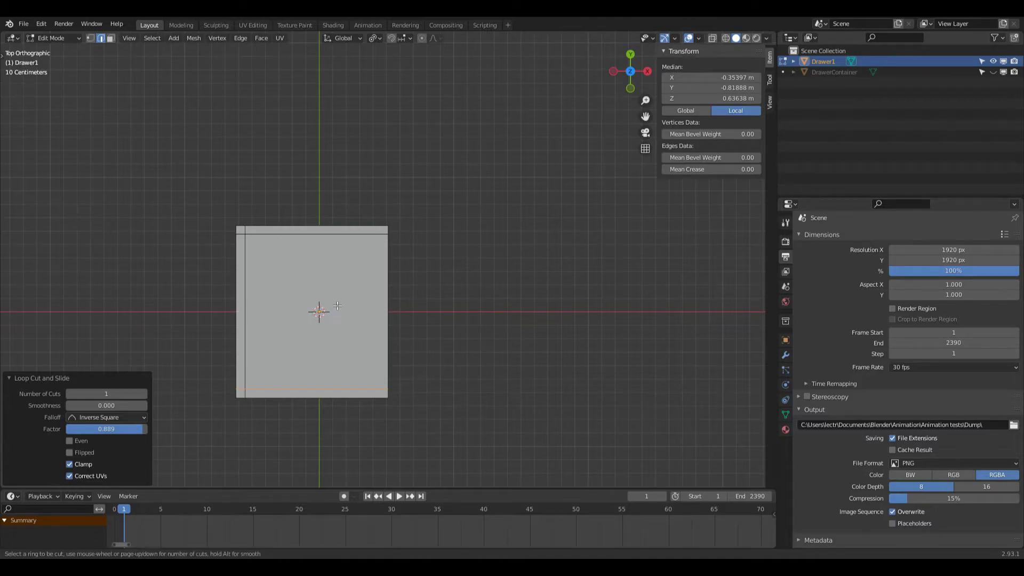
left_click(325, 253)
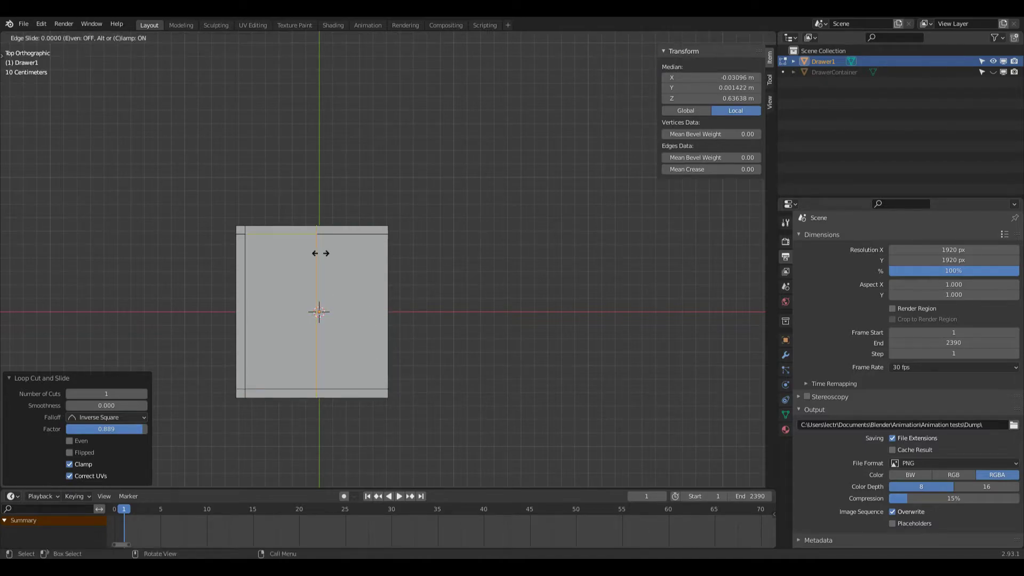
left_click(388, 272)
middle_click_drag(544, 123, 552, 131)
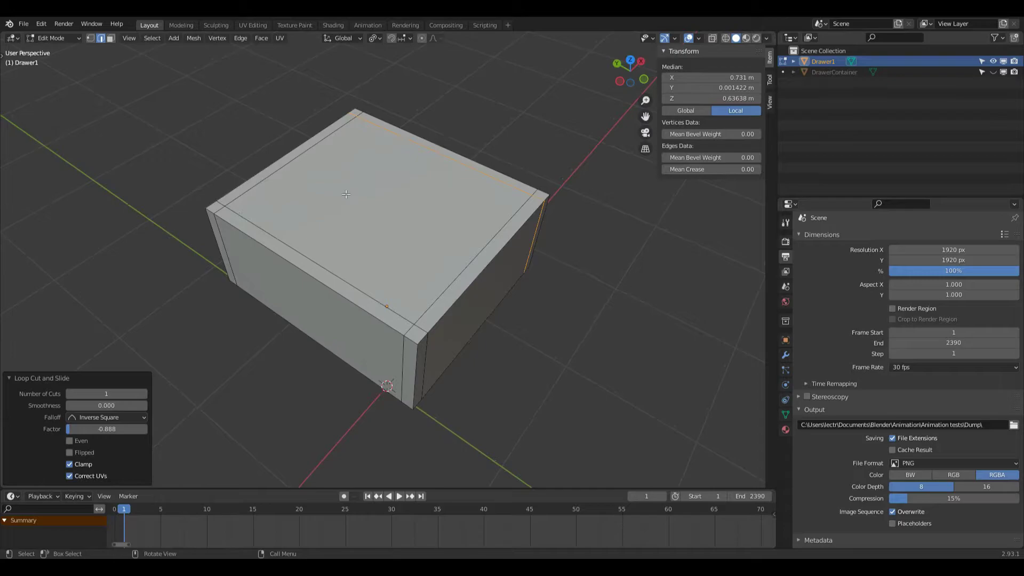
Extrude the large central top face of the drawer down about 0.456 m to hollow out its interior.
key("3")
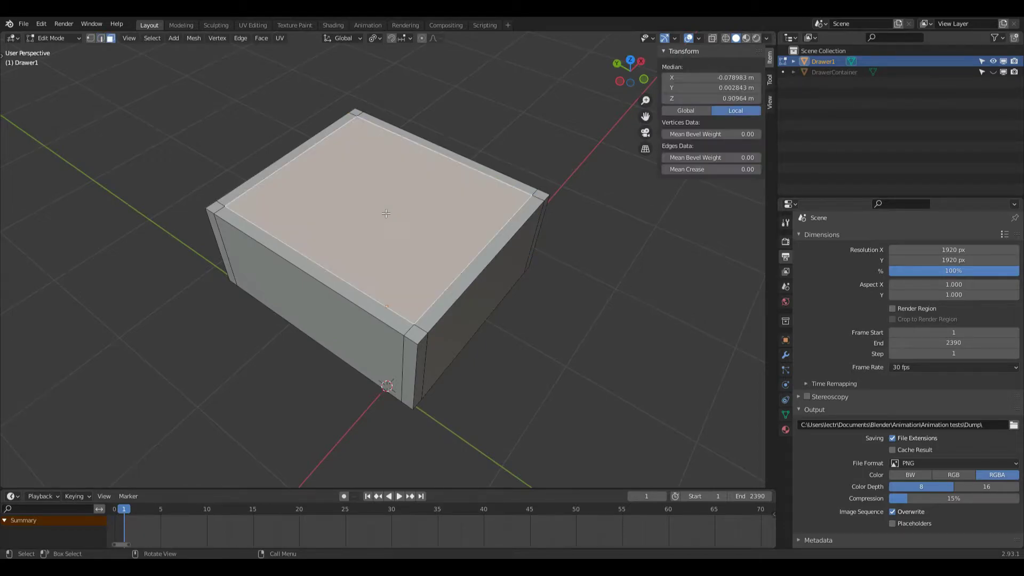
left_click(386, 214)
key("g")
key("z")
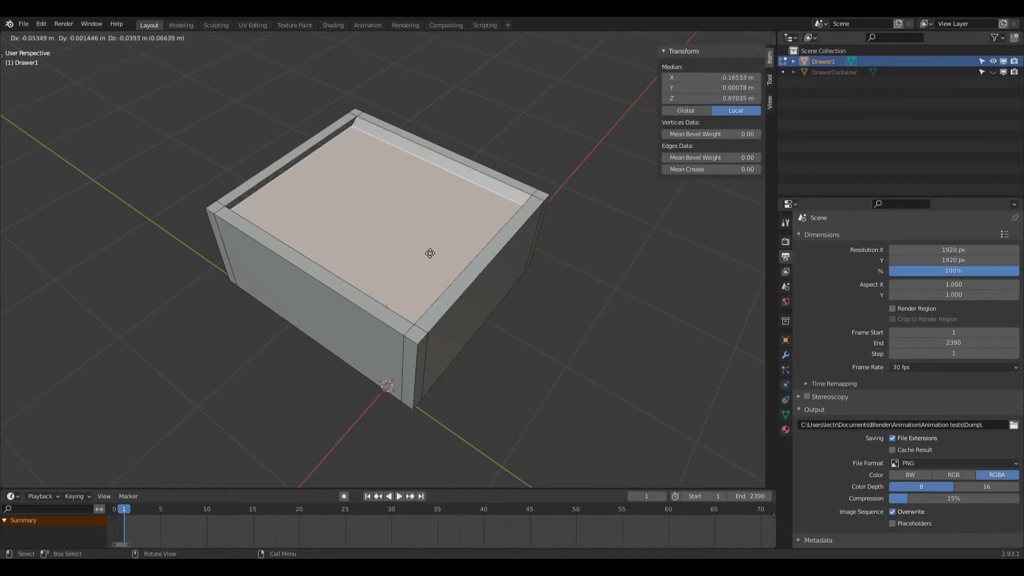
left_click(418, 308)
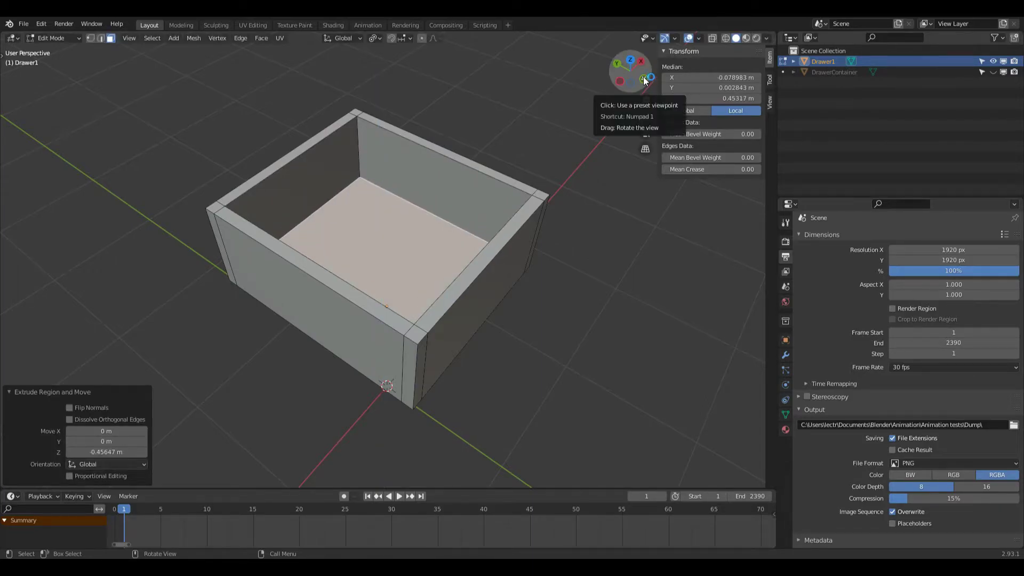
In front X-ray view, lower the drawer's inner floor about 0.04 m along the Z axis, and return to solid display.
left_click(644, 80)
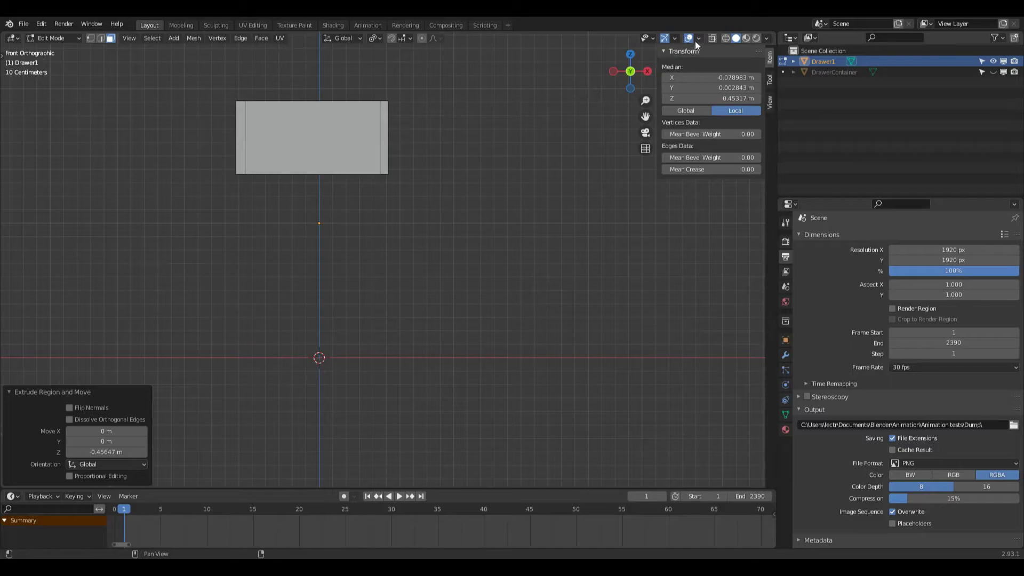
left_click(711, 37)
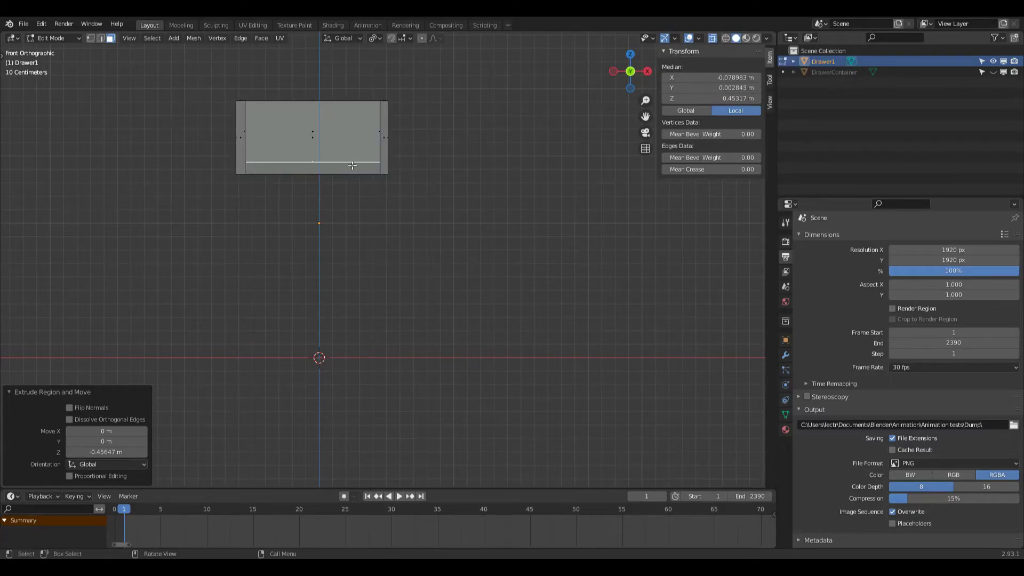
key("g")
key("z")
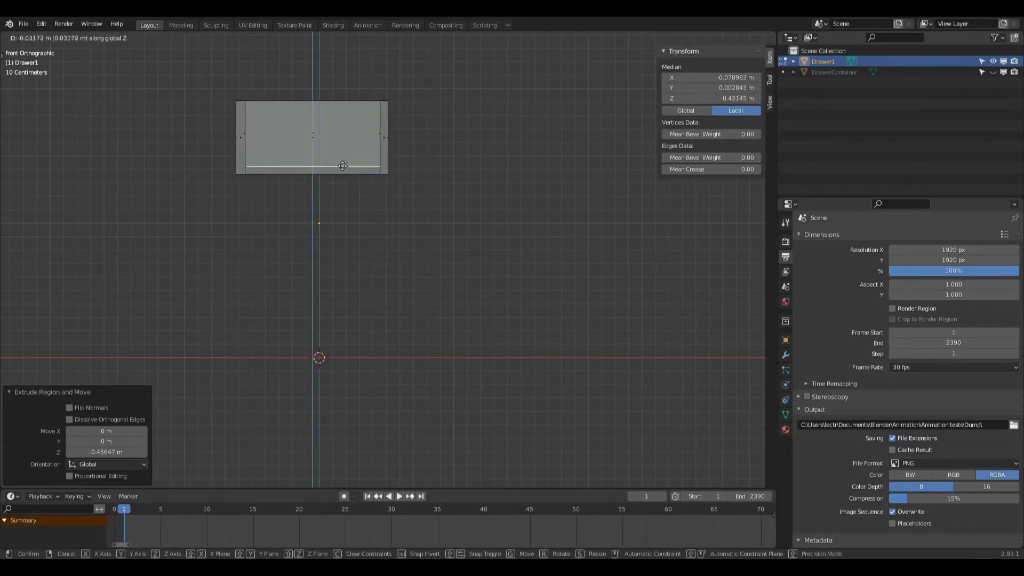
left_click(343, 167)
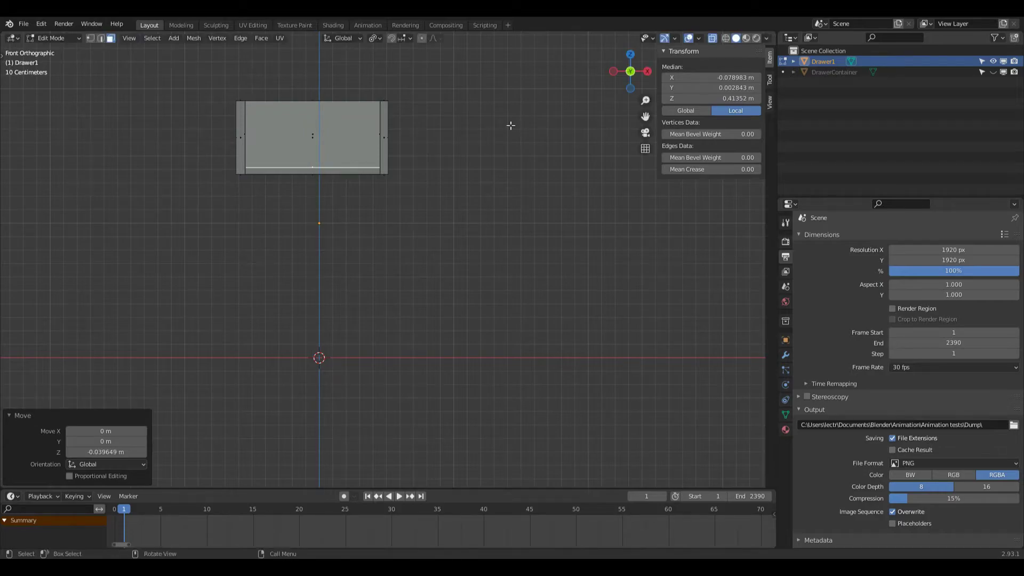
left_click_drag(596, 79, 709, 37)
Add two evenly spaced horizontal loop cuts around the outside of the drawer.
left_click_drag(616, 82, 624, 78)
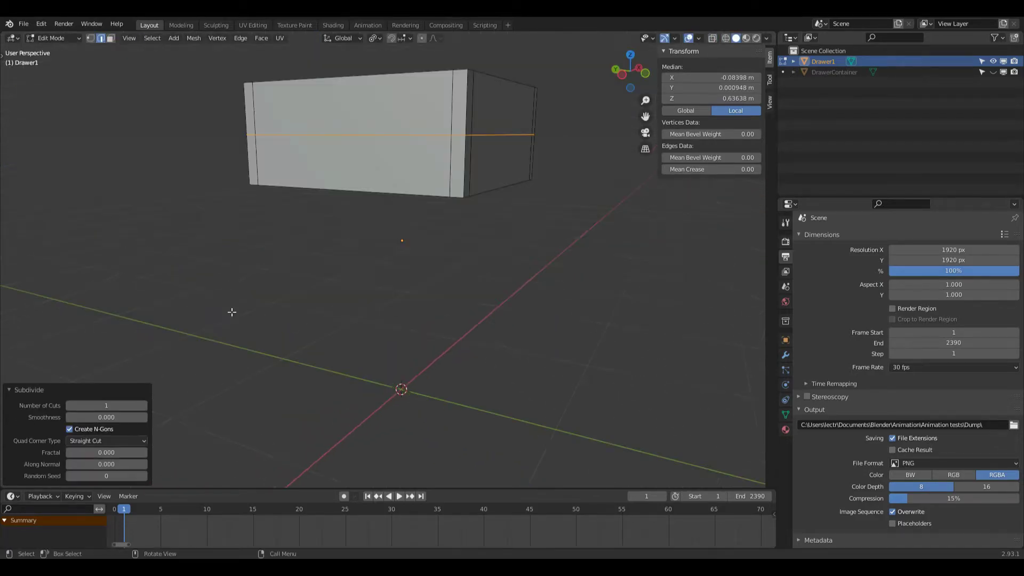
key("g")
key("g")
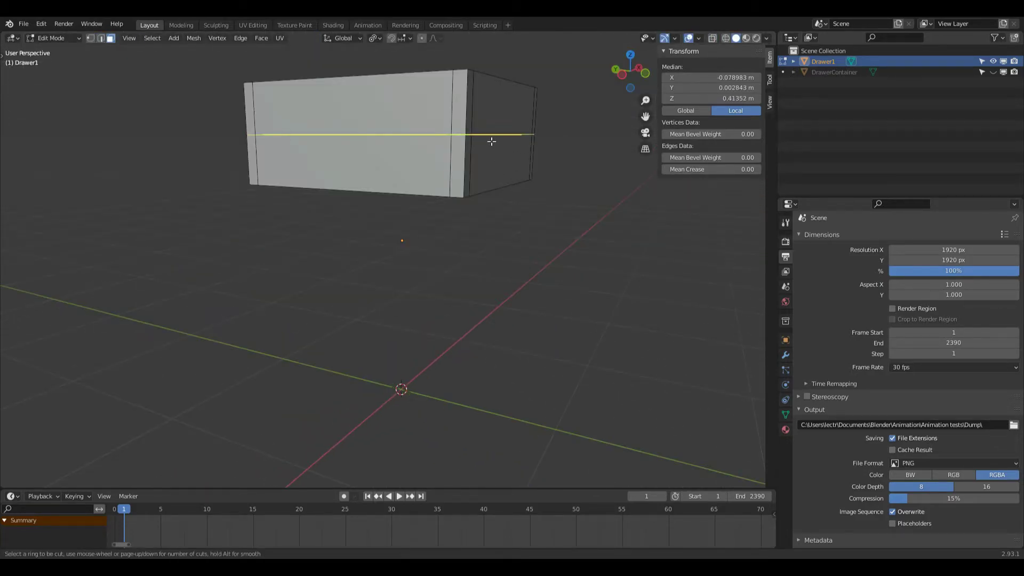
left_click(500, 141)
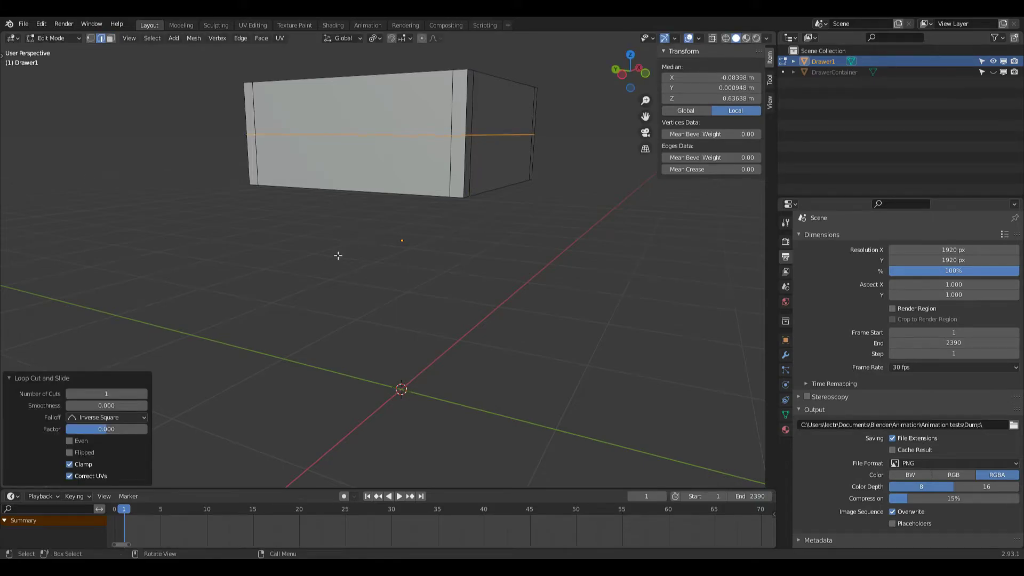
left_click(144, 394)
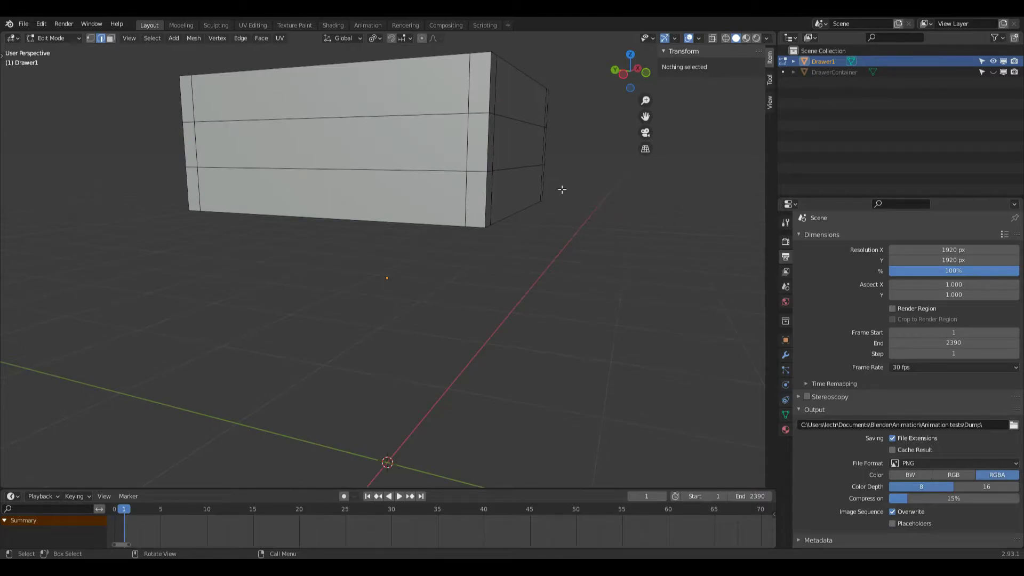
left_click(623, 74)
scroll(557, 124, "up", 2)
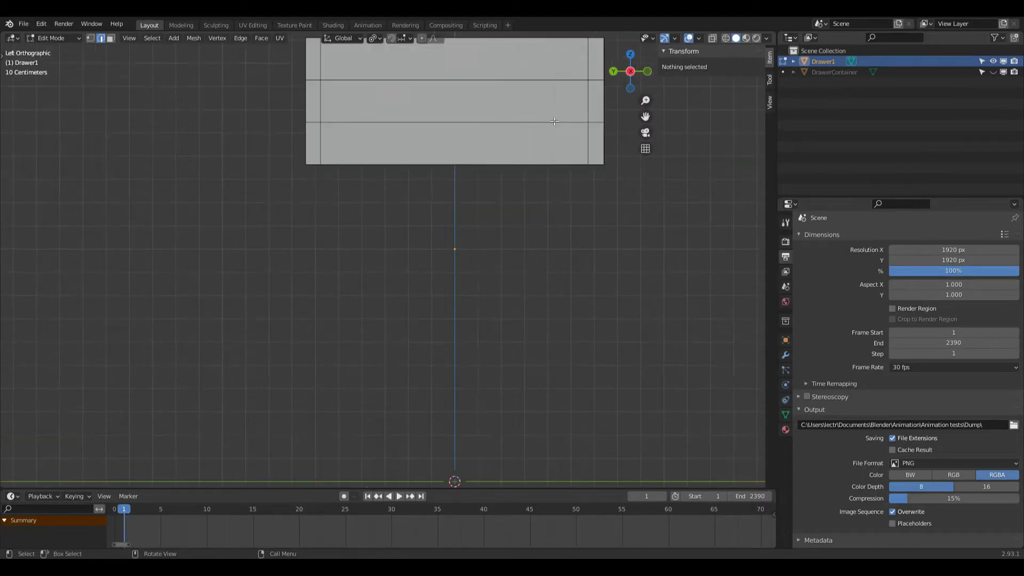
Slide the upper horizontal edge loop down toward the lower one by a factor of 0.3.
left_click_drag(645, 118, 601, 188)
scroll(542, 218, "up", 1)
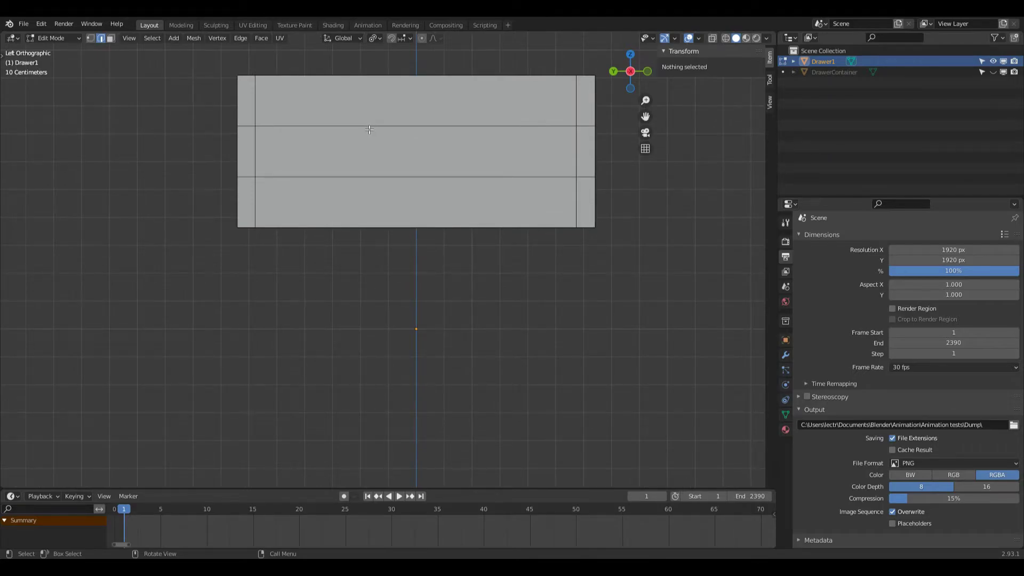
left_click(361, 126, "alt")
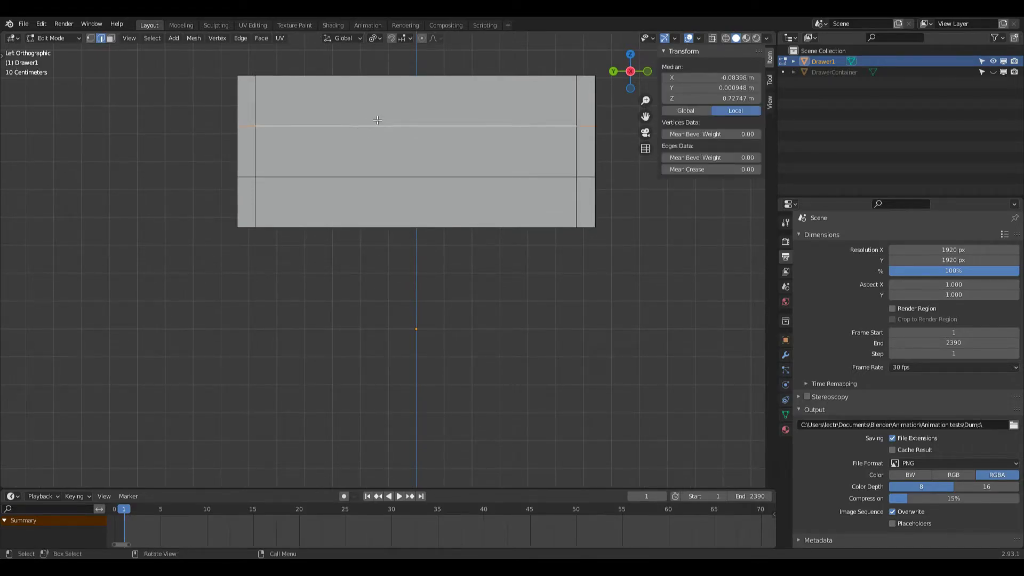
key("g")
key("g")
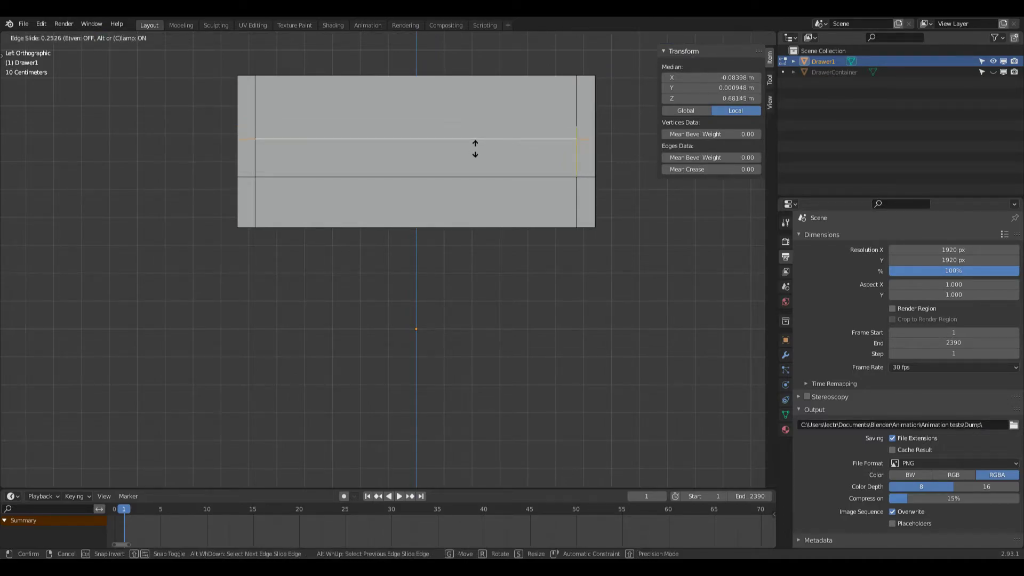
type("0.")
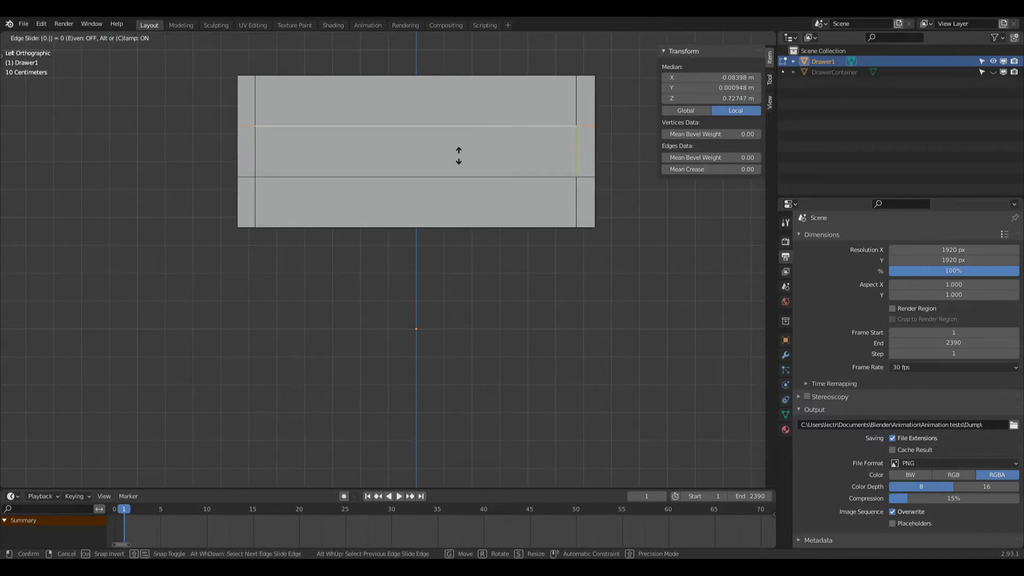
type("3")
key("Return")
Slide the lower horizontal edge loop up toward the upper one by a factor of 0.3.
left_click(454, 177)
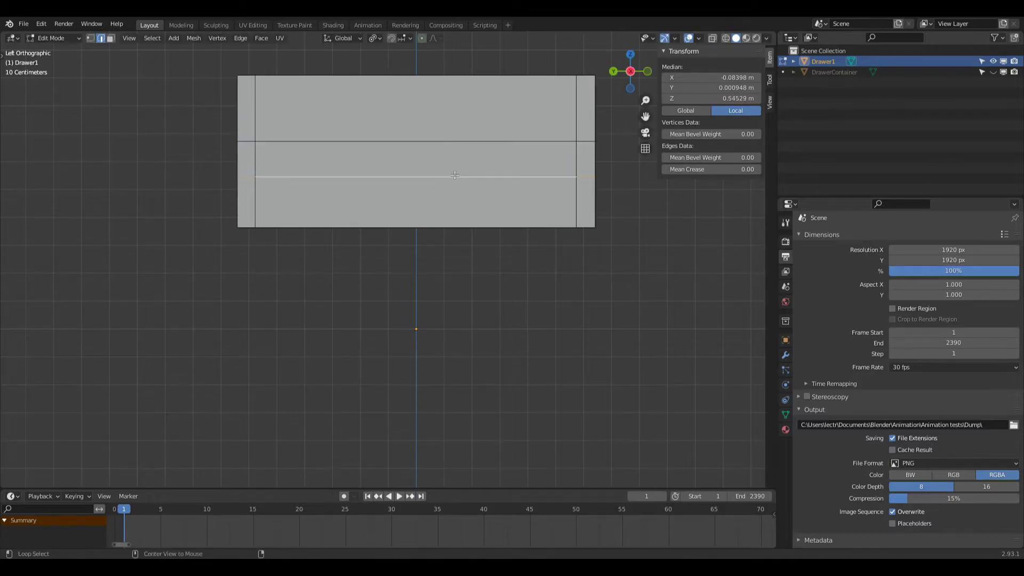
key("g")
key("g")
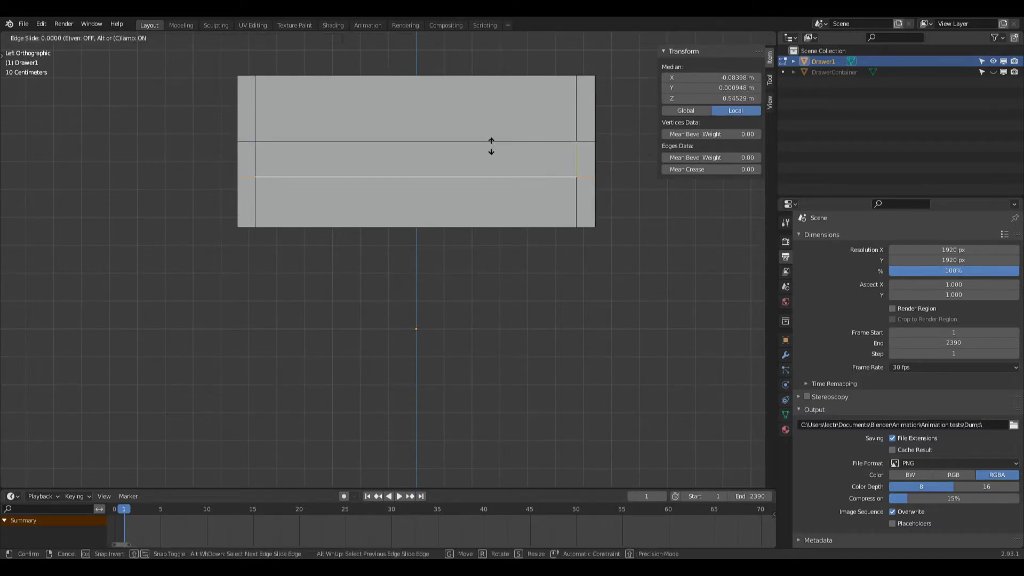
type("0.3")
key("Return")
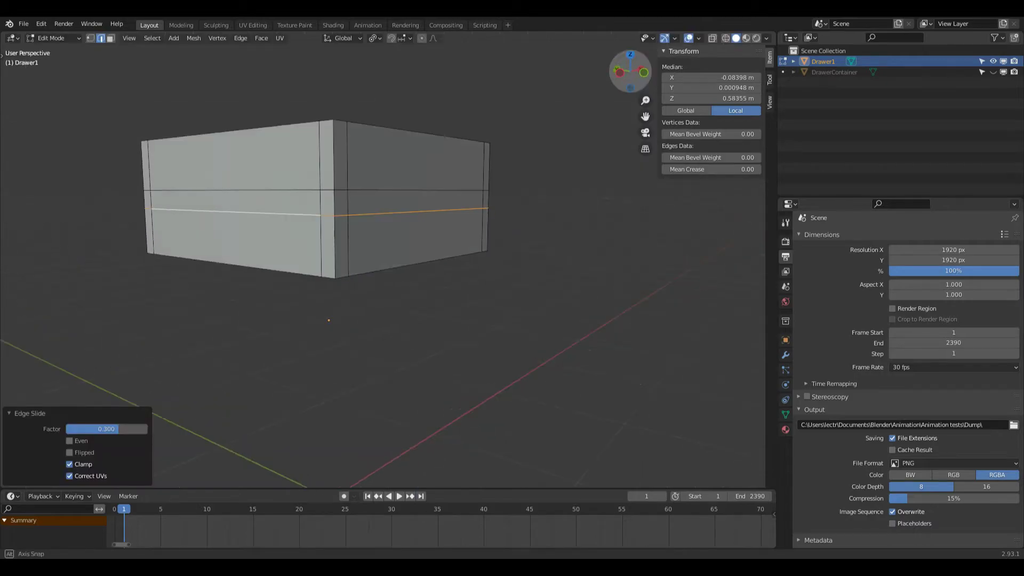
Extrude the middle strip on one drawer side, including its narrow back-end face, inward about 0.055 m to form a groove.
middle_click_drag(481, 152, 525, 150)
middle_click_drag(469, 169, 499, 101)
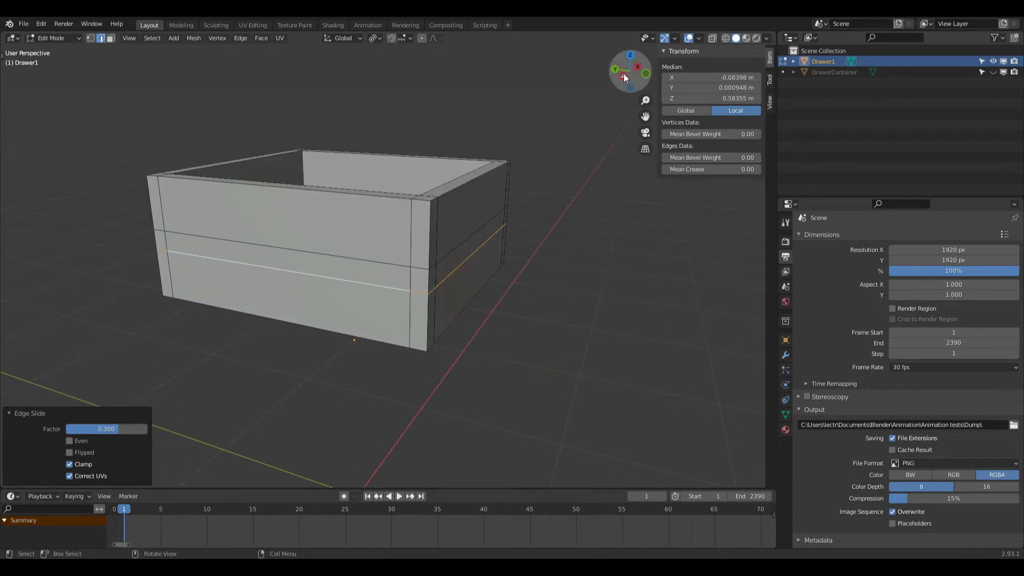
left_click_drag(625, 76, 548, 80)
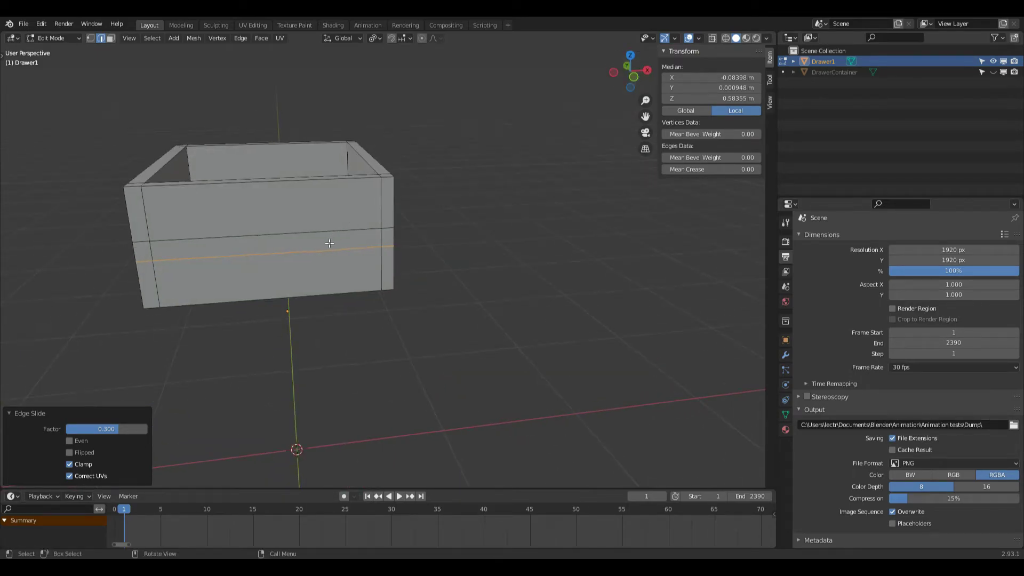
key("alt+a")
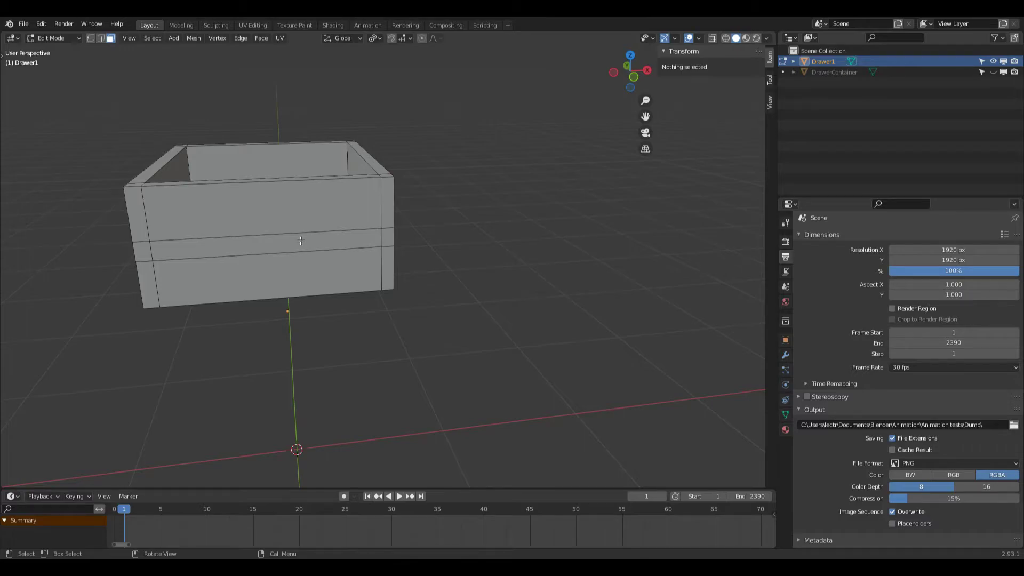
left_click(299, 241)
left_click(389, 238, "shift")
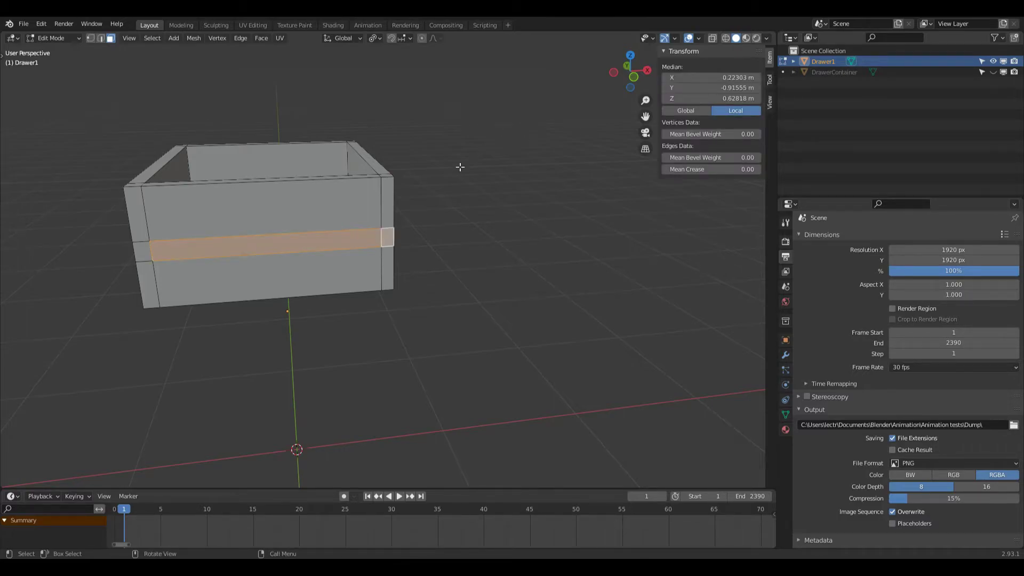
middle_click_drag(525, 159, 459, 159)
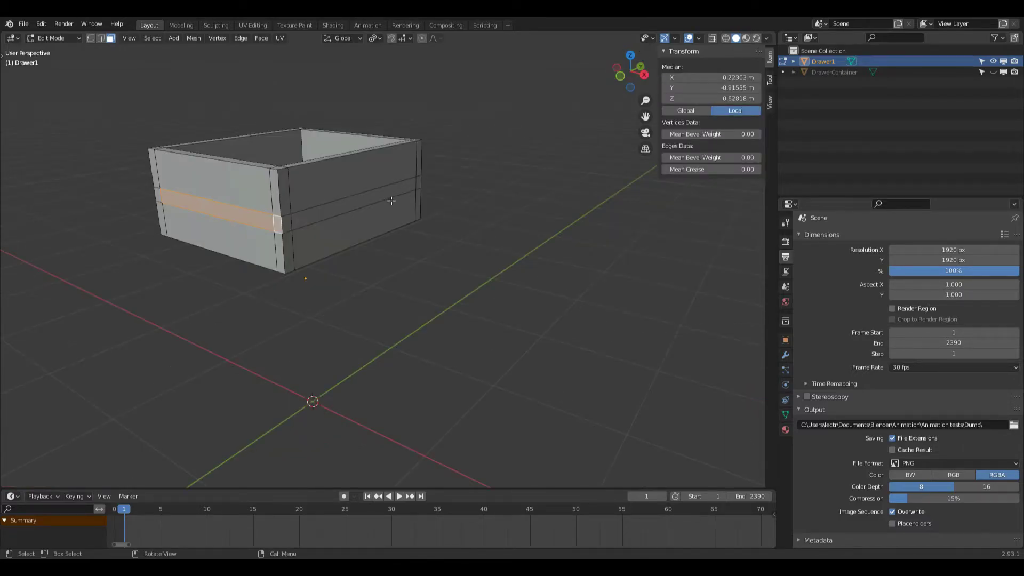
key("e")
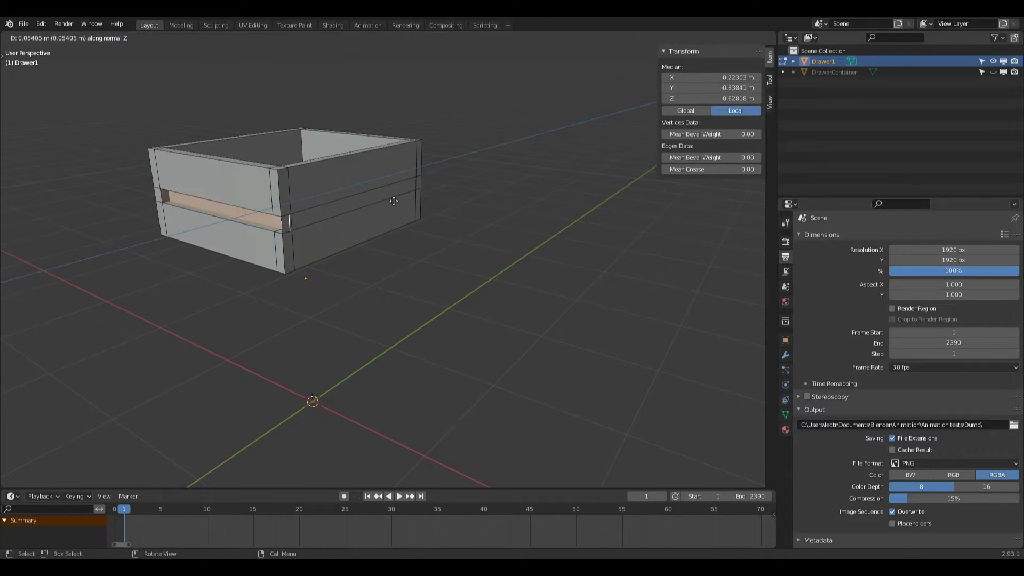
left_click(394, 201)
Switch to vertex selection and enable Auto Merge for vertices moved to the same location.
middle_click_drag(393, 201, 372, 200)
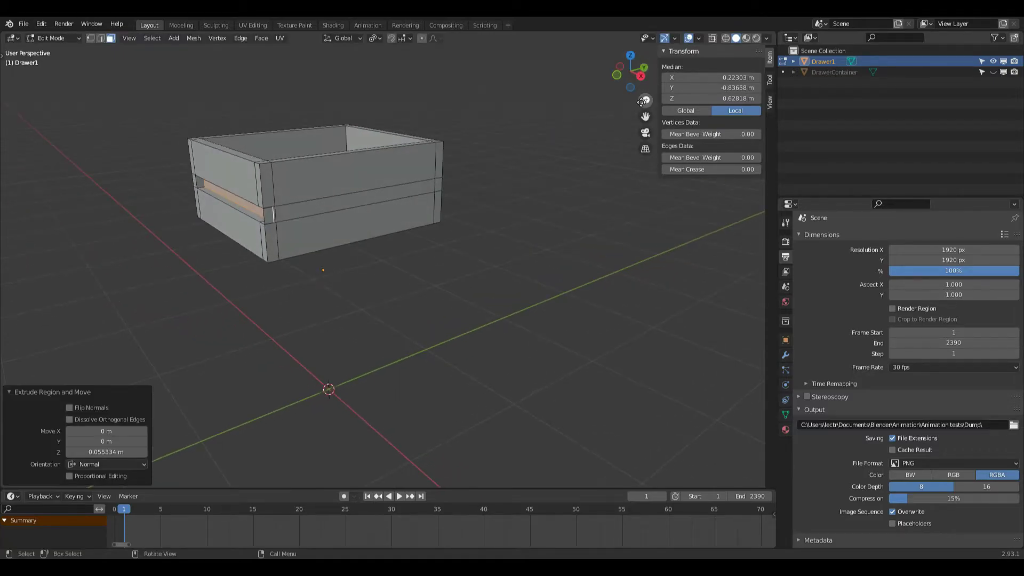
left_click_drag(647, 100, 651, 138)
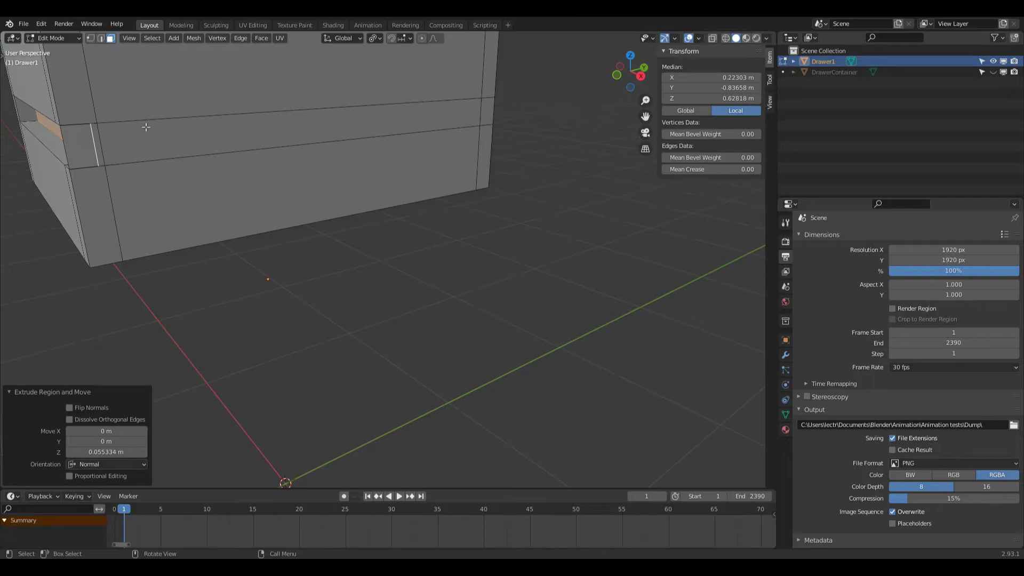
left_click(90, 40)
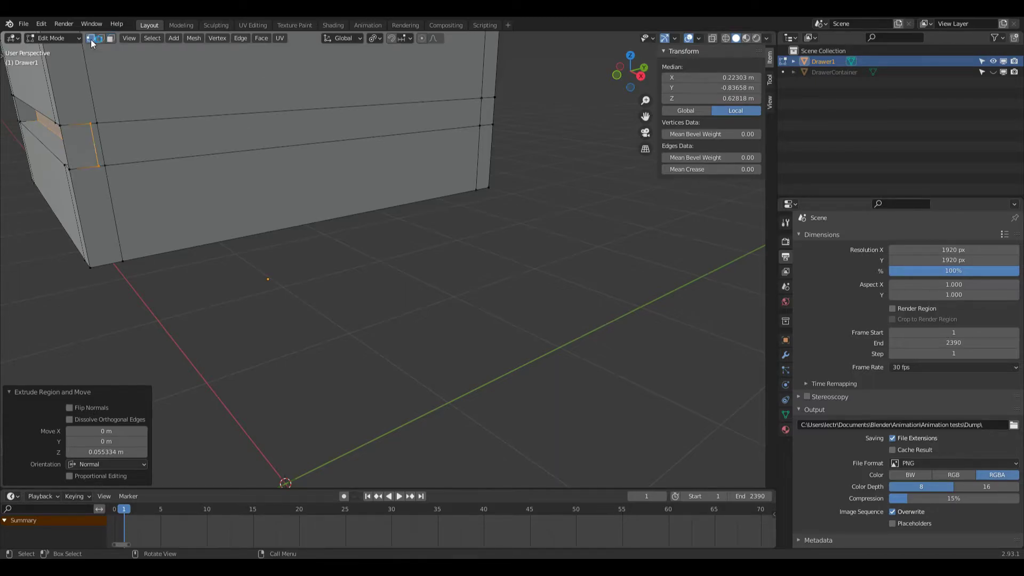
left_click(770, 81)
left_click(680, 99)
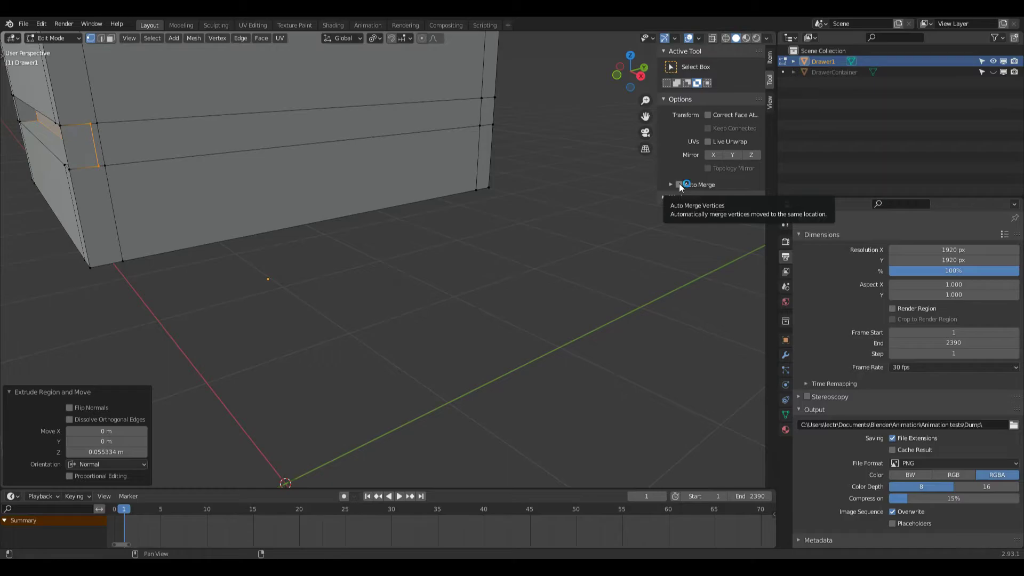
left_click(679, 185)
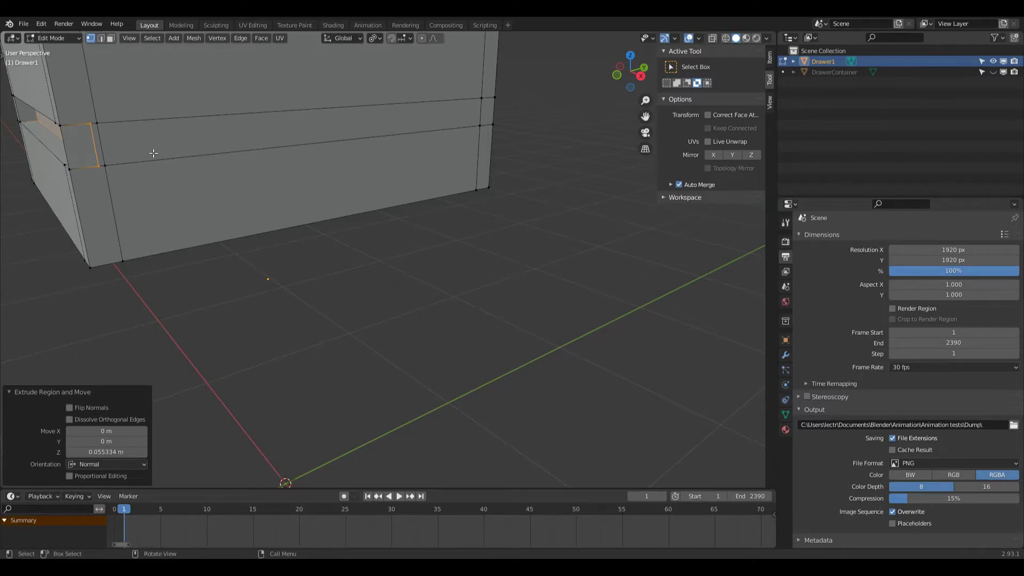
Move the extruded groove vertices about 0.013 m along Y to merge them with the adjacent loop-cut vertices at the drawer's back.
key("g")
key("y")
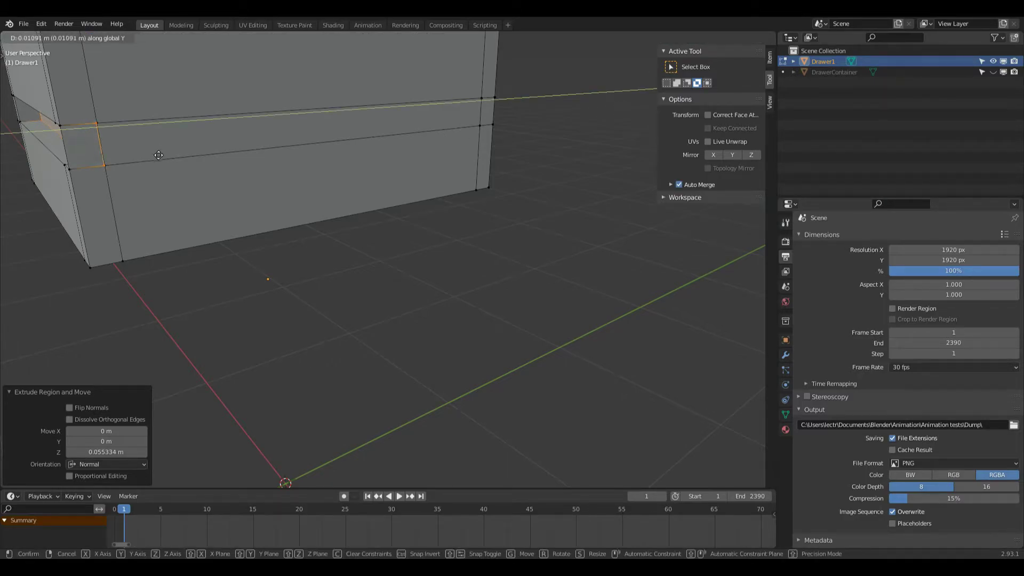
left_click(162, 155)
key("g")
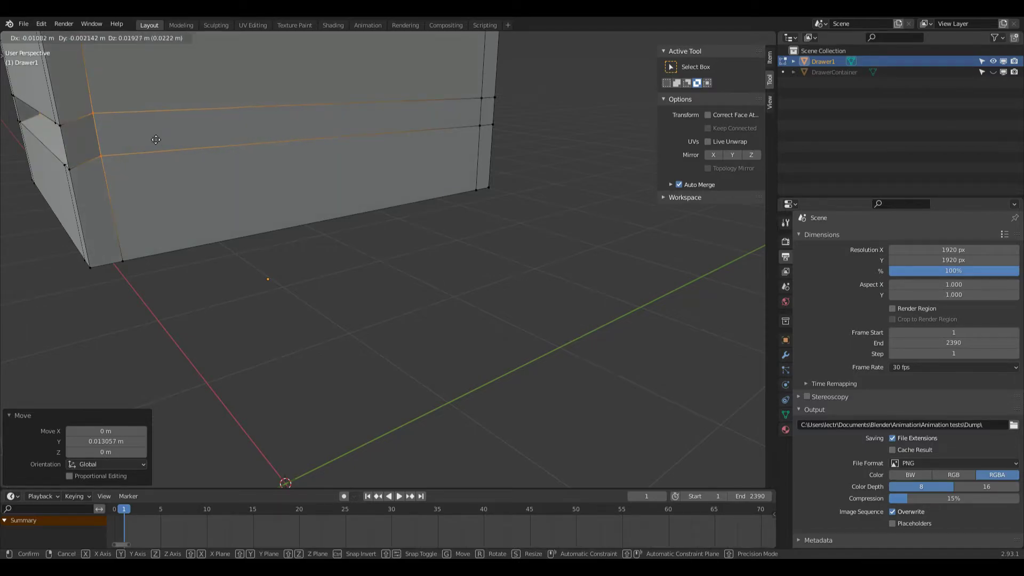
right_click(156, 140)
Delete the small face closing the groove's end at the back of the drawer.
left_click_drag(628, 76, 619, 67)
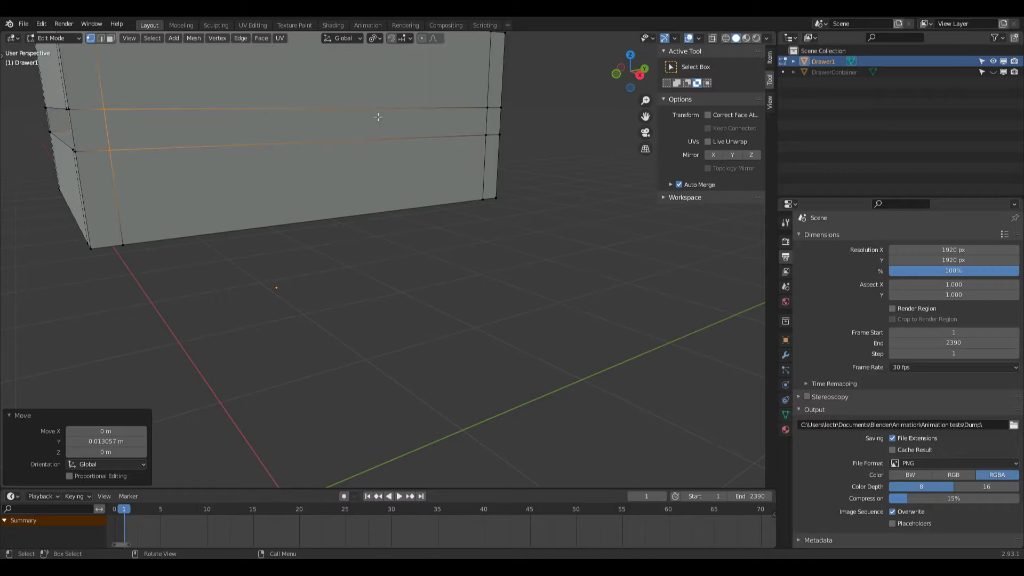
key("3")
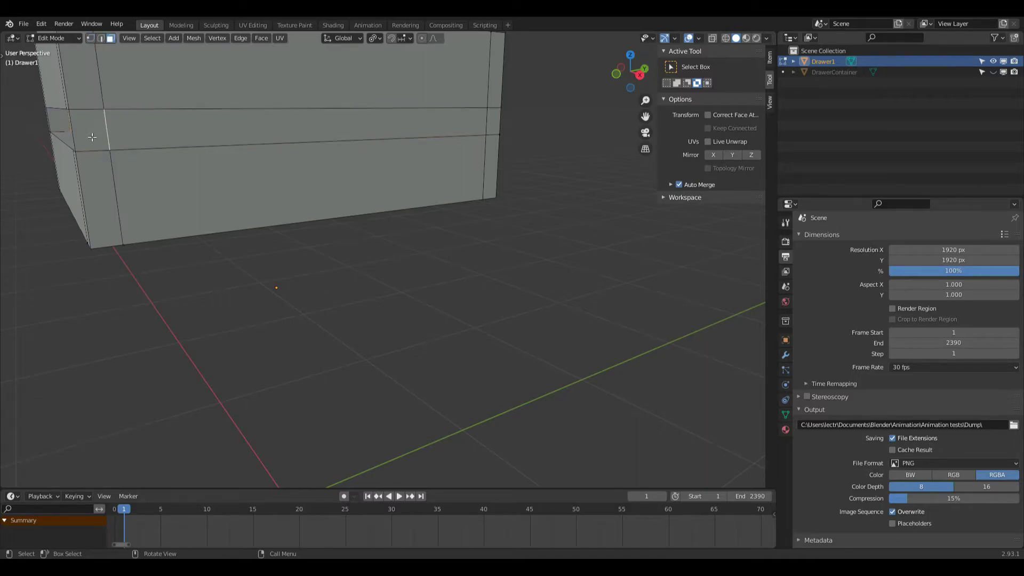
left_click(90, 135)
key("x")
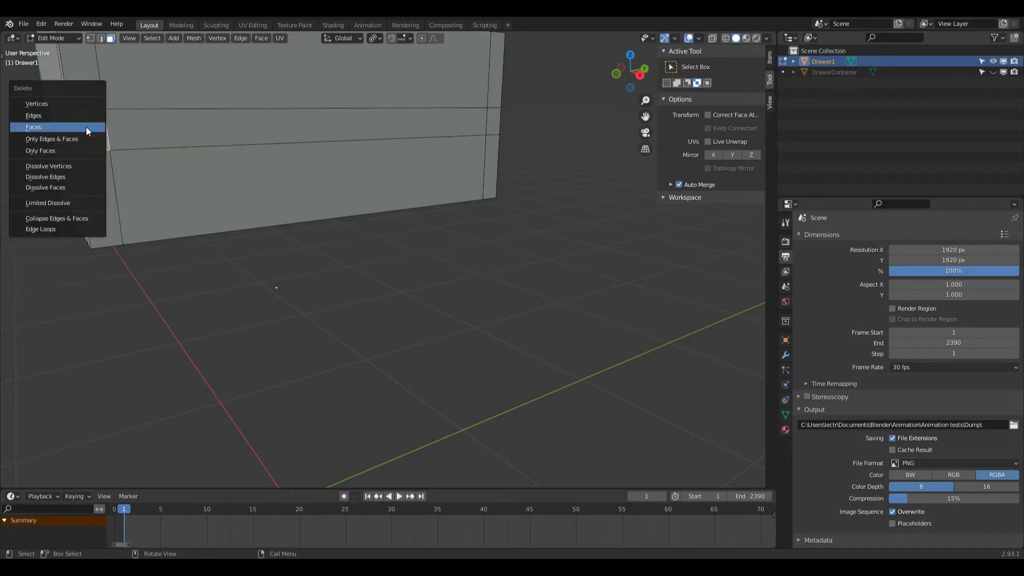
left_click(87, 127)
Extrude the matching middle strip on the opposite drawer side, including its back-end face, inward about 0.05 m.
left_click_drag(630, 72, 426, 68)
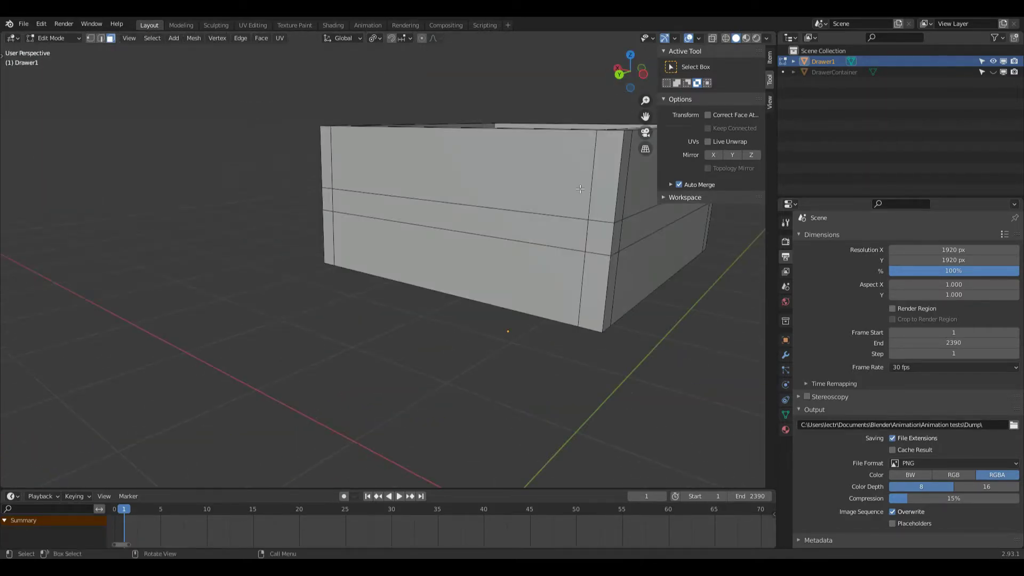
left_click(467, 215)
left_click(328, 199, "shift")
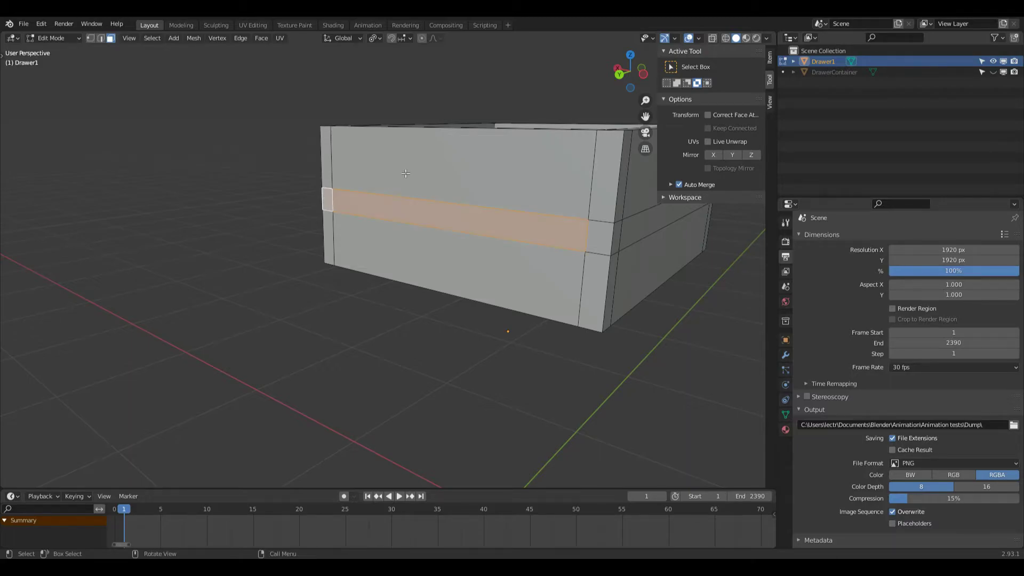
left_click_drag(616, 86, 592, 88)
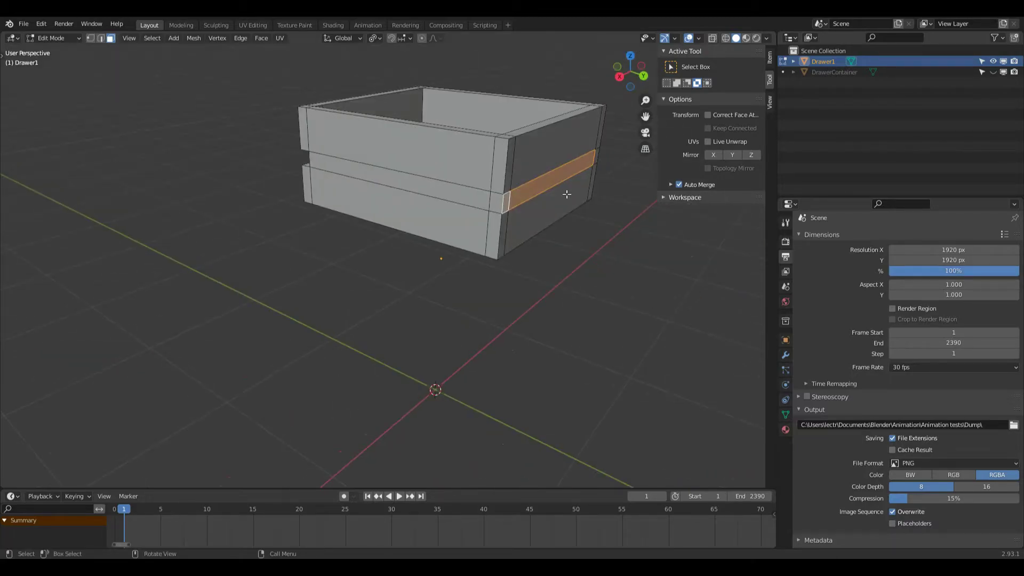
key("e")
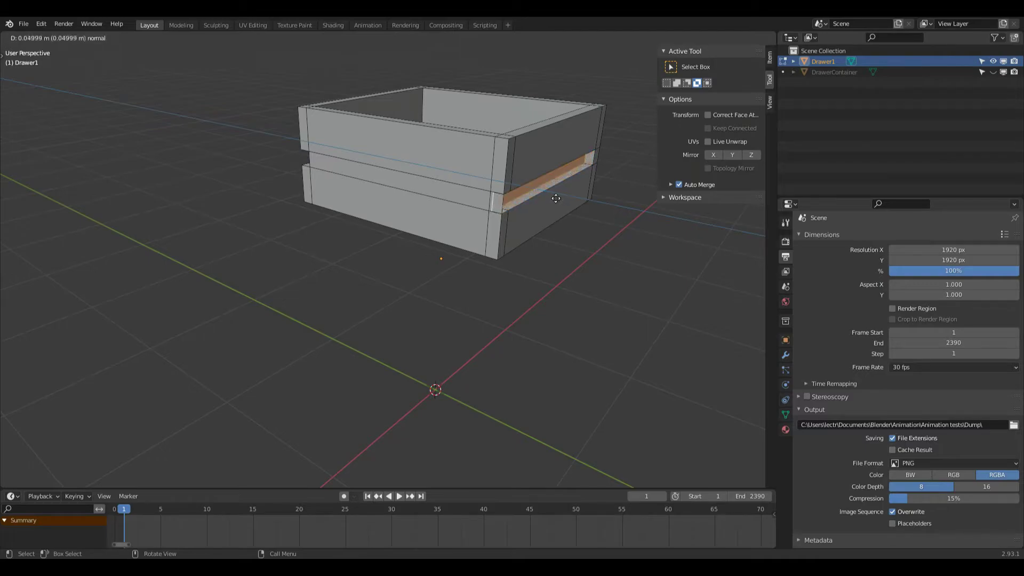
left_click(556, 197)
Move the second groove's extruded vertices inward along Y to merge them with the adjacent loop-cut vertices.
key("1")
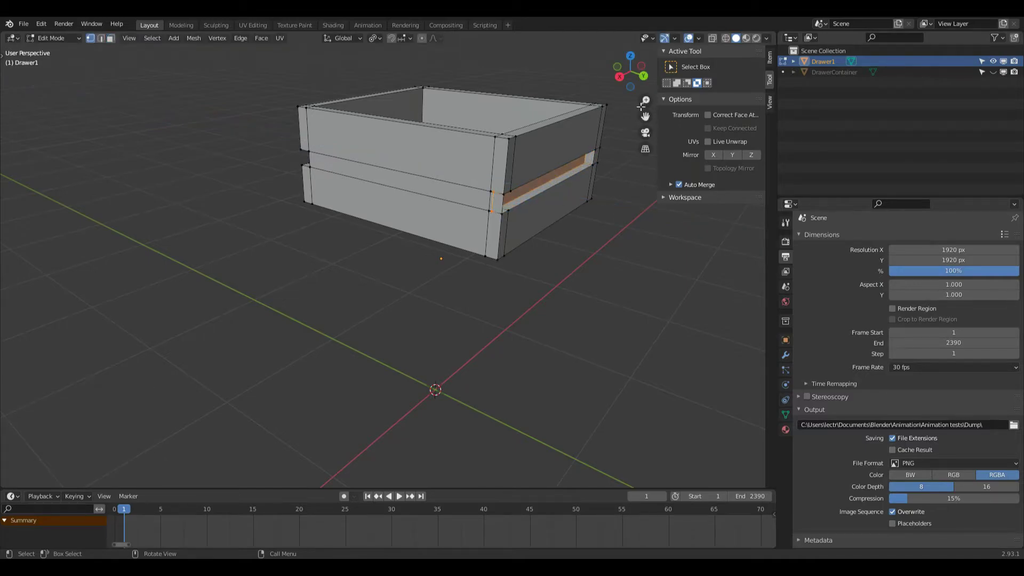
left_click_drag(645, 102, 645, 69)
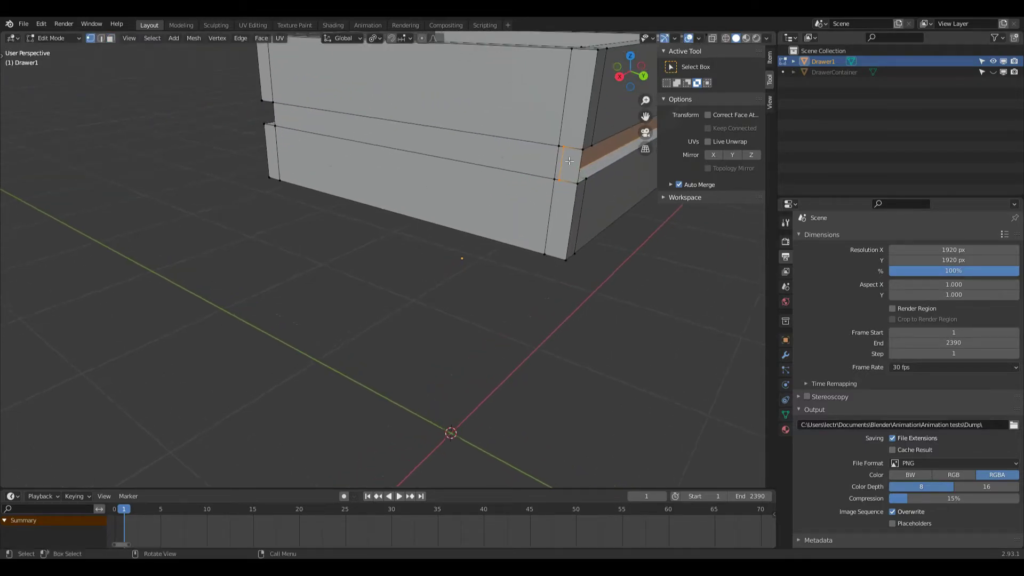
key("g")
key("y")
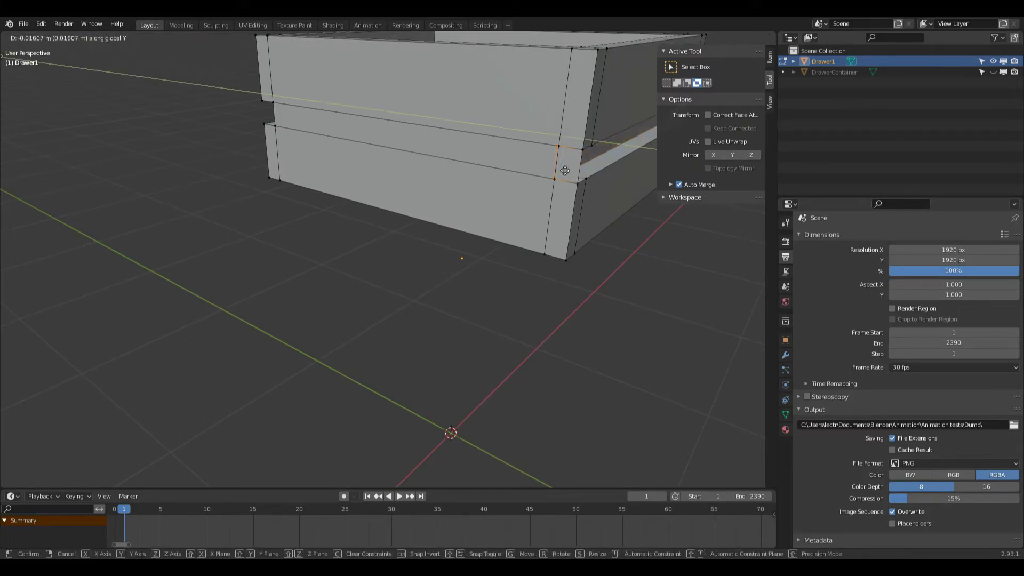
left_click(565, 170)
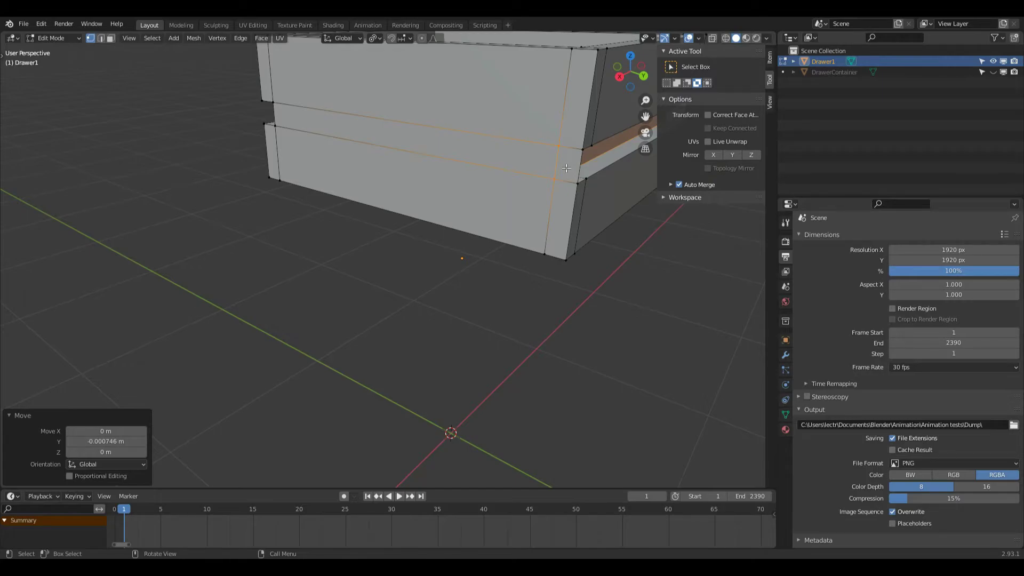
Delete the small face closing the second groove's end at the back of the drawer.
key("3")
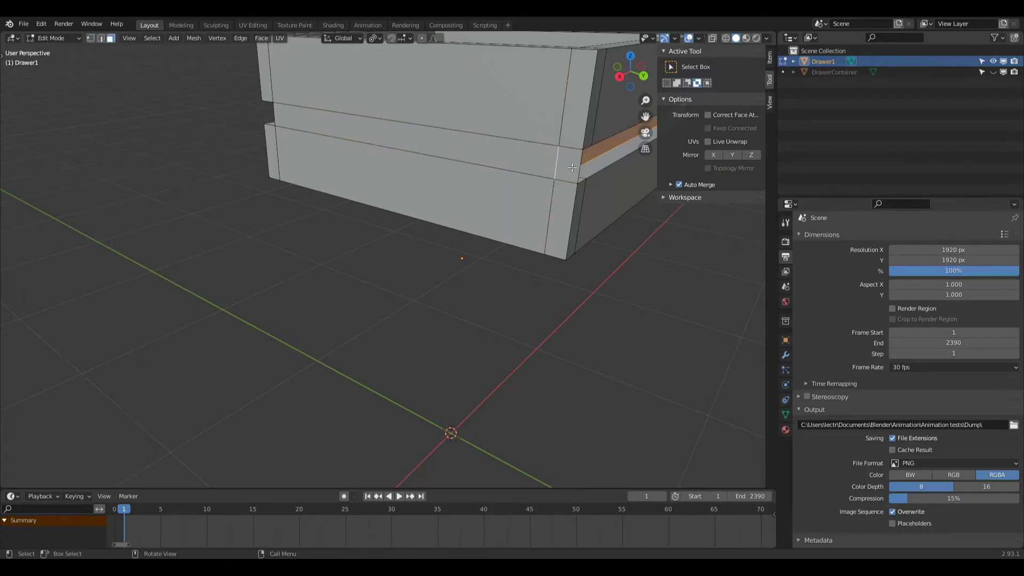
left_click(571, 166)
key("x")
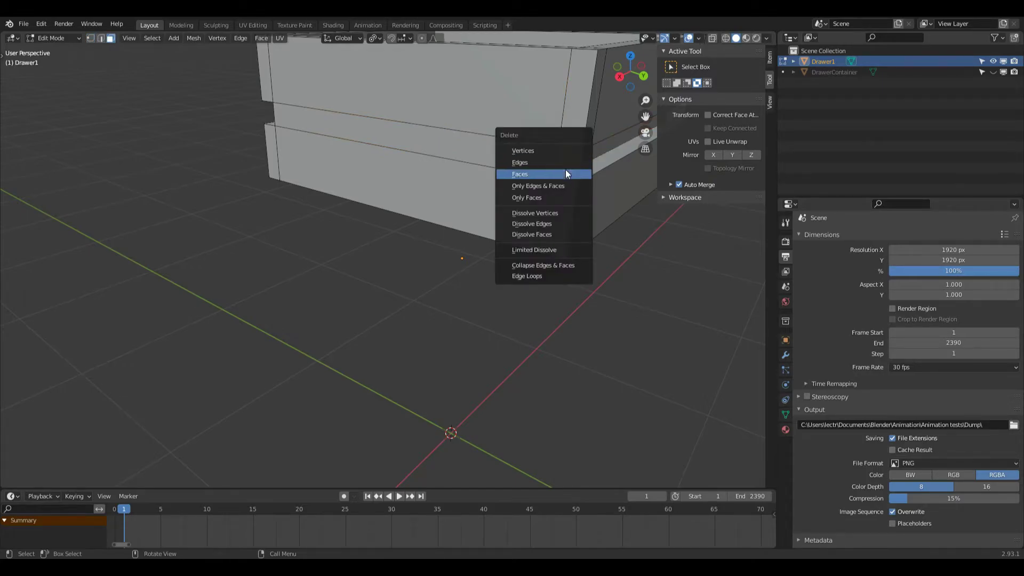
left_click(565, 169)
Add one centered vertical loop cut through the drawer's front face.
middle_click_drag(575, 155, 384, 194)
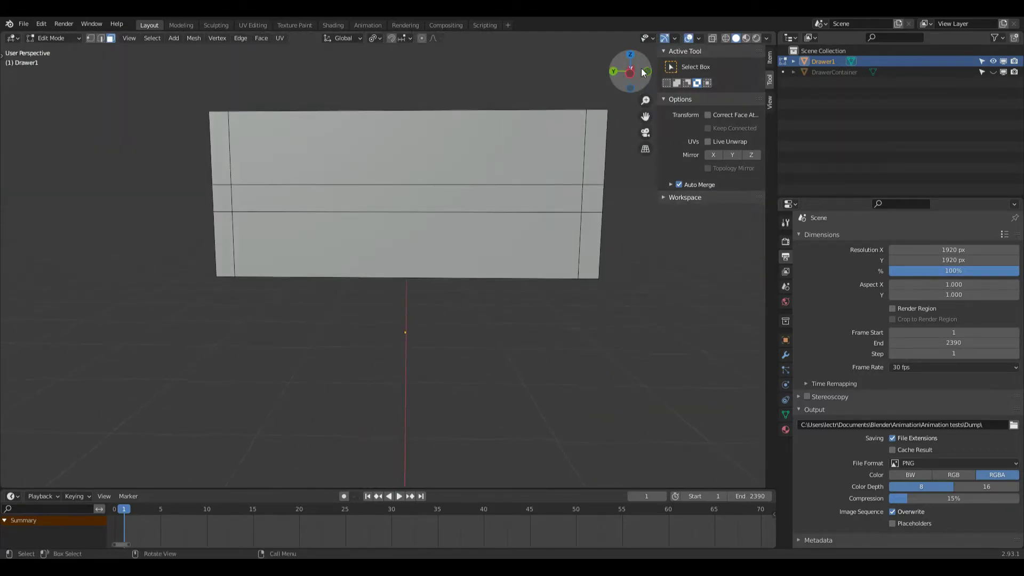
key("ctrl+r")
left_click(401, 192)
right_click(401, 193)
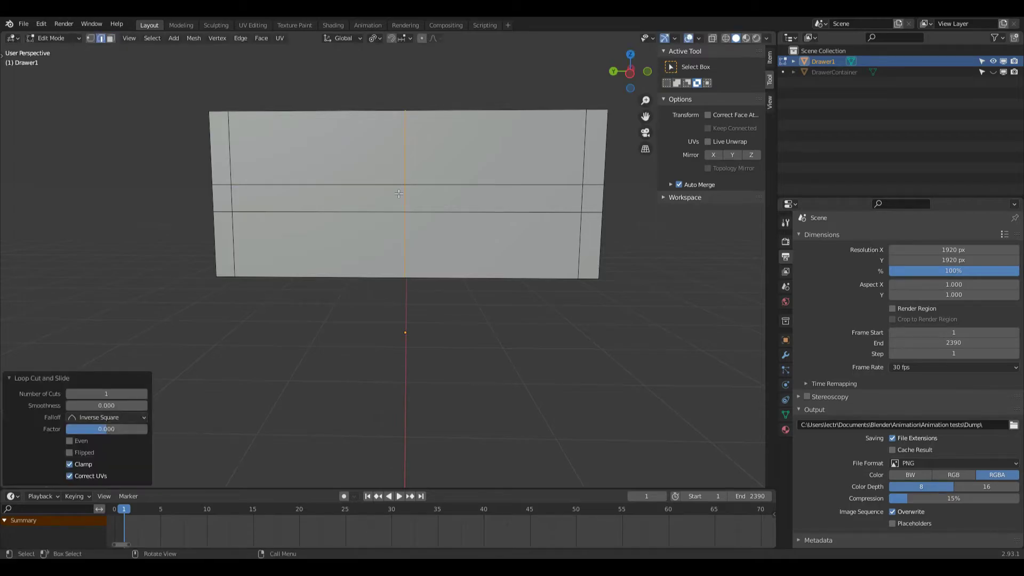
Increase the front's vertical loop cuts to two and extrude the central front face inward about 0.043 m.
left_click(144, 394)
middle_click_drag(507, 232, 370, 246)
key("3")
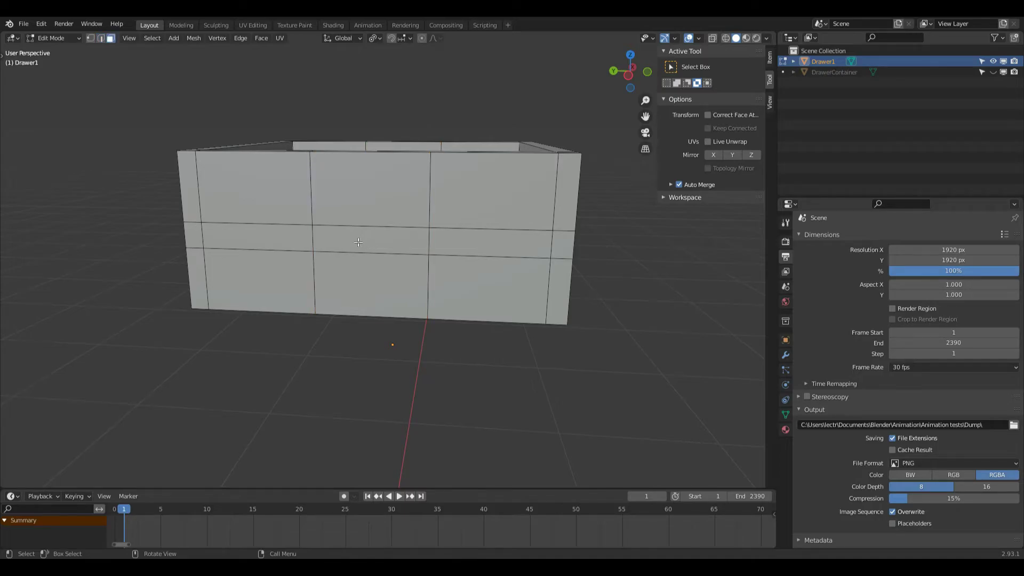
left_click(385, 230)
middle_click_drag(473, 168, 452, 138)
key("e")
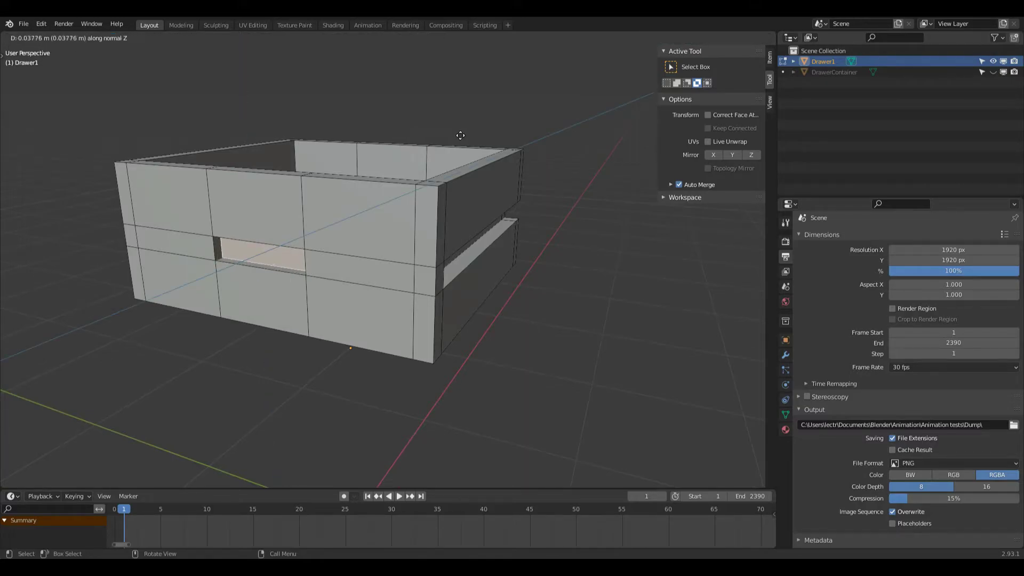
left_click(456, 134)
Using a see-through front view, move the recessed handle face about 0.015 m deeper along X.
middle_click_drag(481, 123, 719, 30)
left_click(713, 38)
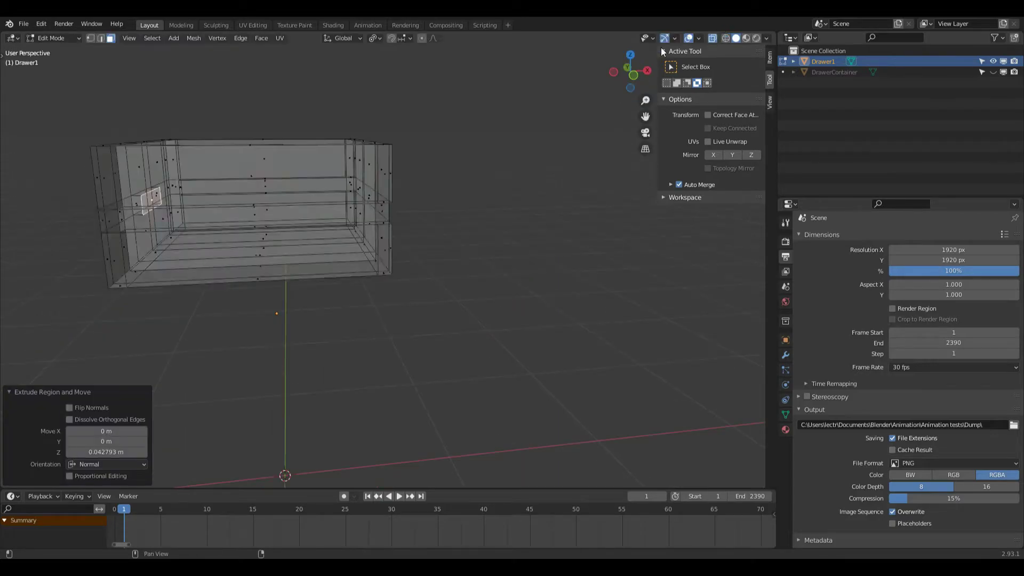
left_click(631, 72)
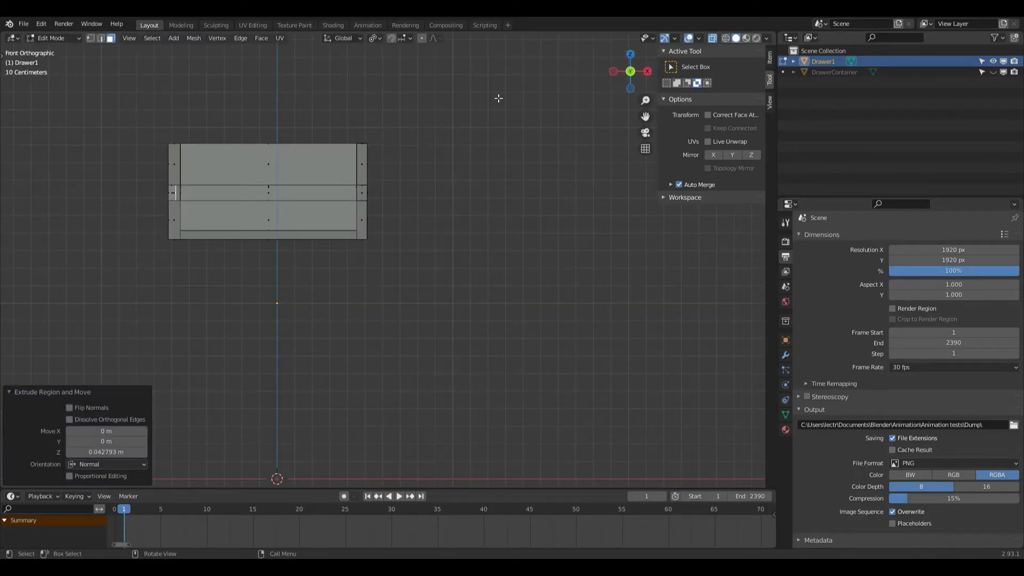
key("g")
key("y")
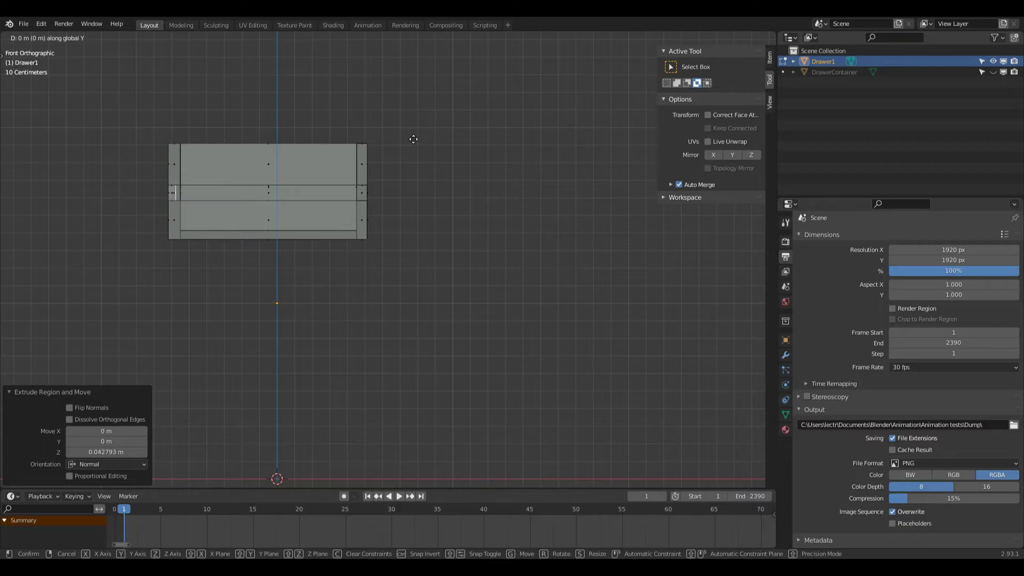
key("x")
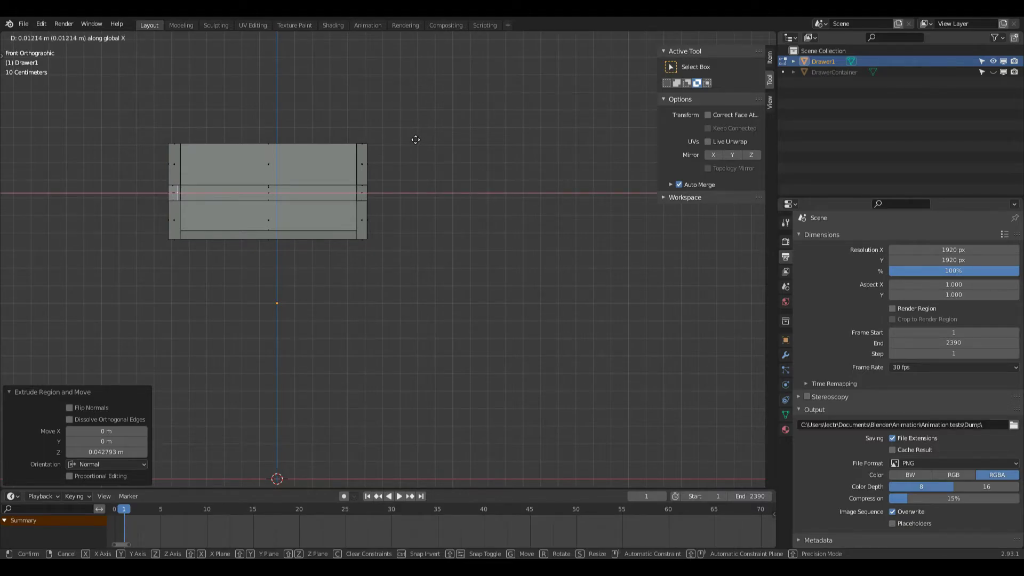
left_click(415, 140)
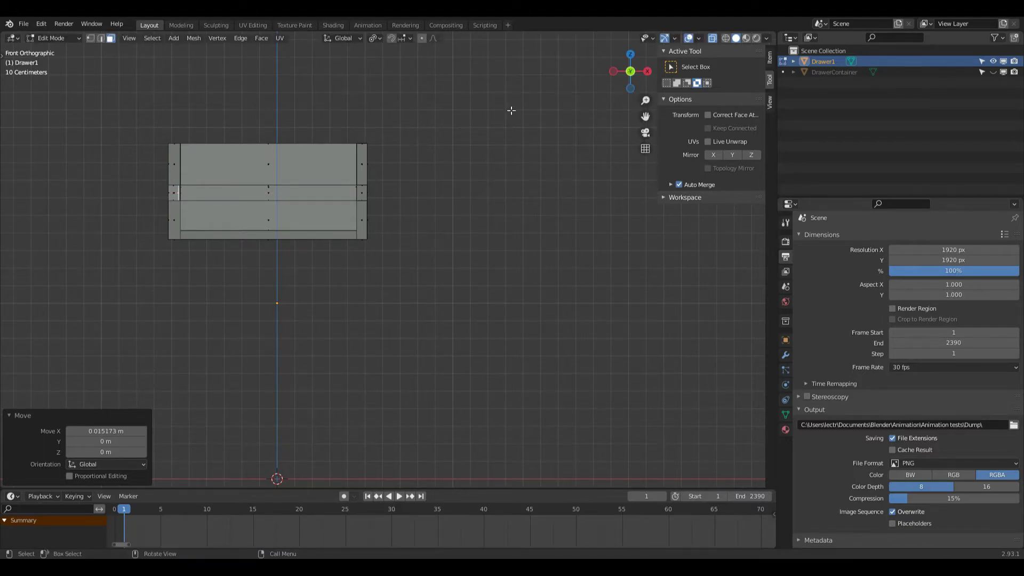
Add one loop cut around the handle recess's inner walls with a slide factor of 0.610.
left_click_drag(620, 73, 646, 69)
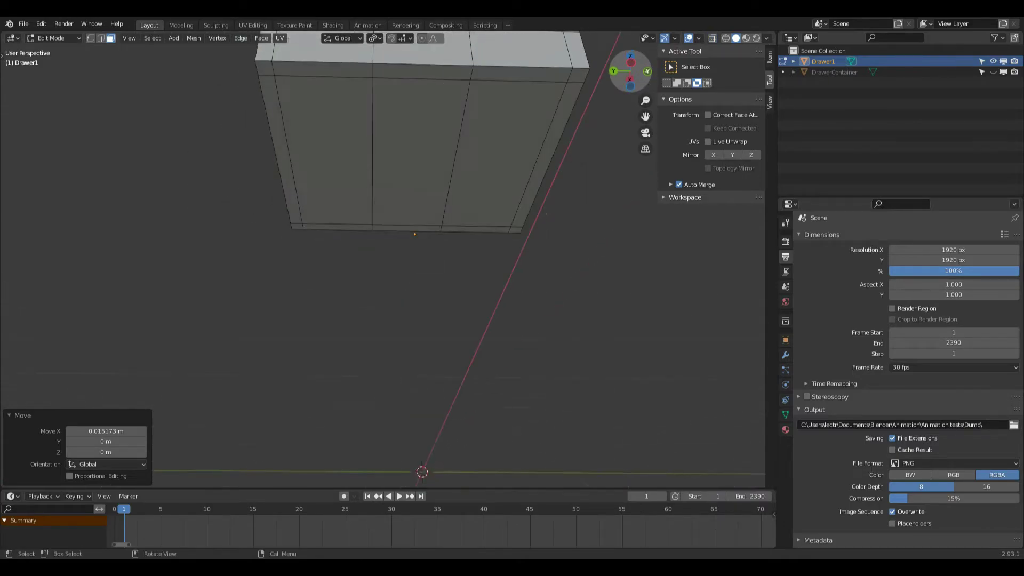
left_click_drag(644, 116, 613, 191)
scroll(407, 95, "up", 1)
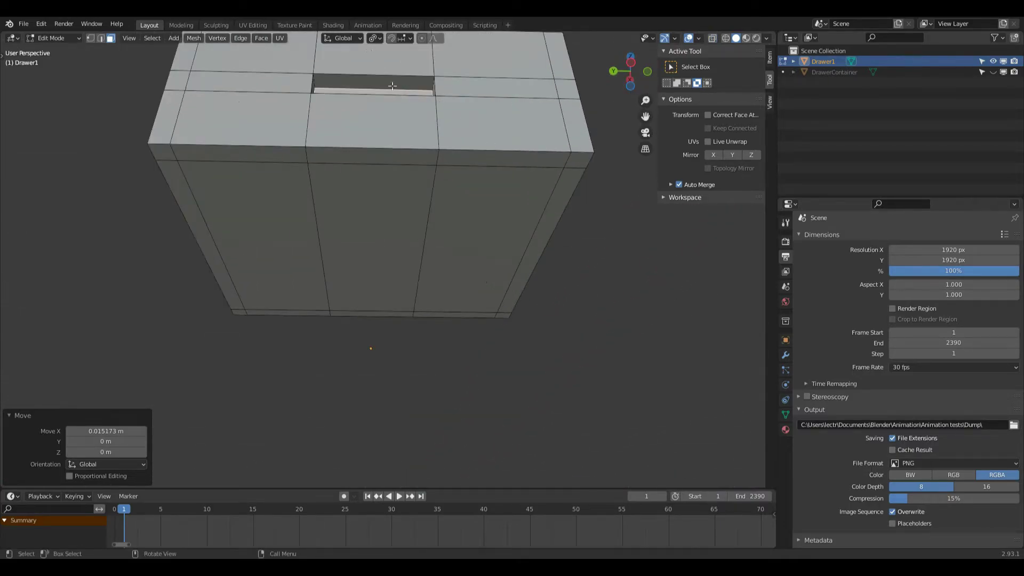
key("ctrl+r")
key("g")
key("g")
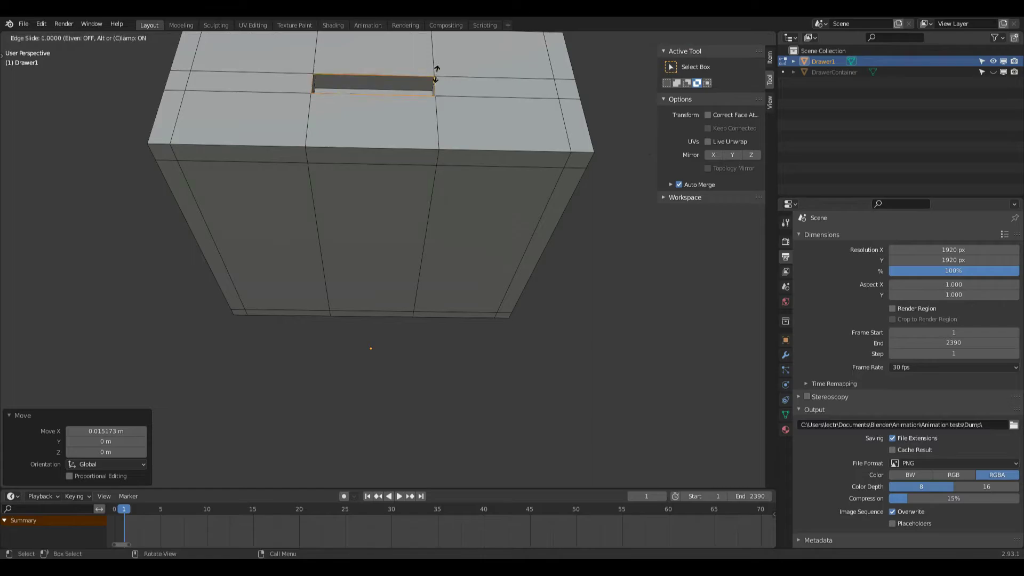
left_click(440, 80)
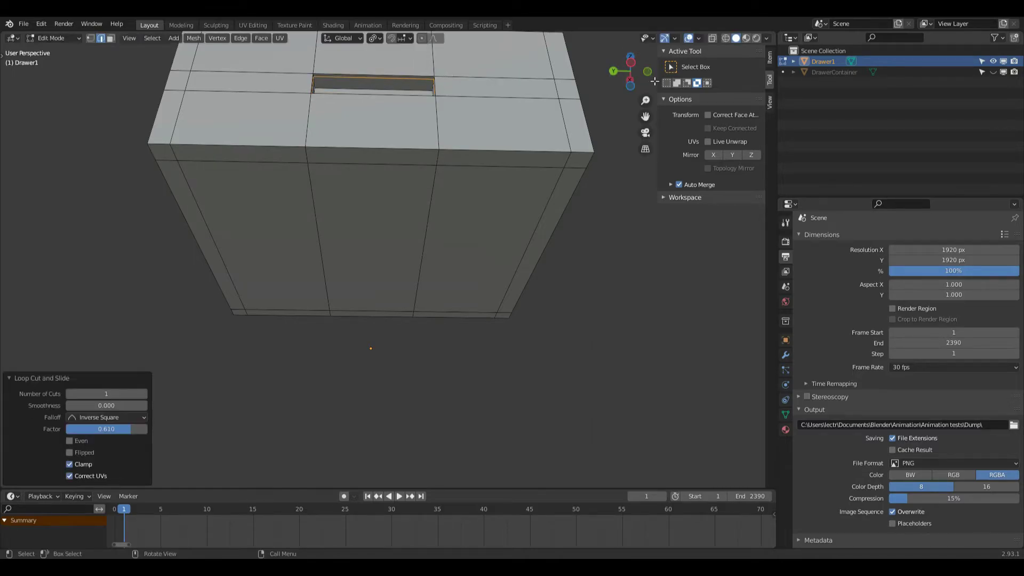
left_click(630, 60)
left_click(712, 40)
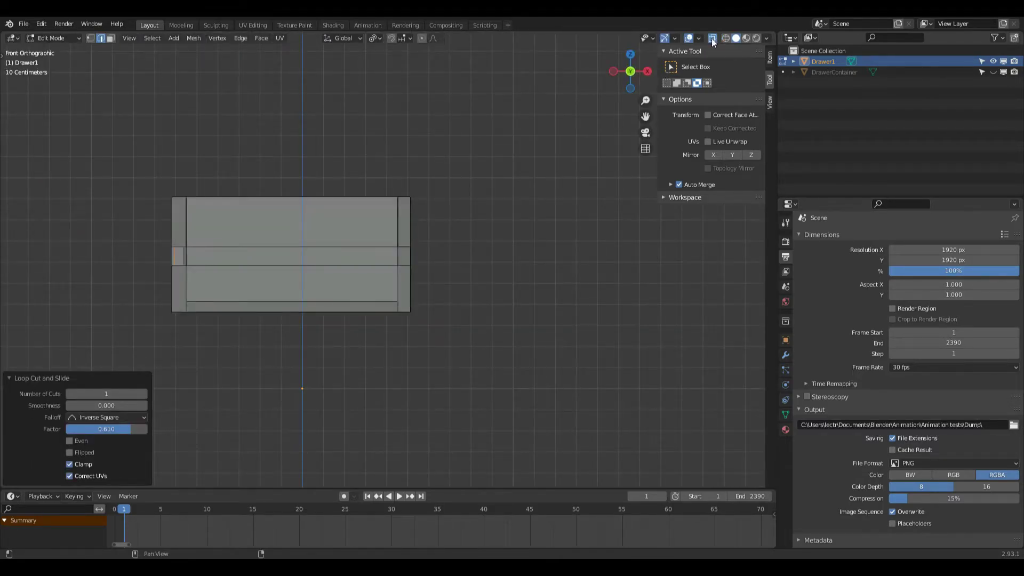
left_click(712, 39)
Add a vertical loop cut through the central front section and slide it to a factor of -0.950.
left_click_drag(626, 80, 747, 45)
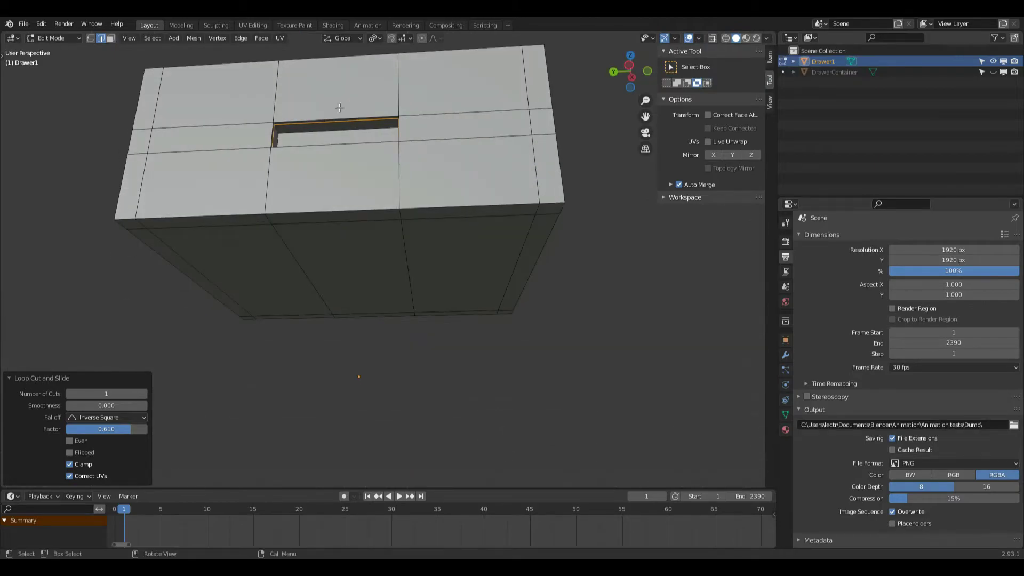
key("ctrl+r")
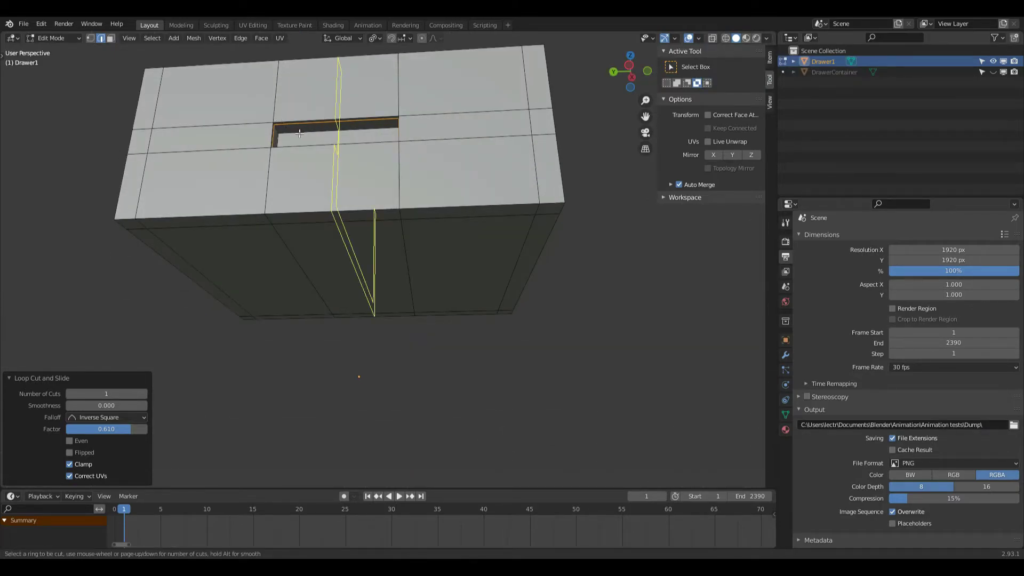
left_click(309, 134)
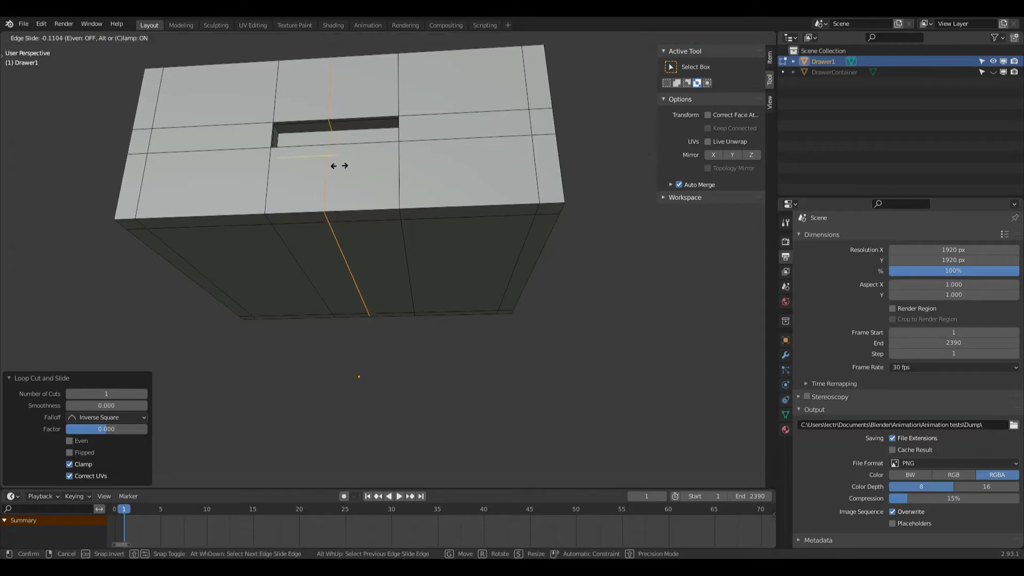
left_click(285, 152)
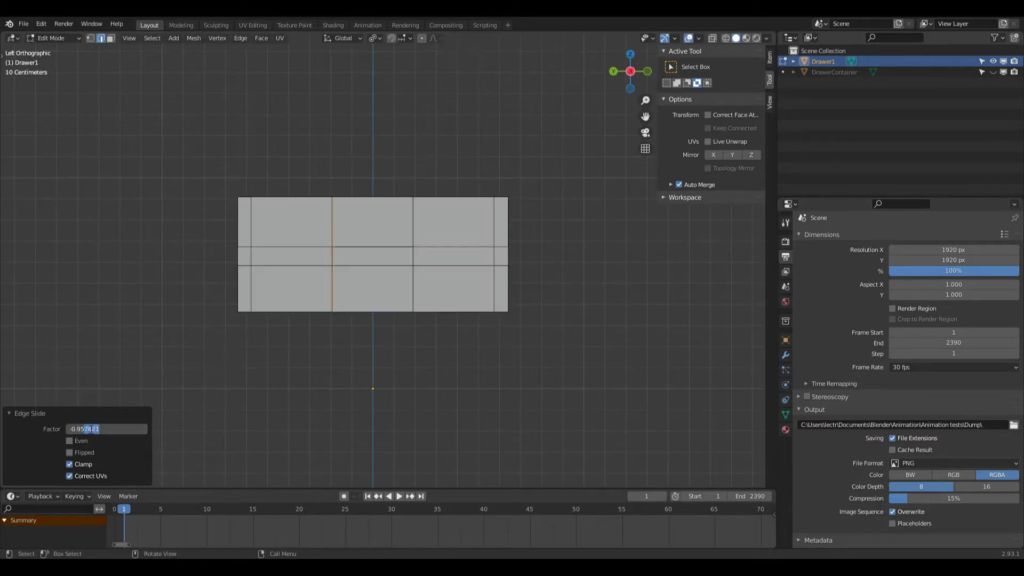
type("0.950")
key("Return")
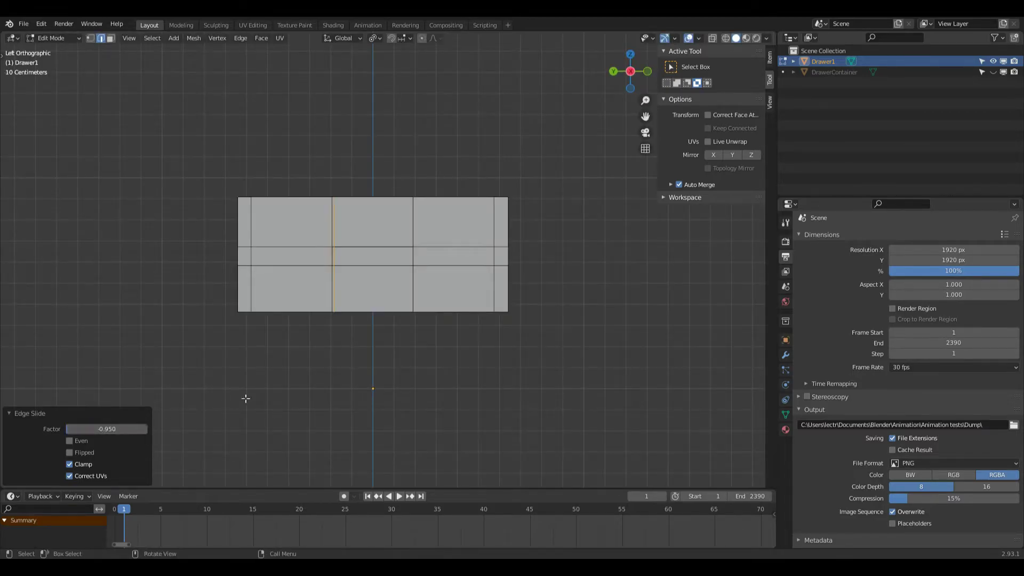
Add a second vertical loop cut in the central front section, close to its opposite edge.
key("ctrl+r")
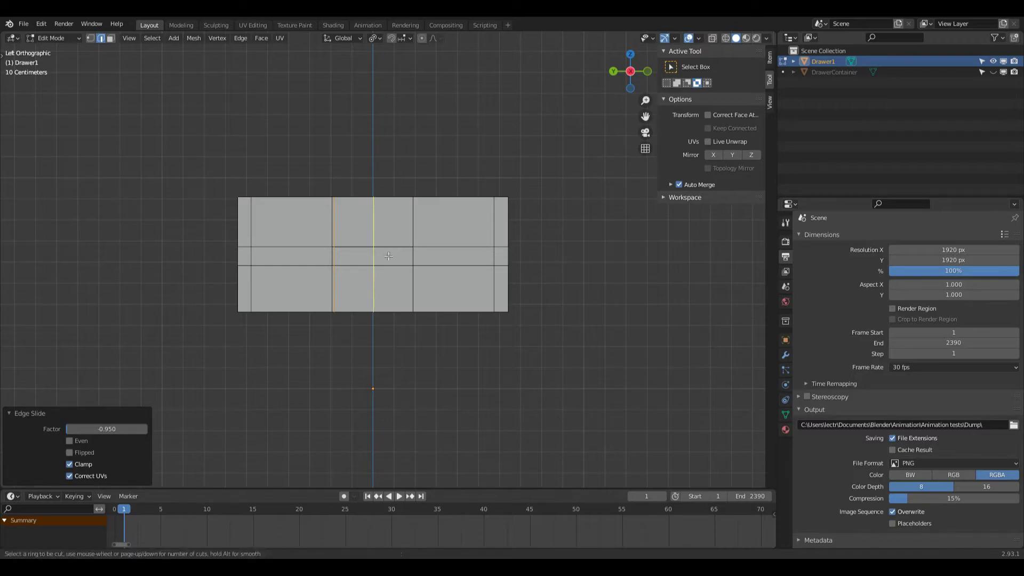
left_click(386, 258)
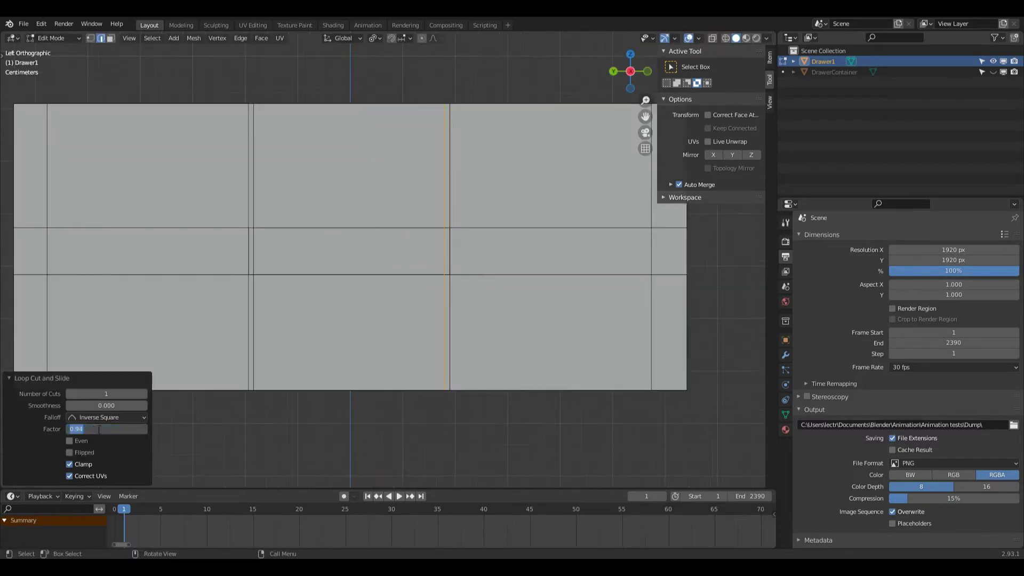
left_click_drag(84, 429, 77, 428)
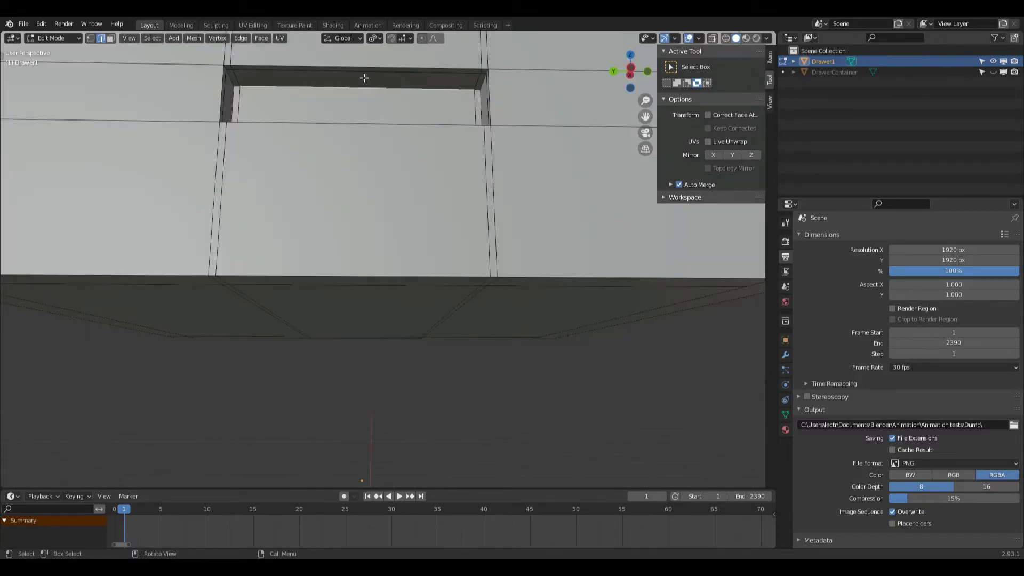
Extrude the upper inner face of the handle recess upward along Z about 0.018 m.
key("3")
left_click(355, 78)
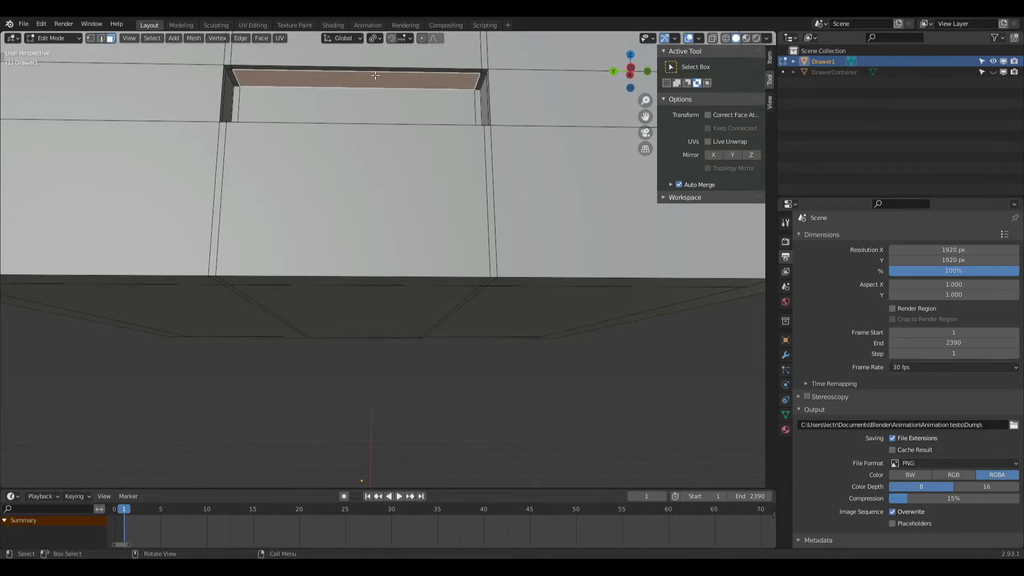
key("g")
key("z")
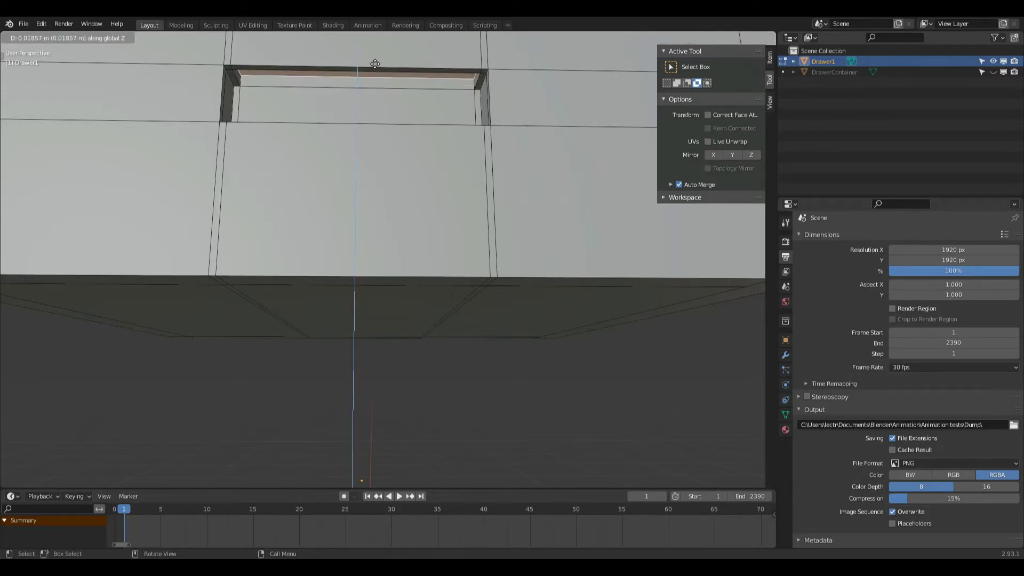
left_click(375, 63)
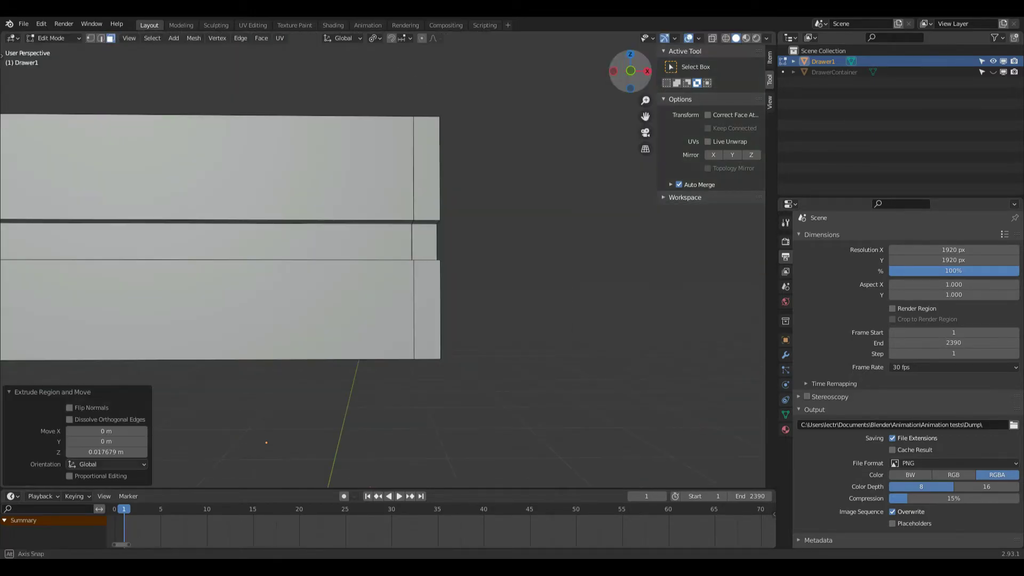
In see-through edge selection, raise one upper edge of the recess's extruded pocket about 0.032 m along Z.
left_click_drag(633, 71, 642, 76)
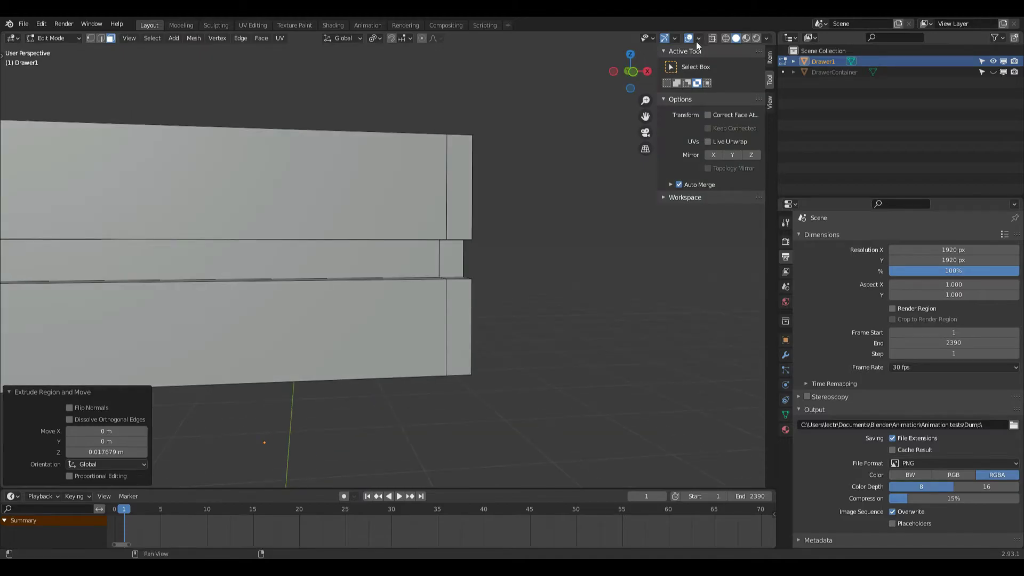
left_click(710, 38)
left_click_drag(646, 117, 2, 156)
key("2")
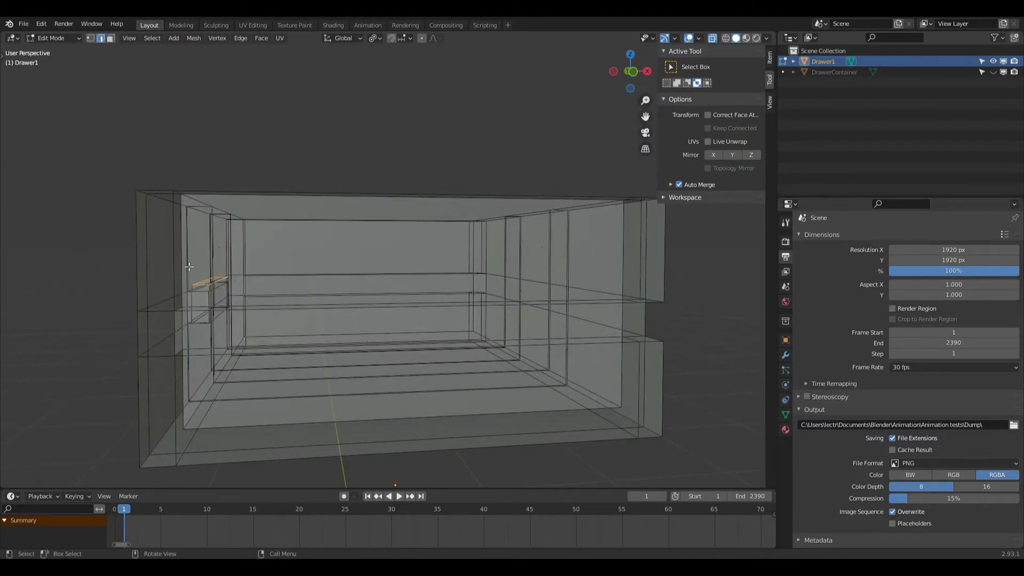
left_click(202, 281)
key("g")
key("z")
left_click(219, 237)
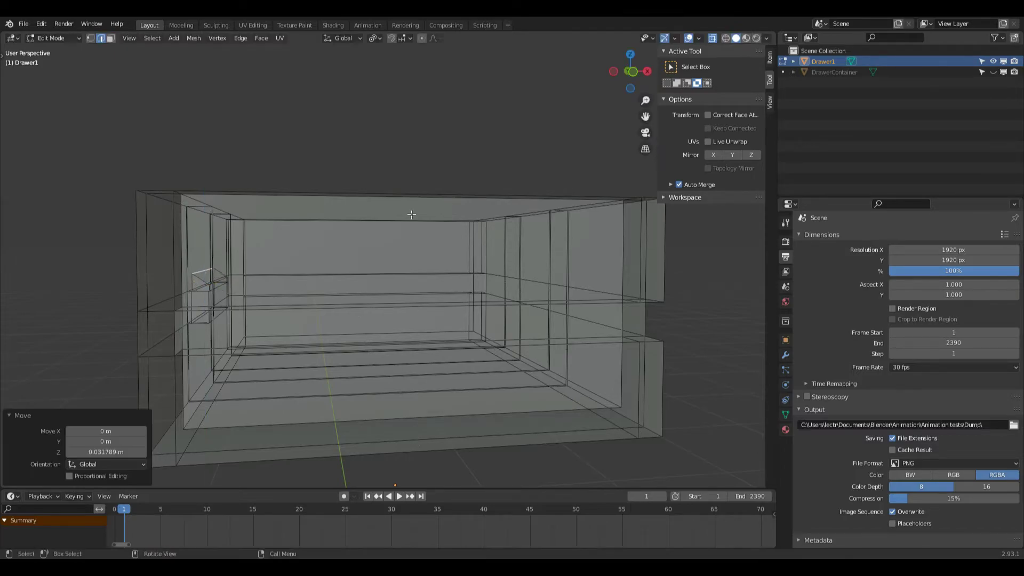
Try to add a centered vertical loop cut through the handle recess.
left_click_drag(635, 86, 519, 94)
key("ctrl+r")
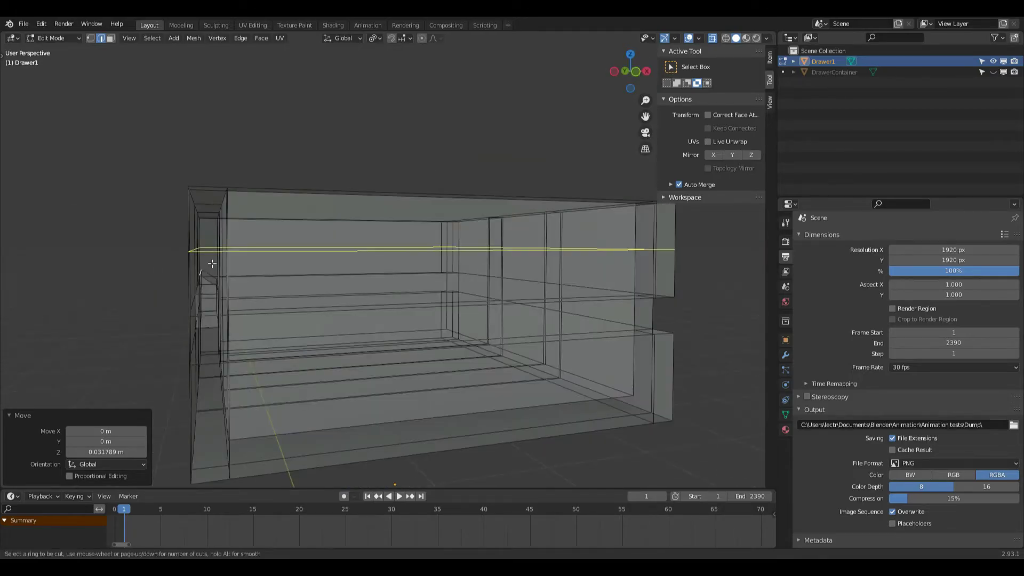
left_click(209, 278)
right_click(211, 273)
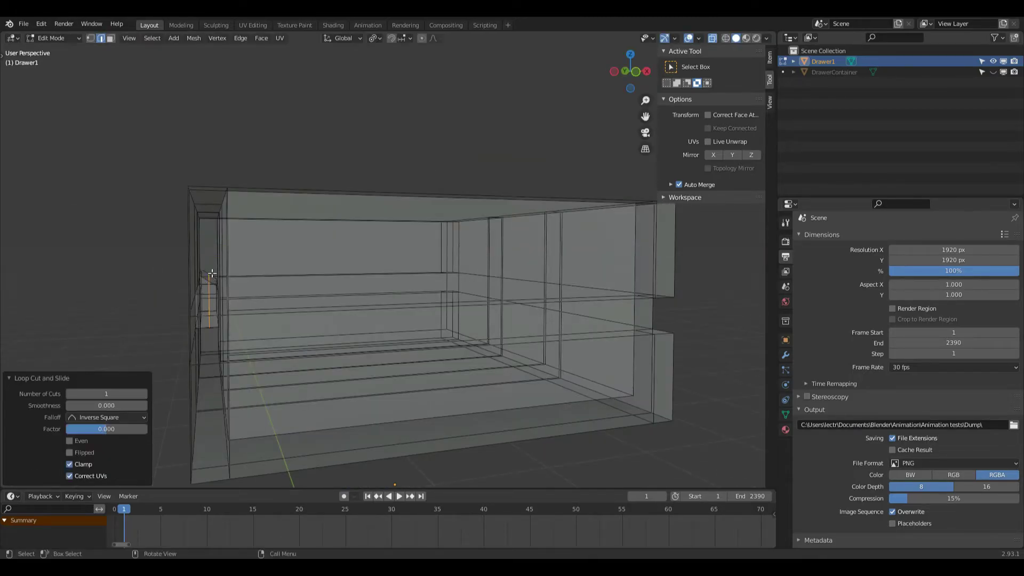
key("ctrl+z")
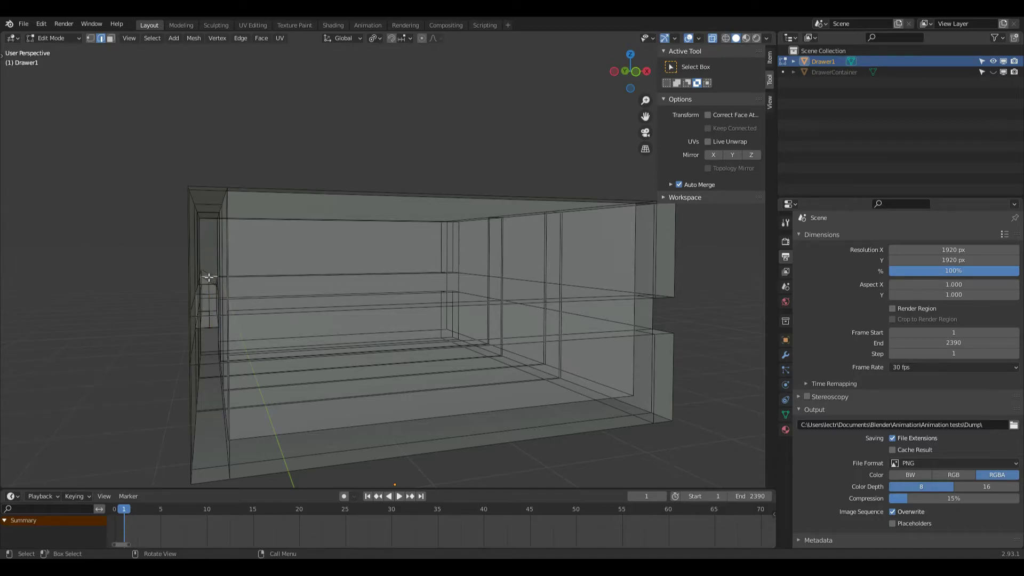
Move the handle pocket's upper geometry upward about 0.01 m along Z and return to Object Mode.
left_click_drag(630, 80, 622, 85)
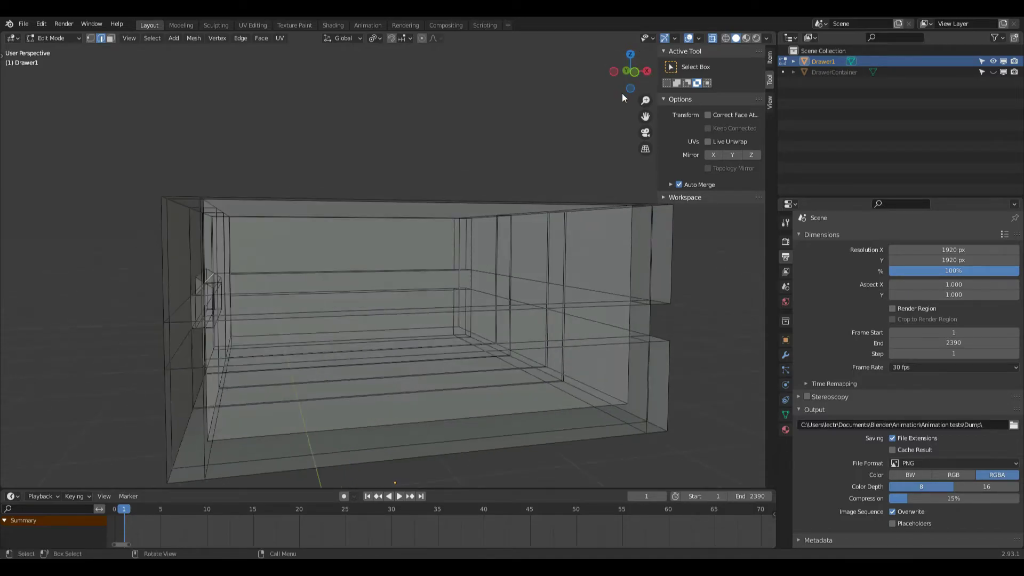
key("g")
key("z")
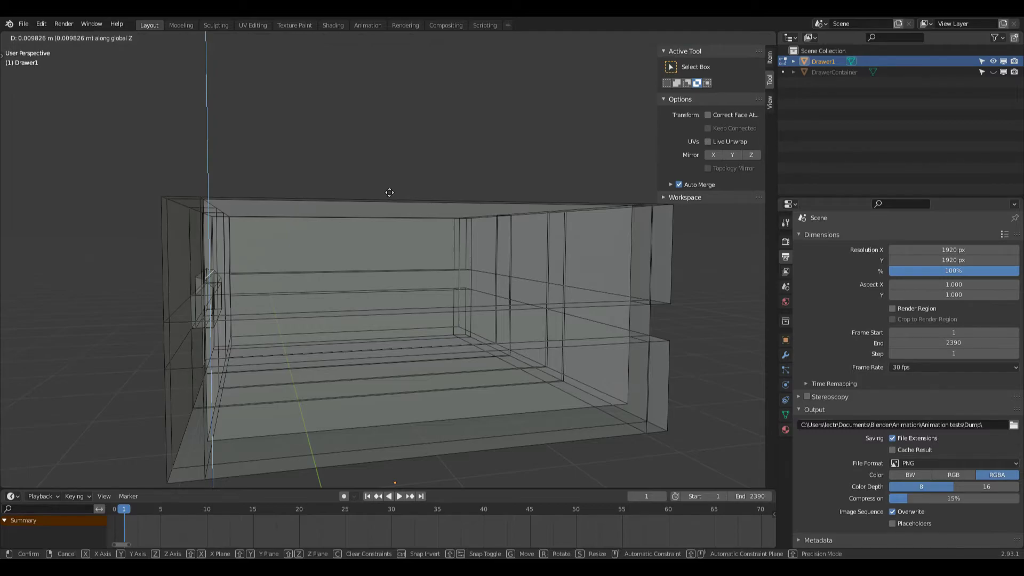
left_click(389, 193)
key("Tab")
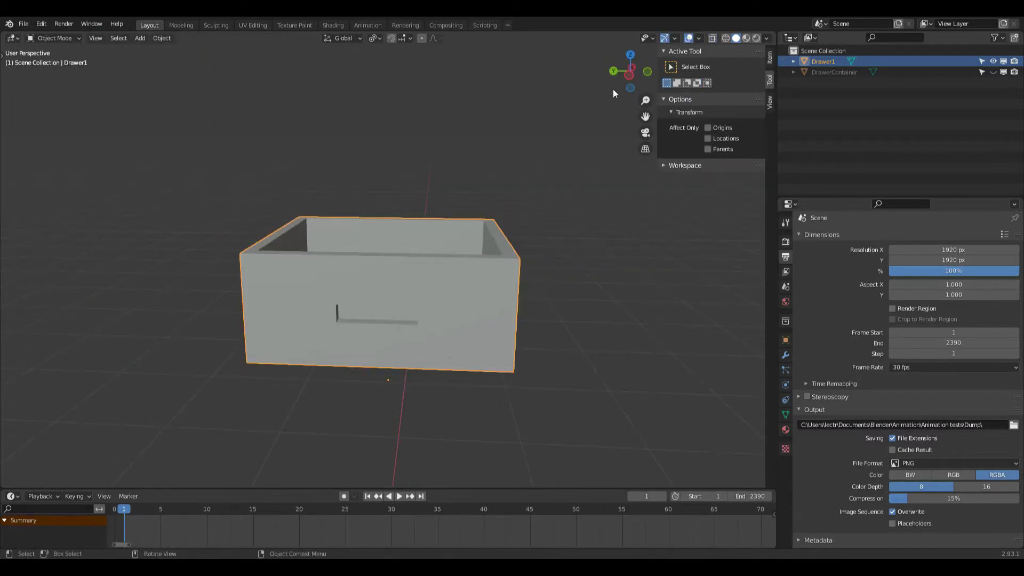
Create a new material for the drawer and set its roughness to 0.150.
left_click_drag(638, 85, 598, 96)
left_click(400, 273)
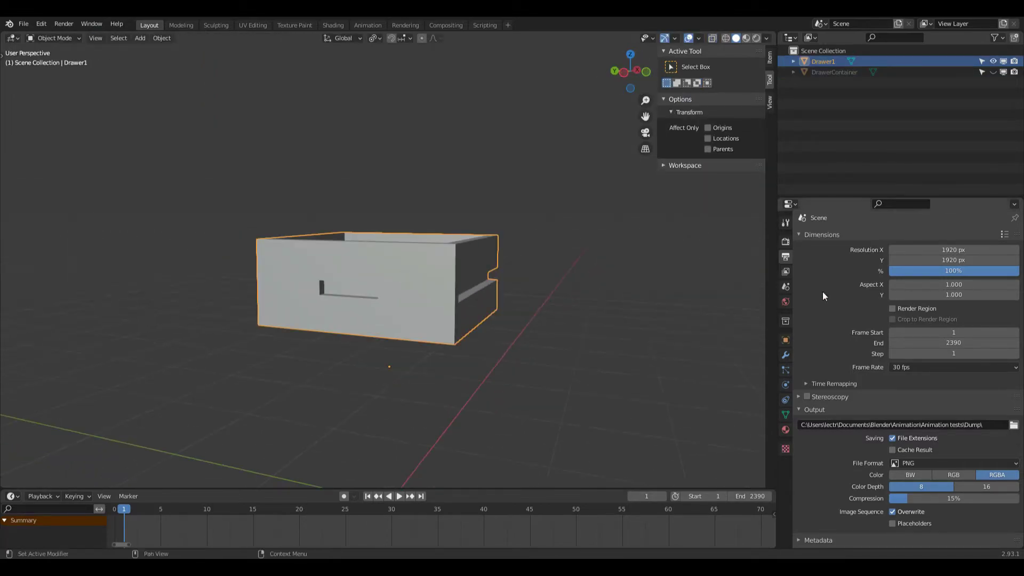
left_click(786, 430)
left_click(846, 274)
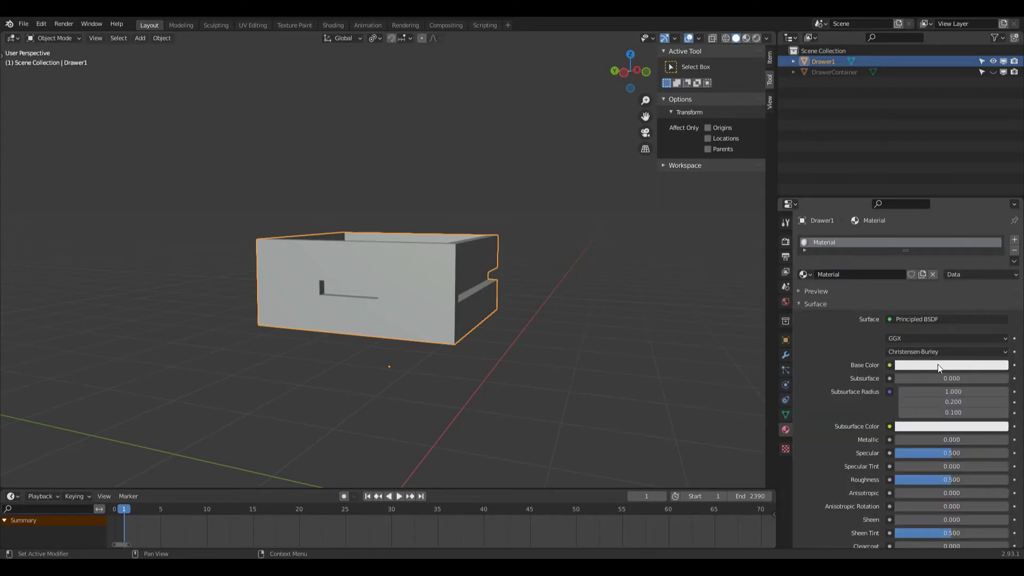
scroll(937, 363, "down", 3)
left_click_drag(951, 416, 895, 416)
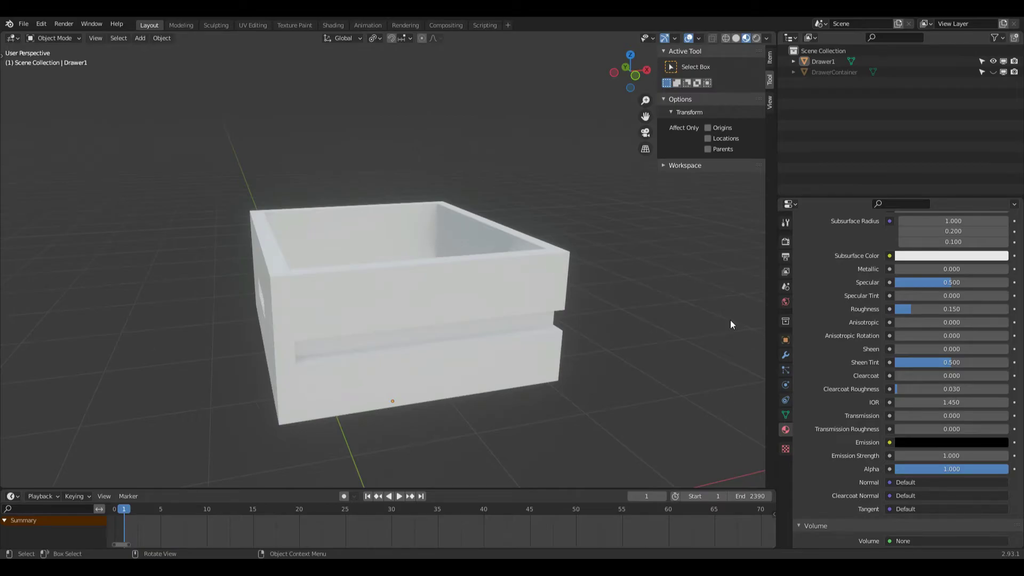
Name the material FRONT OF DRAWER and add a second material, OTHER BIT OF DRAWER, with a grey base color of value 0.487.
scroll(1003, 322, "up", 8)
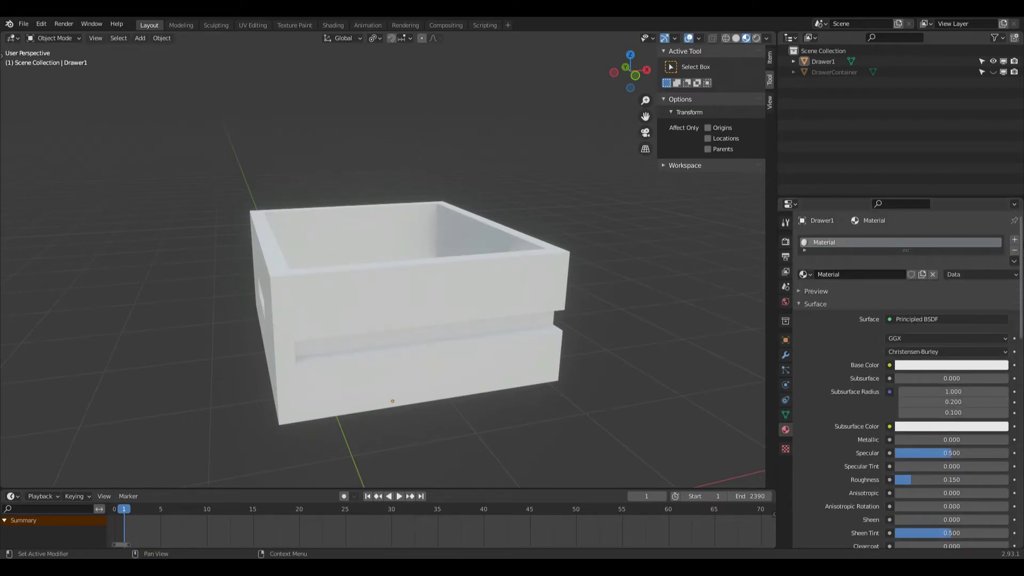
left_click(1014, 239)
left_click(837, 243)
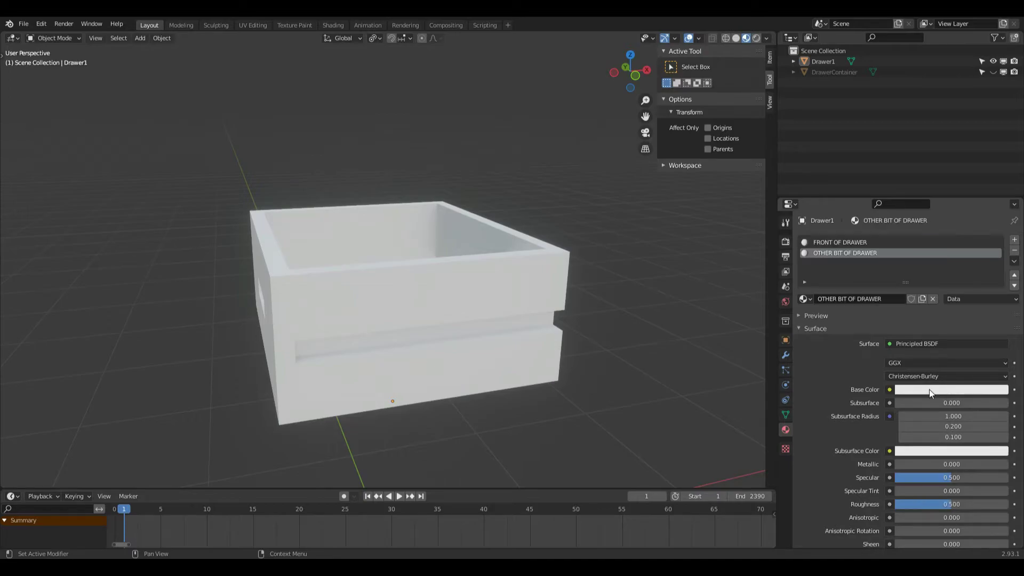
left_click(951, 389)
left_click(1001, 261)
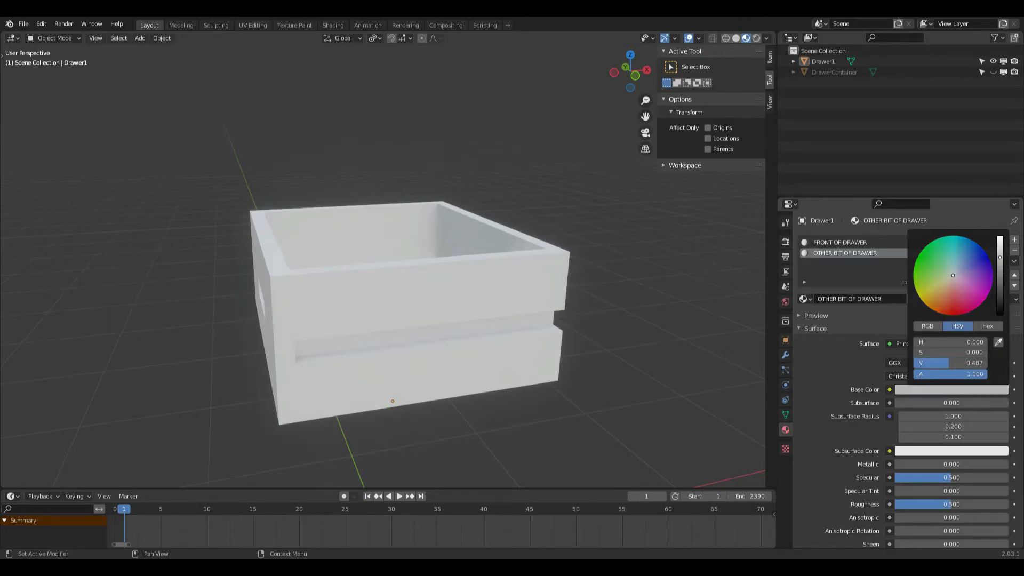
Select the drawer's faces except the handle front panel in Edit Mode and assign OTHER BIT OF DRAWER to them.
key("Tab")
key("3")
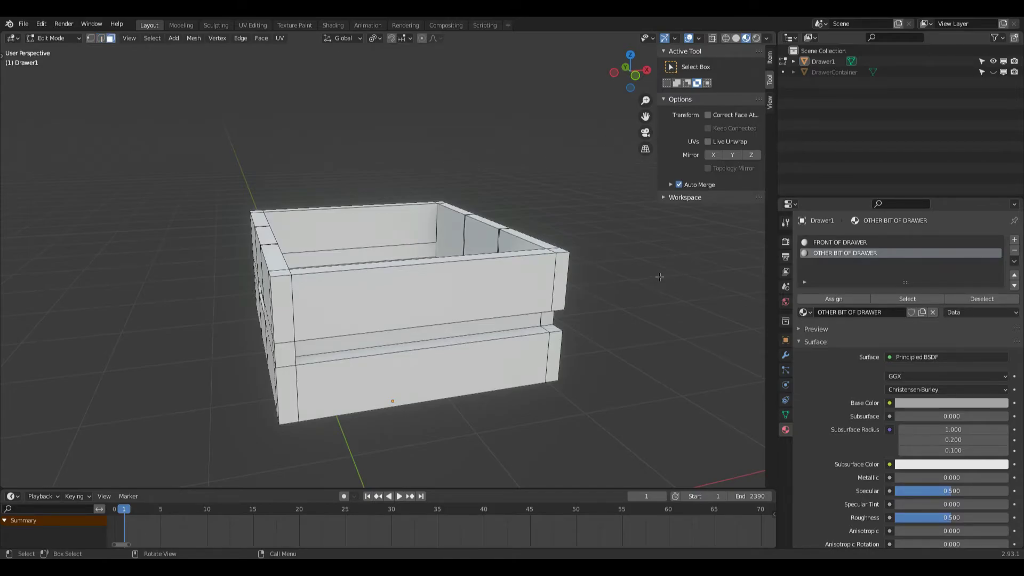
mouse_move(631, 71)
left_mouse_down()
mouse_move(685, 71)
mouse_move(619, 75)
left_mouse_up()
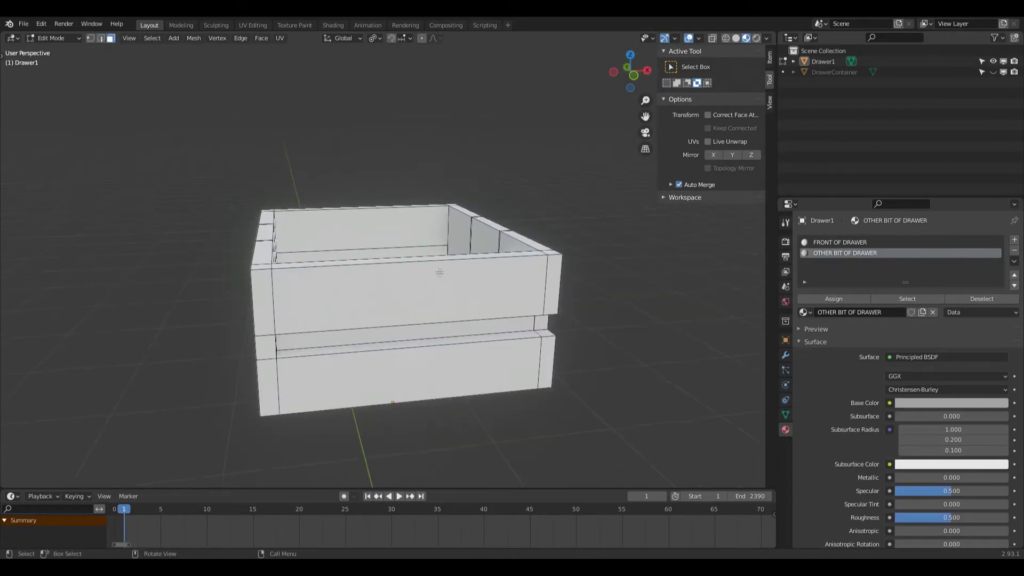
left_click(413, 323, "alt")
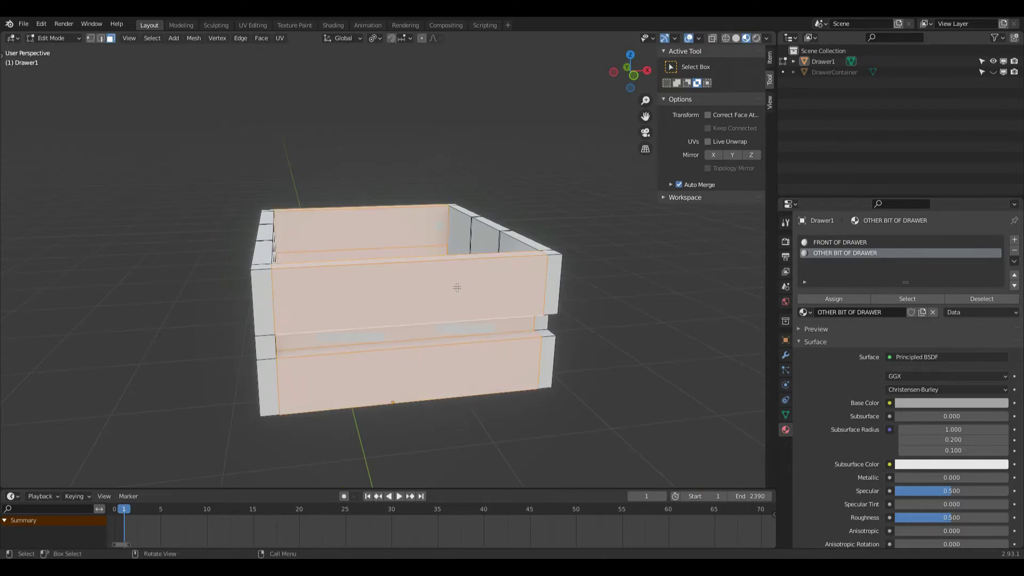
left_click(549, 313, "alt+shift")
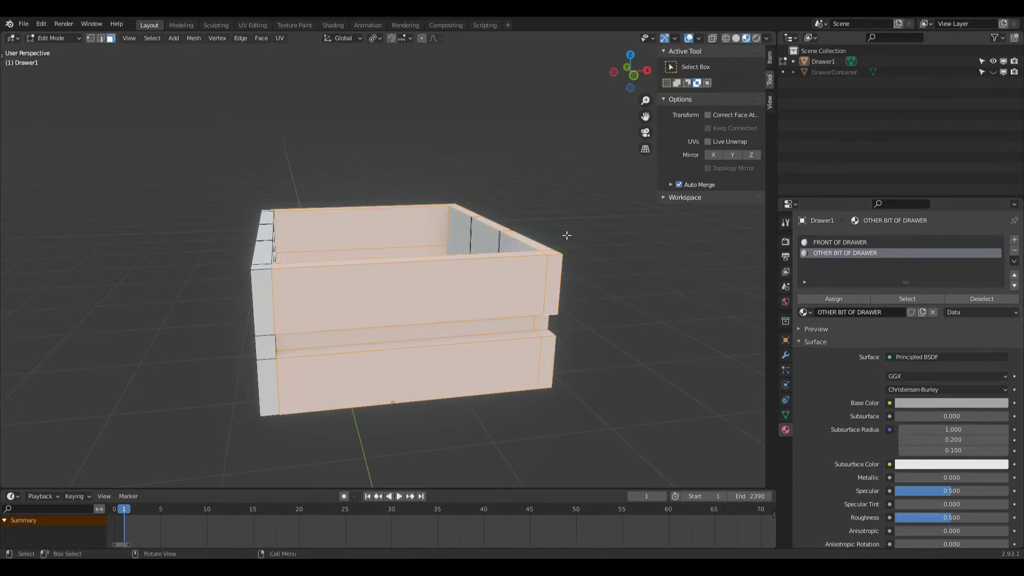
mouse_move(572, 171)
middle_mouse_down()
mouse_move(538, 172)
mouse_move(567, 173)
middle_mouse_up()
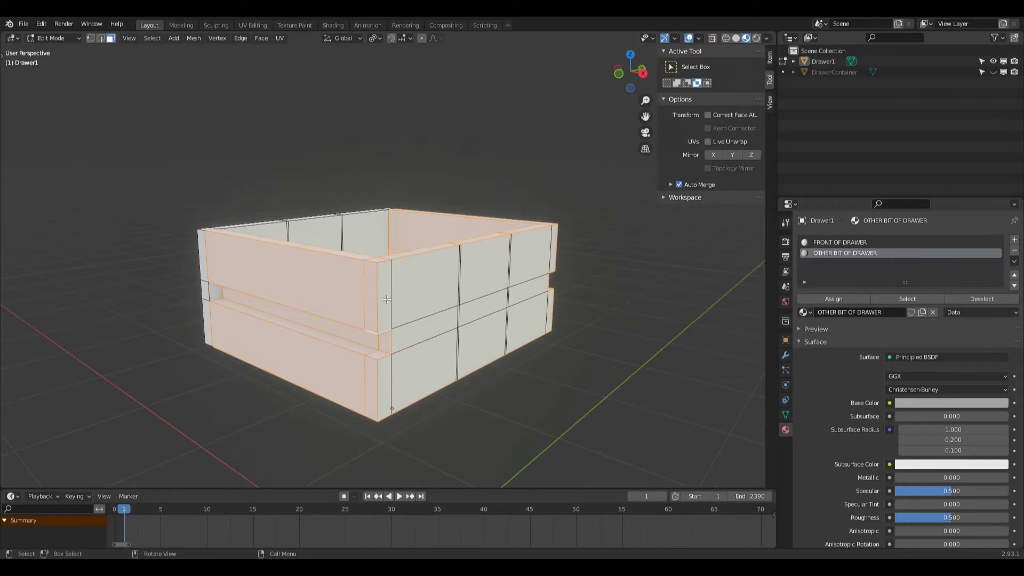
key("b")
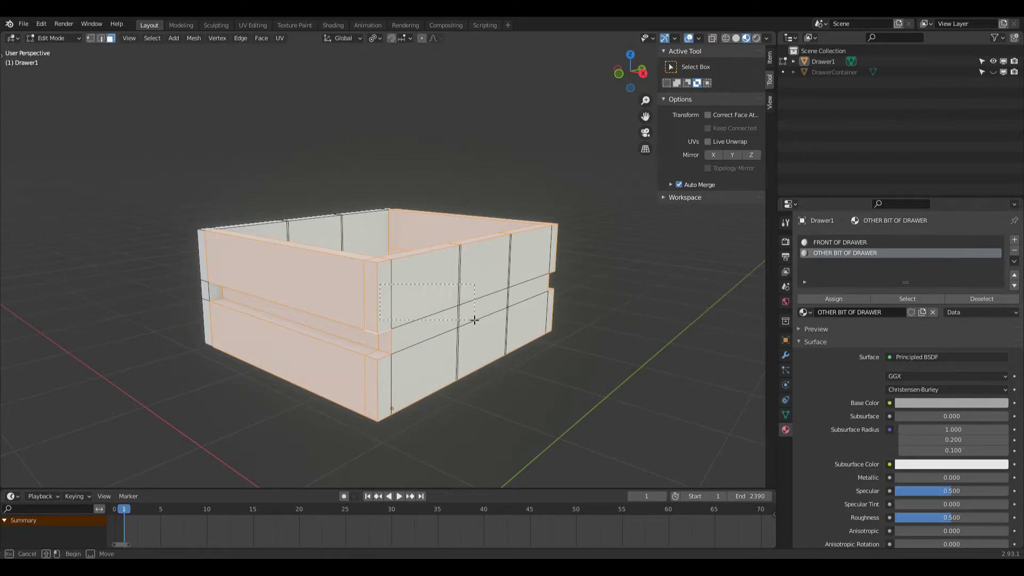
left_click_drag(474, 320, 576, 377)
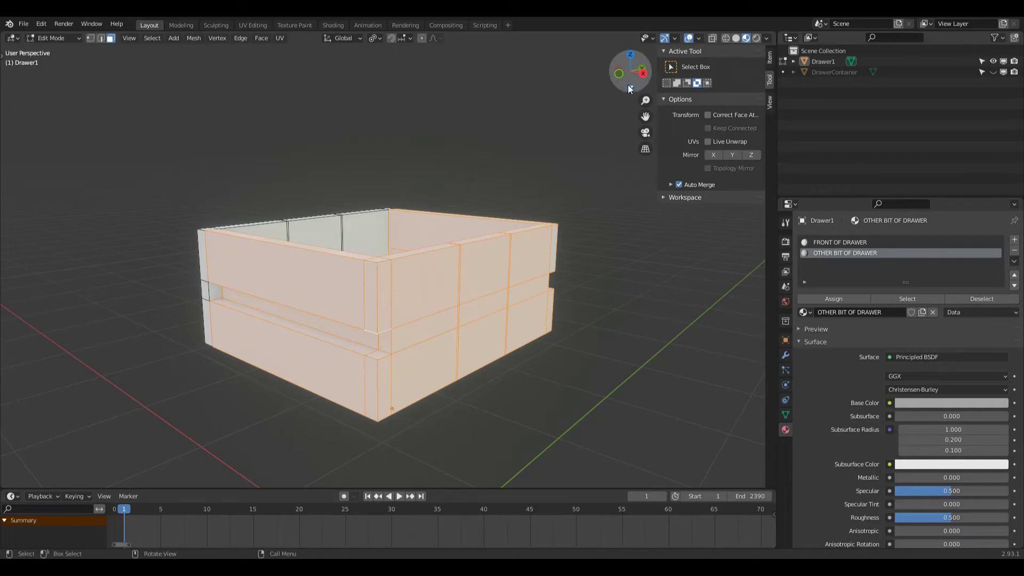
left_click_drag(629, 89, 564, 303)
left_click(567, 295, "shift")
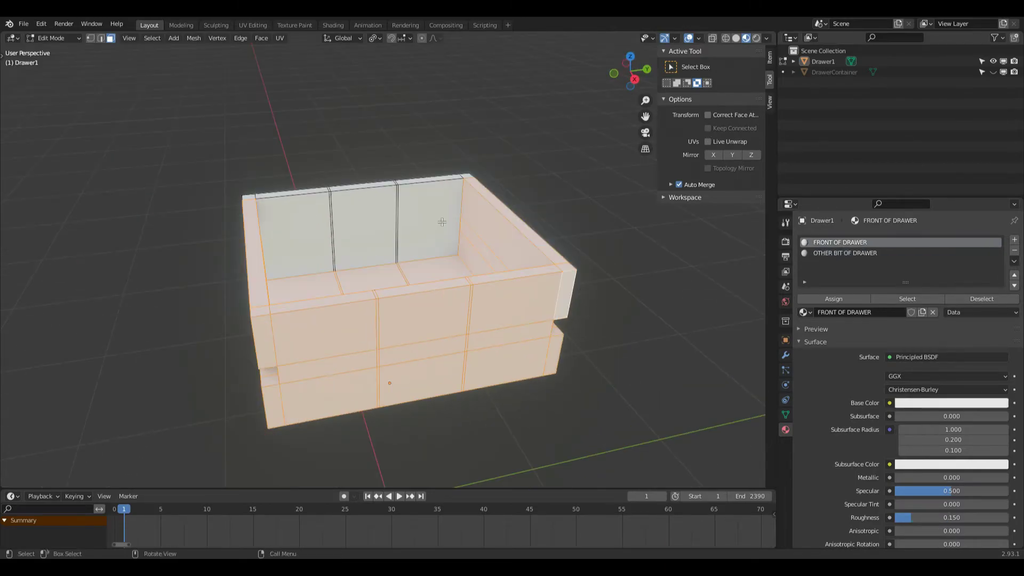
left_click_drag(287, 209, 435, 236, "shift")
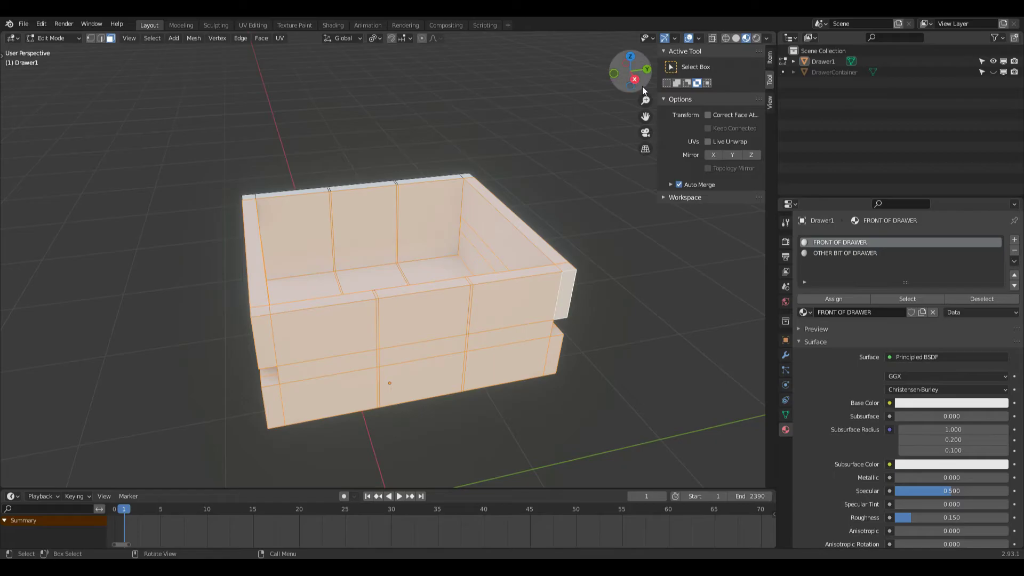
left_click_drag(631, 82, 495, 225)
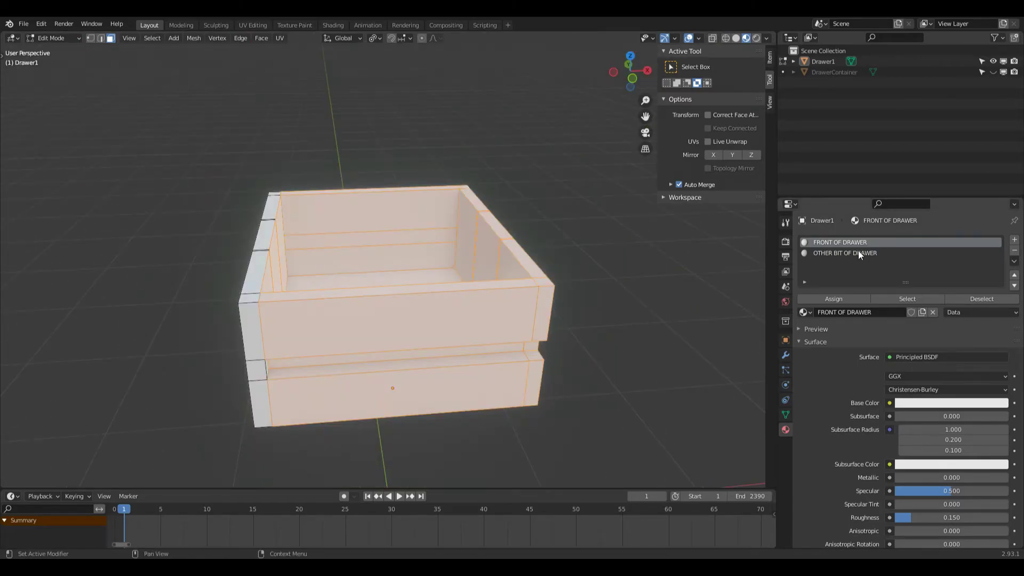
left_click(857, 254)
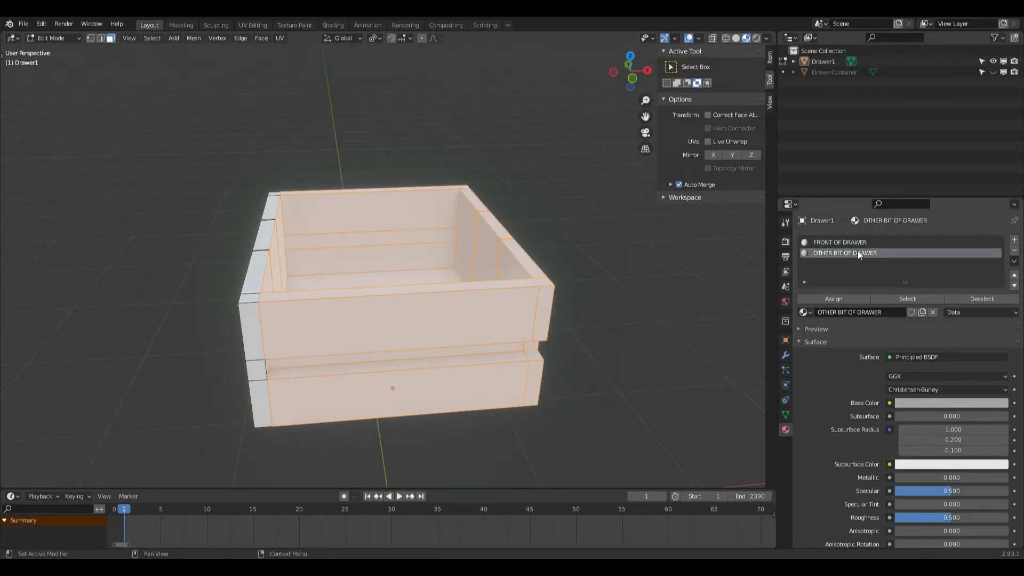
left_click(838, 295)
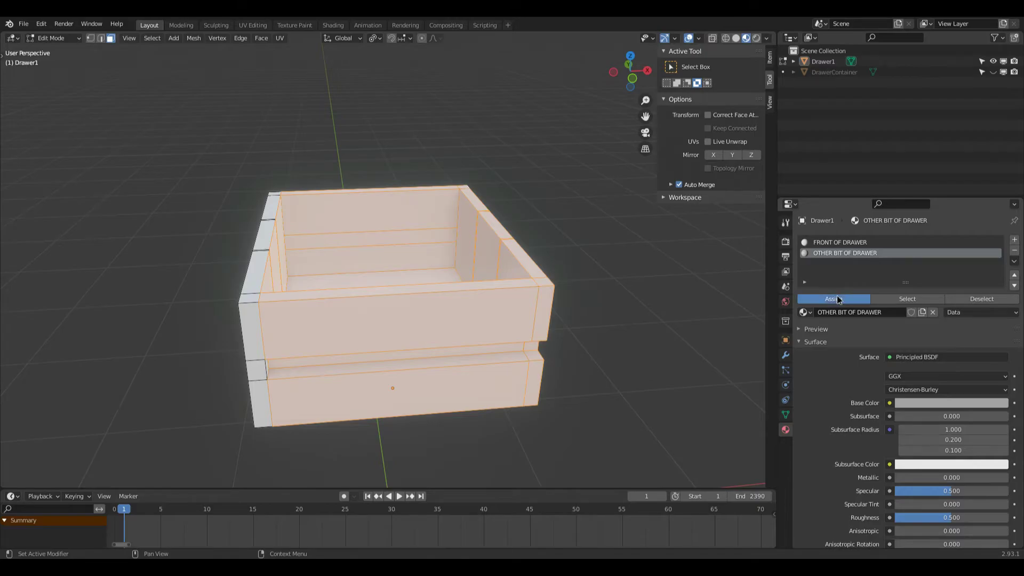
key("Tab")
Assign FRONT OF DRAWER to the front panel's inner faces and the rim faces above them.
left_click_drag(625, 77, 472, 124)
key("Tab")
left_click(368, 161)
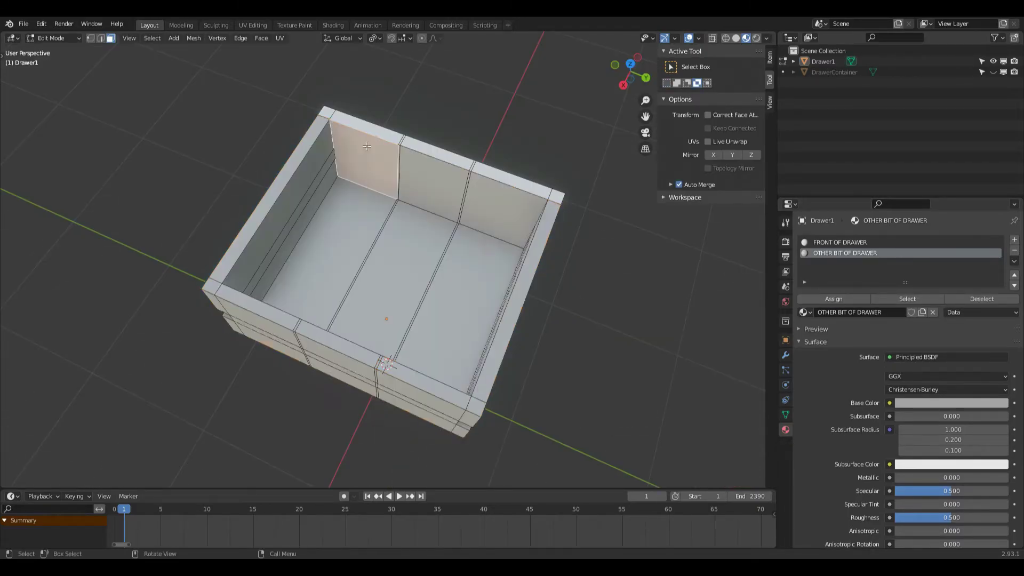
left_click_drag(362, 144, 488, 181)
left_click(821, 244)
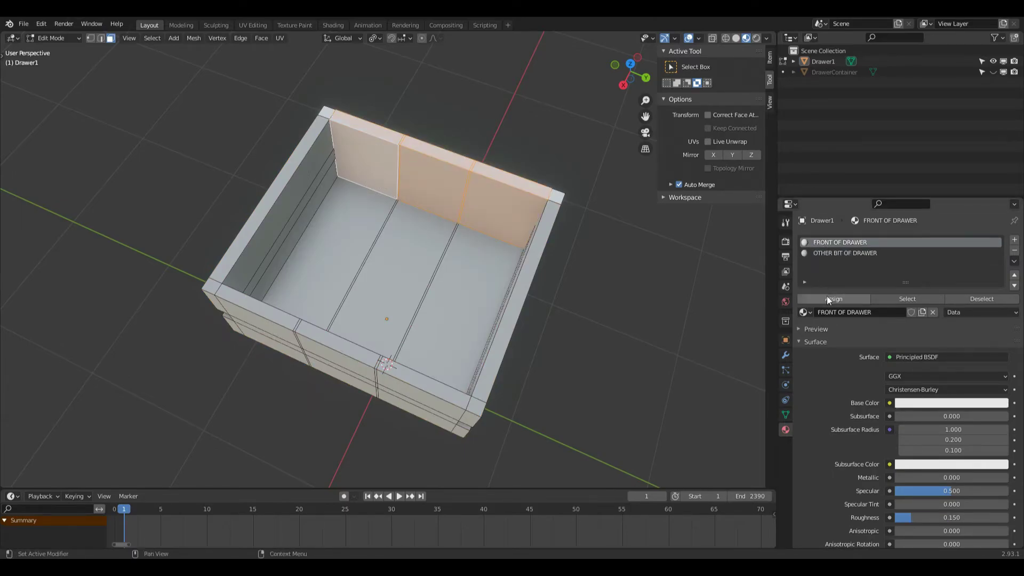
left_click(827, 297)
key("Tab")
With Auto Merge off, add a horizontal loop cut around the inner walls, slid to a factor of -0.312 near the lower side-groove edge.
left_click_drag(631, 78, 470, 107)
key("Tab")
scroll(457, 169, "up", 5)
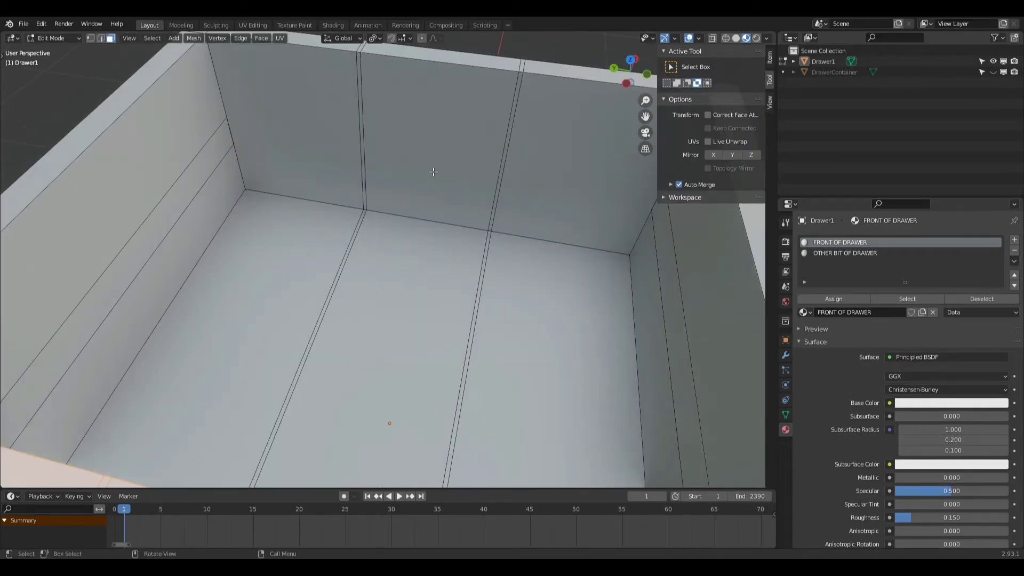
key("1")
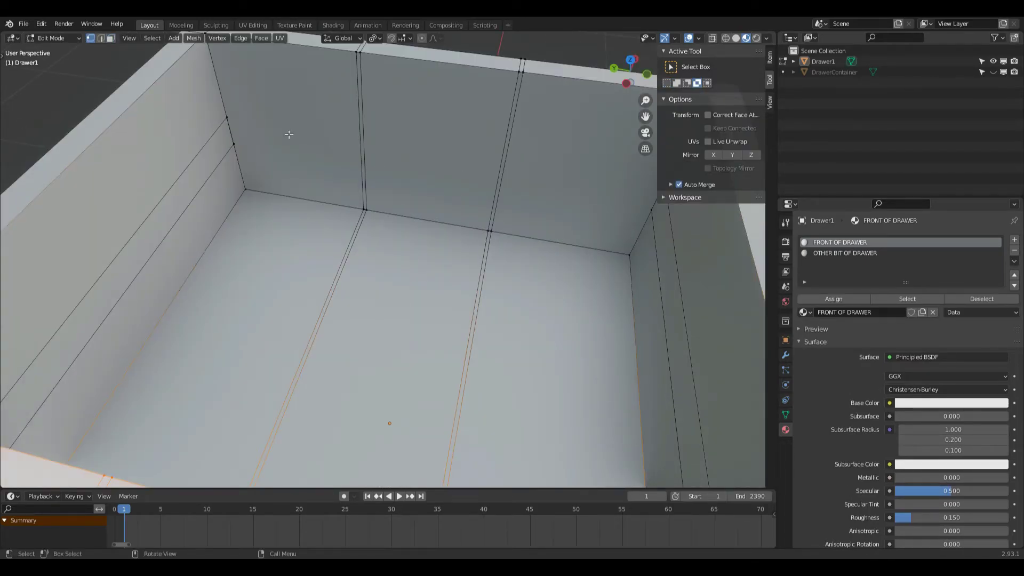
middle_click_drag(289, 134, 449, 188)
key("ctrl+r")
left_click(532, 195)
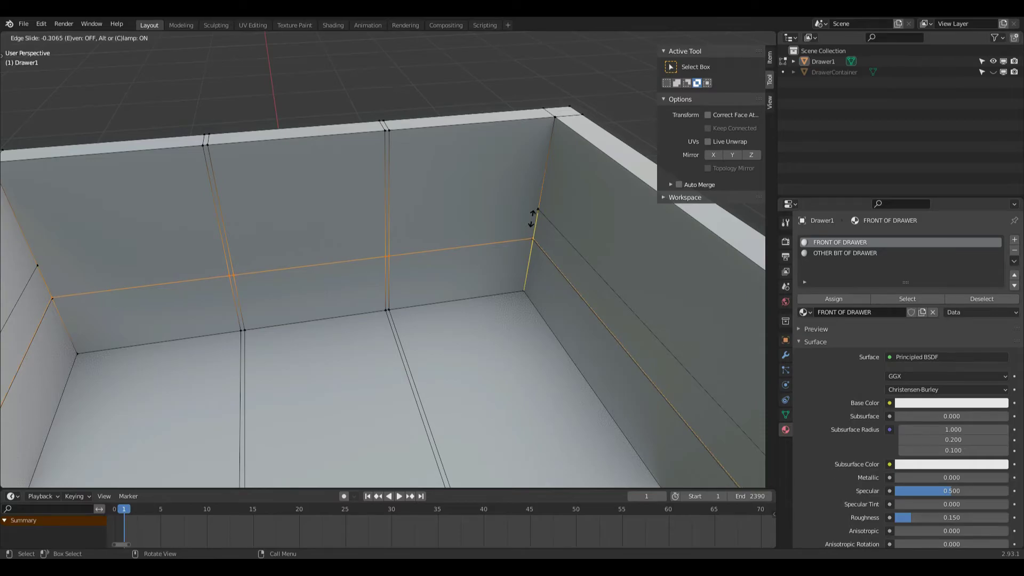
left_click(531, 217)
Add a second horizontal loop cut around the inner walls above the first, with a slide factor of -0.453.
middle_click_drag(532, 217, 469, 222)
key("ctrl+r")
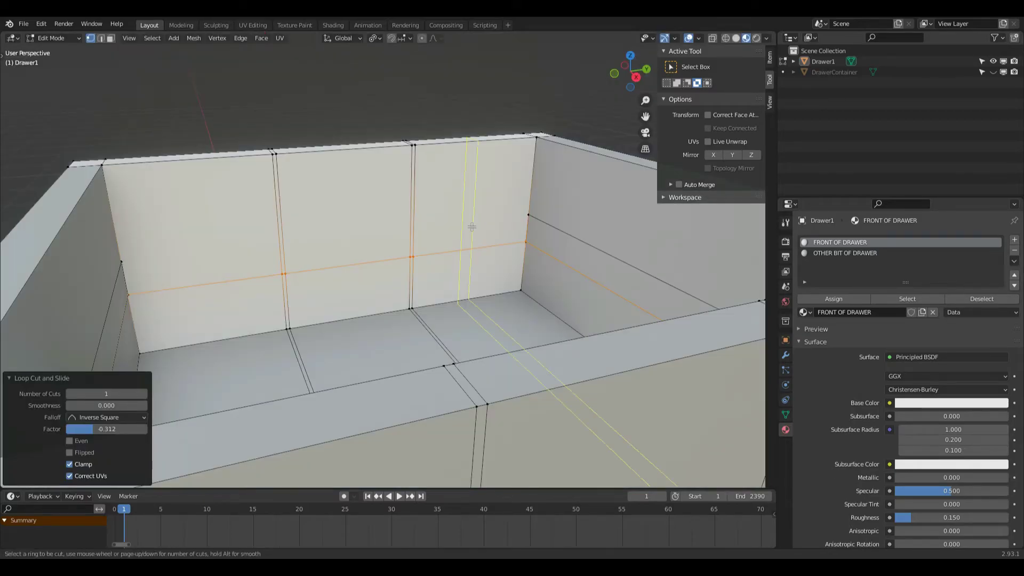
left_click(528, 222)
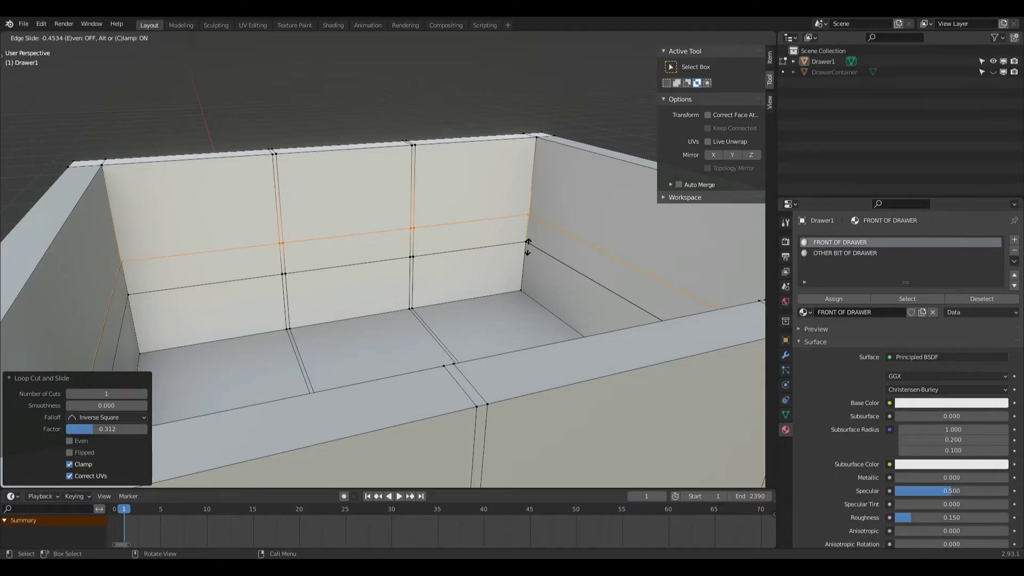
left_click(527, 246)
Turn Auto Merge back on and enable snapping with Vertex as the snap target.
scroll(528, 246, "up", 2)
left_click(678, 184)
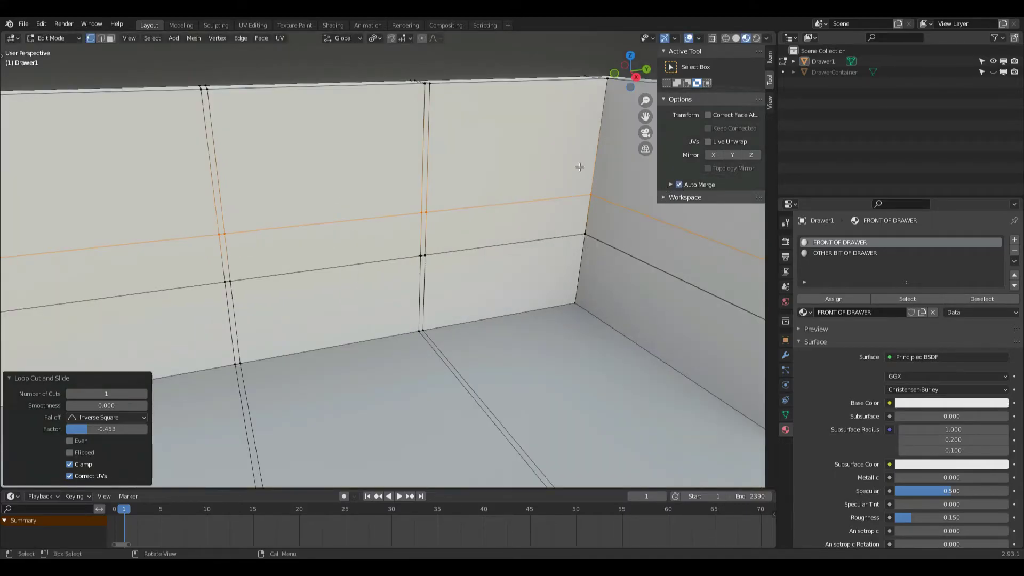
left_click(602, 187)
left_click(400, 39)
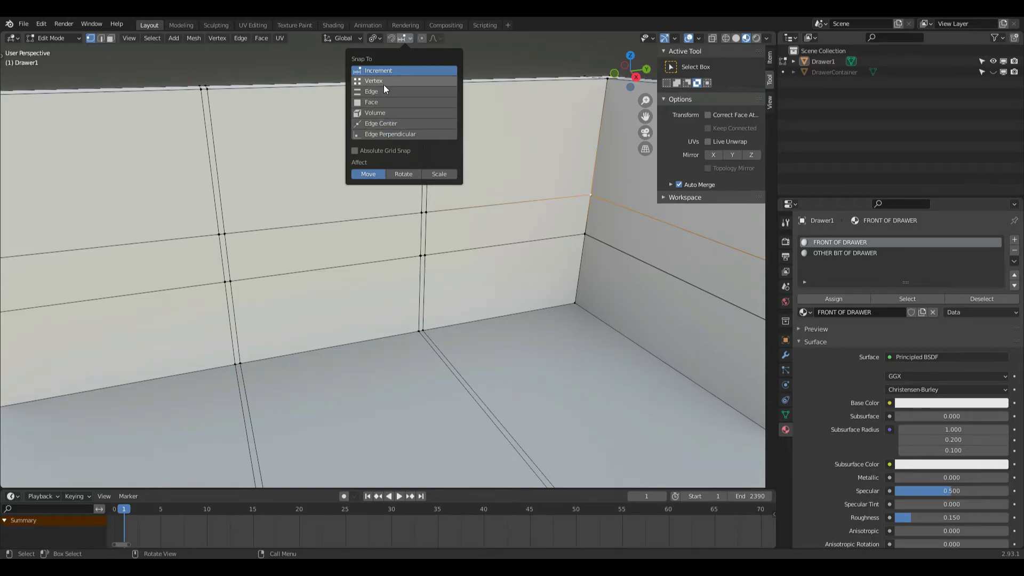
left_click(383, 83)
left_click(391, 38)
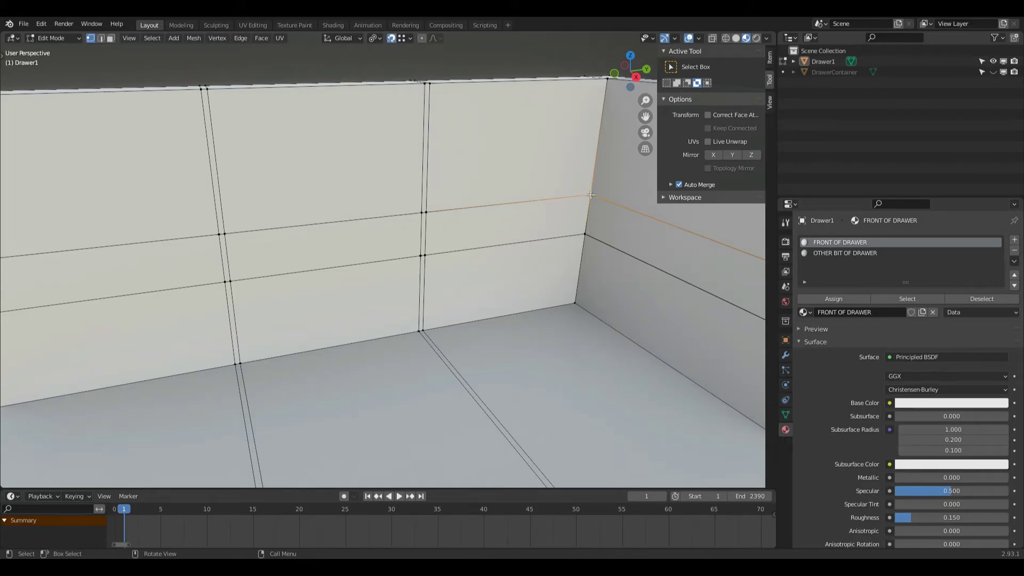
Snap the new loops' vertices at the first inner corner onto the side wall's existing vertices so that they merge.
key("g")
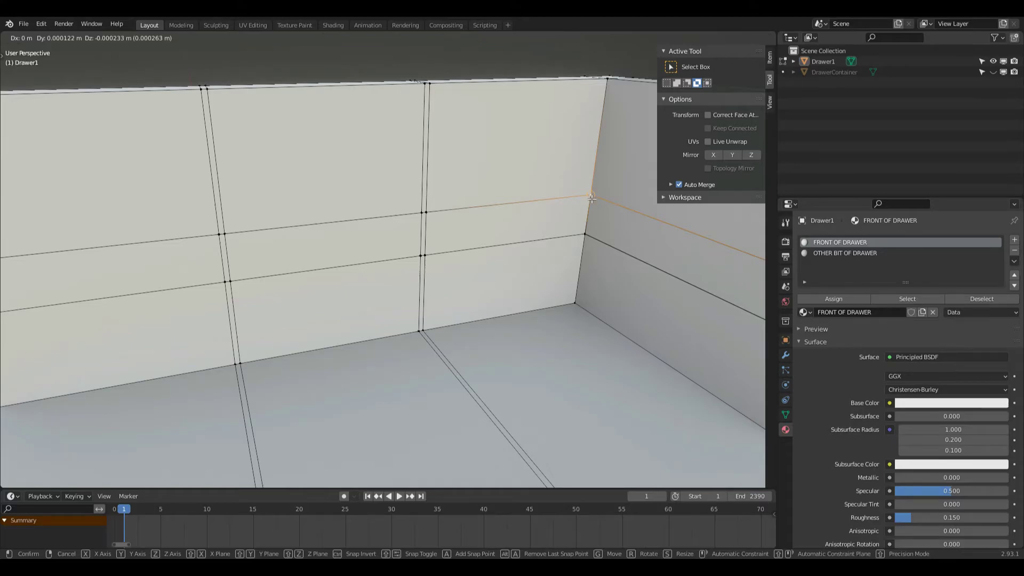
left_click(591, 198)
left_click(606, 220)
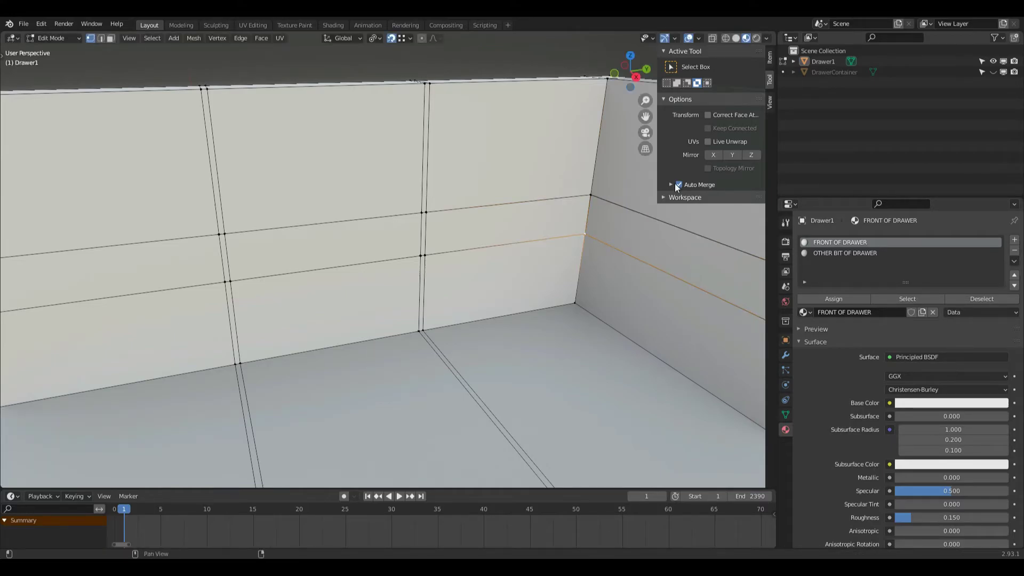
left_click(584, 236)
Merge the upper and lower loop vertices at the next inner corners by snapping them onto the adjacent side-wall vertices.
left_click_drag(635, 82, 765, 88)
left_click(307, 173)
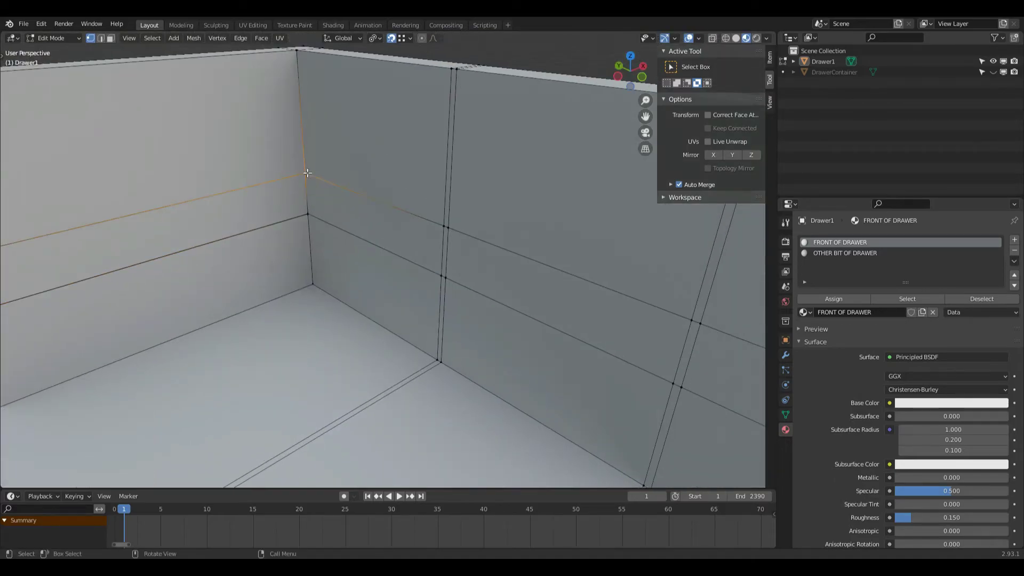
left_click_drag(629, 69, 330, 133)
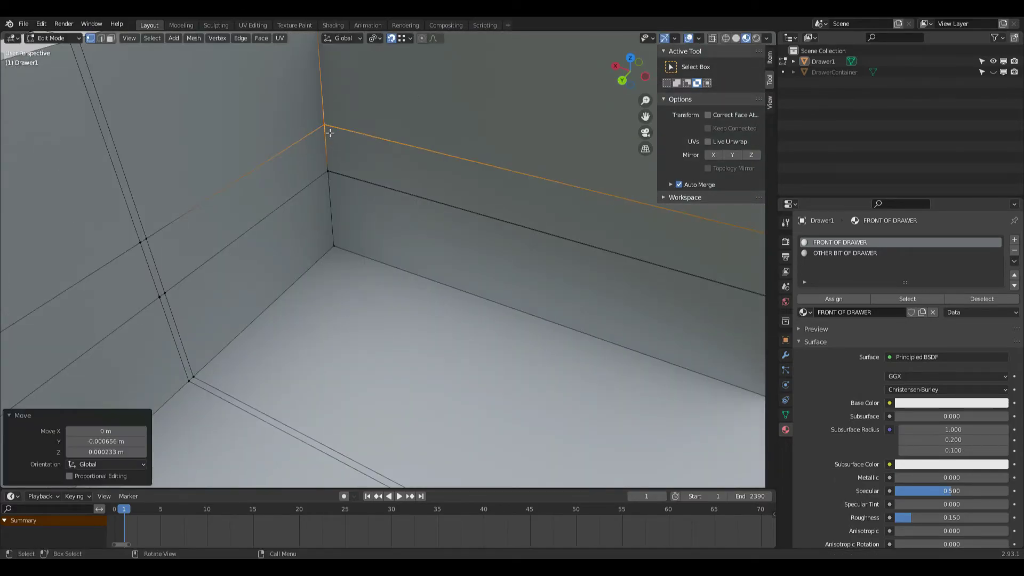
key("g")
right_click(336, 172)
left_click(333, 172)
key("g")
left_click(328, 171)
Snap the lower and upper loop vertices at the last inner corner onto the neighbouring side-wall vertices to merge them.
middle_click_drag(329, 171, 492, 159)
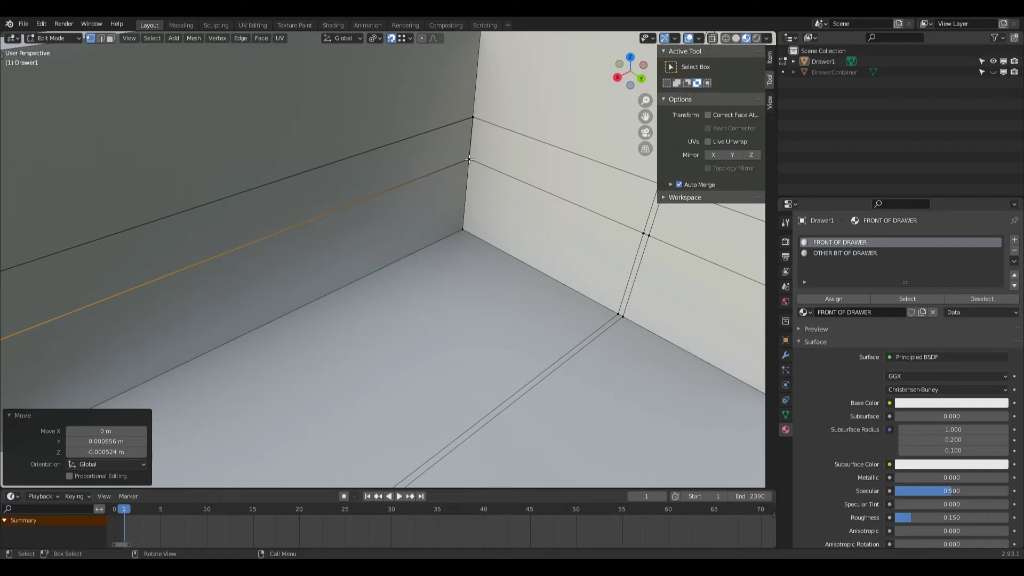
left_click(469, 159)
key("g")
left_click(470, 159)
left_click(473, 117)
key("g")
left_click(480, 119)
Turn off snapping, check an inner corner vertex's merge with a cancelled test move, and return to Object Mode.
scroll(571, 82, "down", 5)
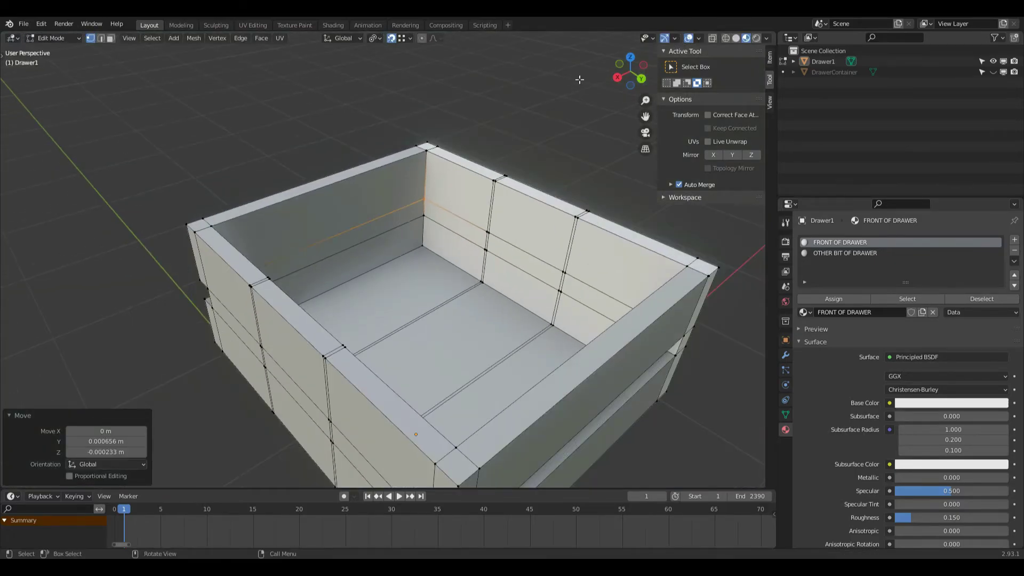
left_click_drag(626, 70, 621, 75)
left_click(427, 222)
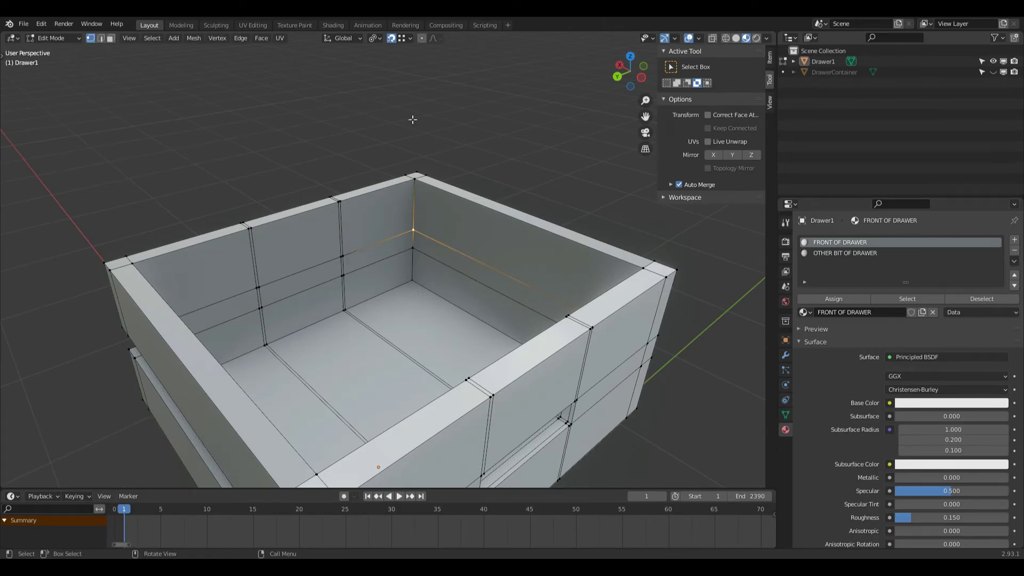
left_click(392, 38)
key("g")
key("Escape")
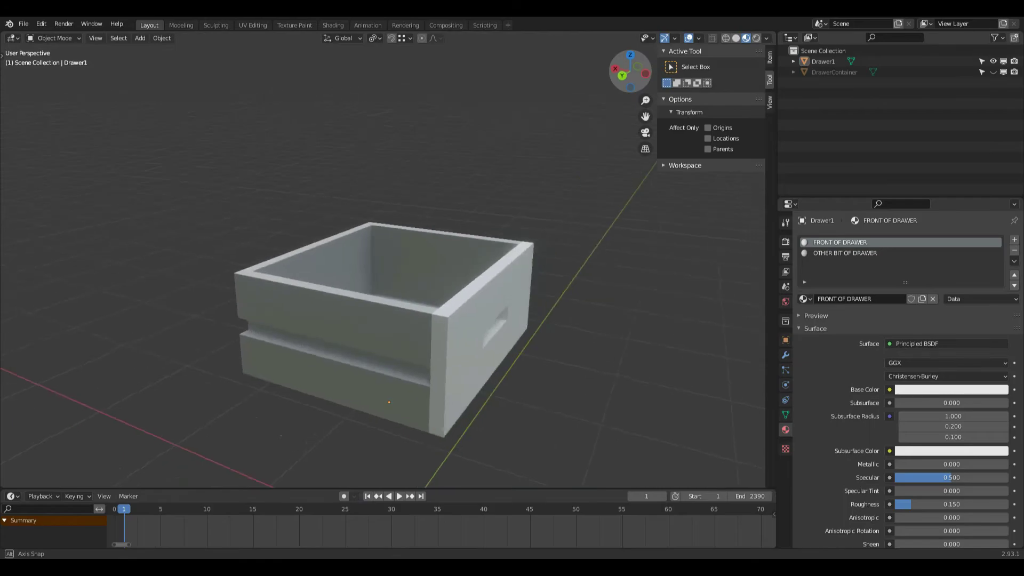
View the drawer container on its own, and examine the drawer's handle front and side groove with the container hidden.
left_click_drag(629, 71, 635, 72)
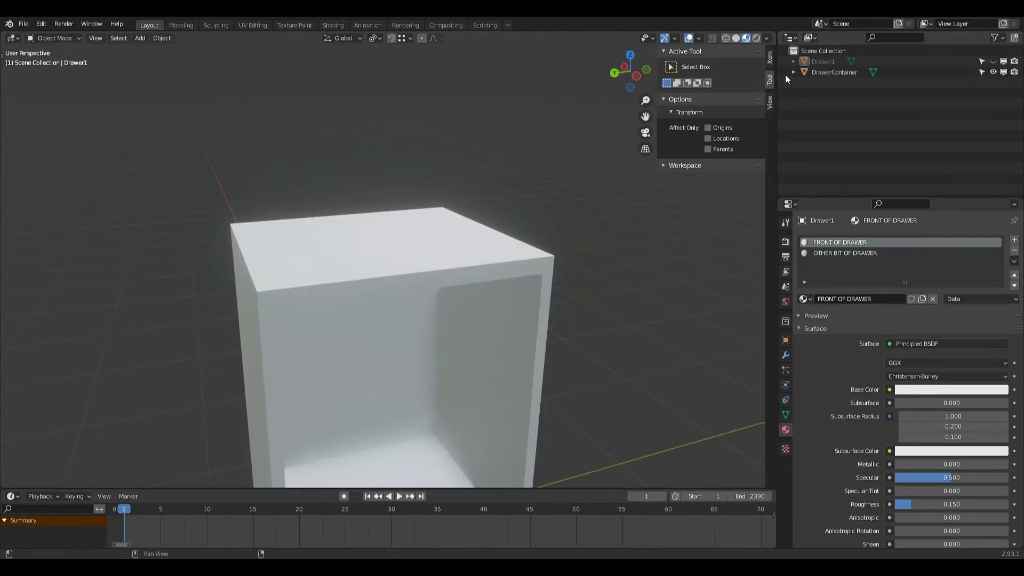
left_click_drag(637, 71, 633, 68)
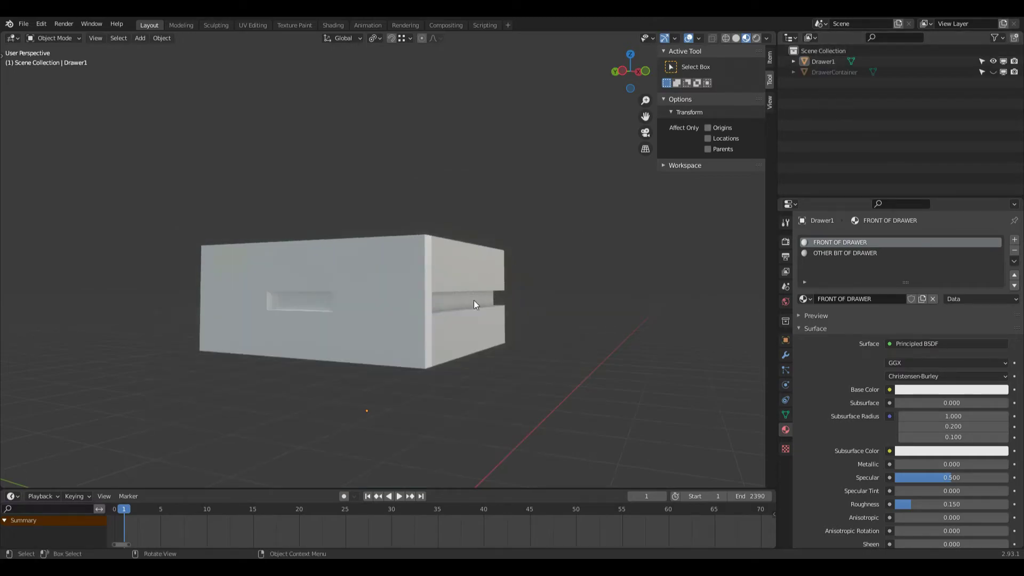
Unhide the drawer container so the cabinet body shows together with the top drawer.
left_click_drag(630, 72, 642, 73)
left_click(993, 72)
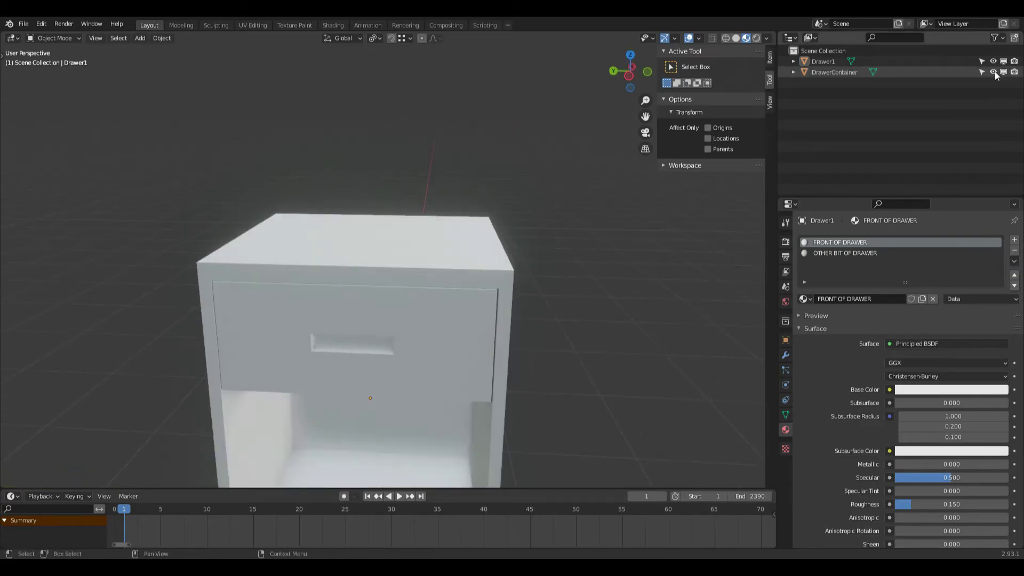
left_click(635, 74)
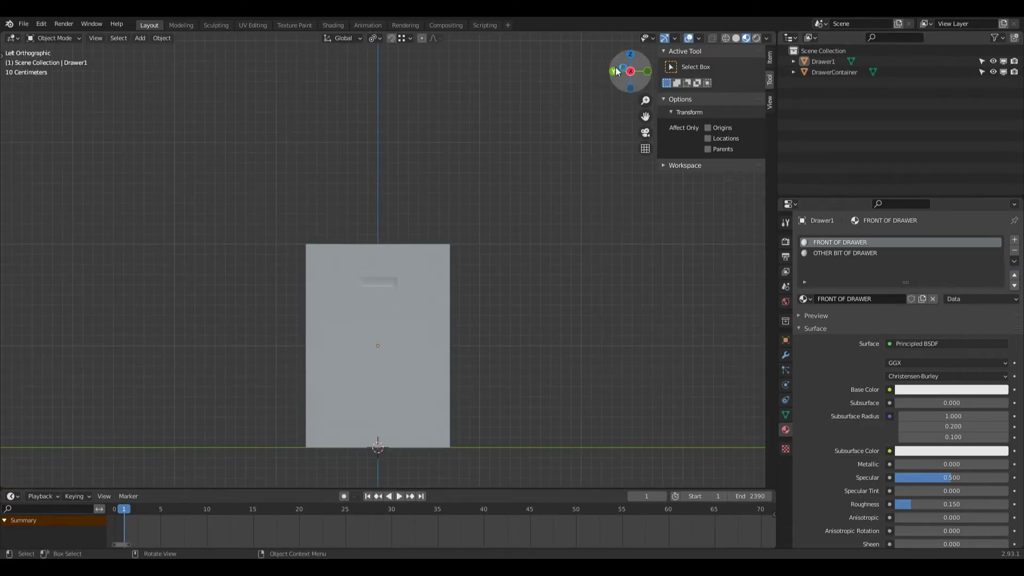
left_click_drag(619, 72, 589, 84)
Assign the existing FRONT OF DRAWER material to the drawer container in place of a new one.
left_click(436, 295)
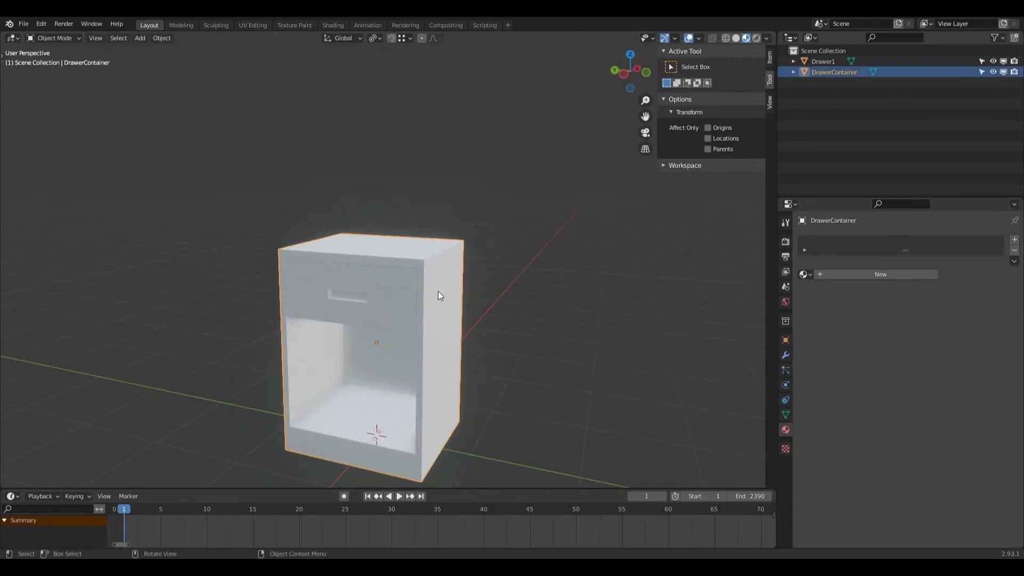
left_click(841, 274)
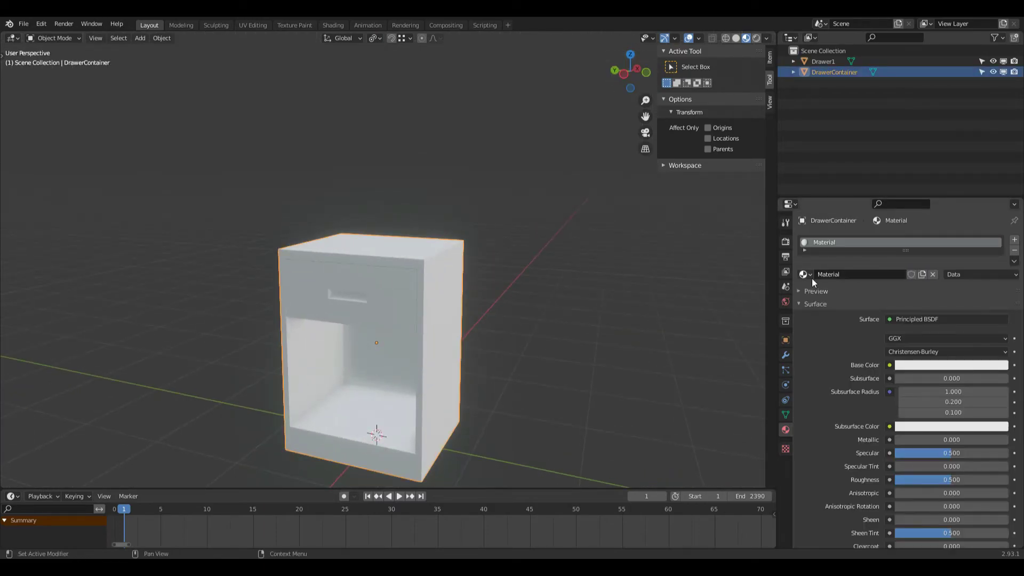
left_click(806, 275)
left_click(827, 300)
scroll(410, 328, "up", 2)
Apply the top drawer's location transform.
left_click(410, 328)
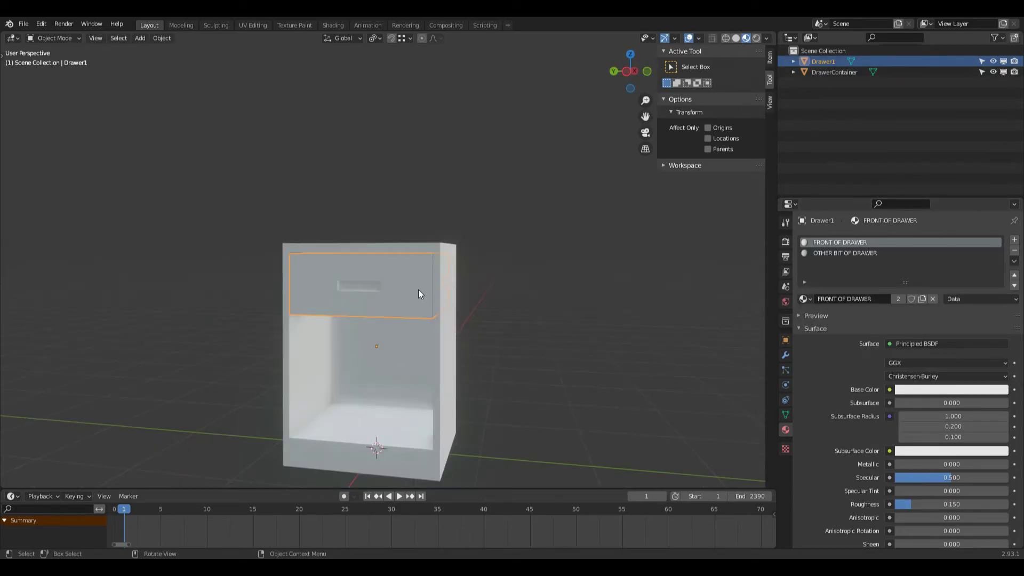
key("ctrl+a")
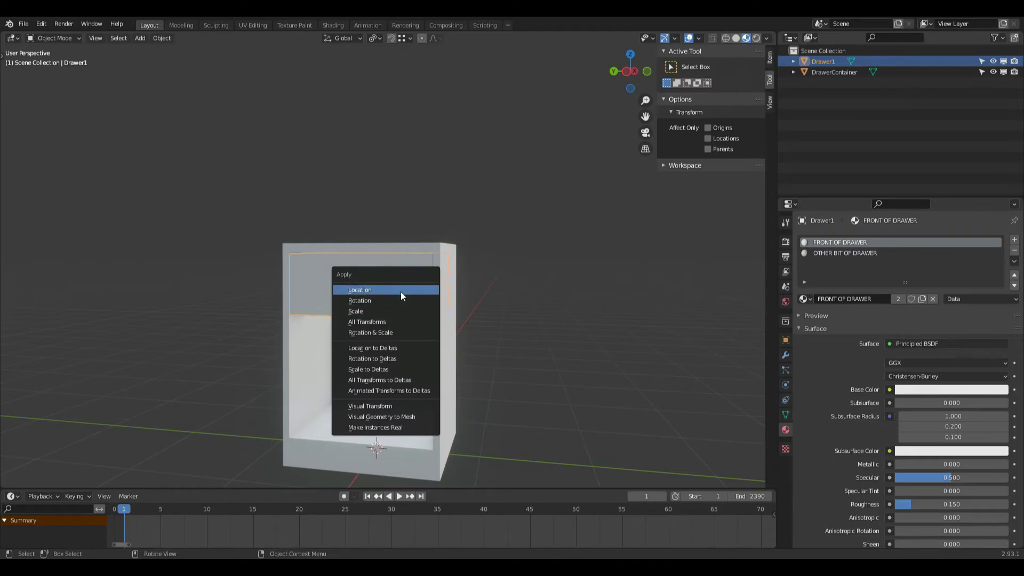
left_click(401, 291)
Duplicate the top drawer in place and move the copy 0.5 m down along Z.
scroll(421, 302, "up", 2)
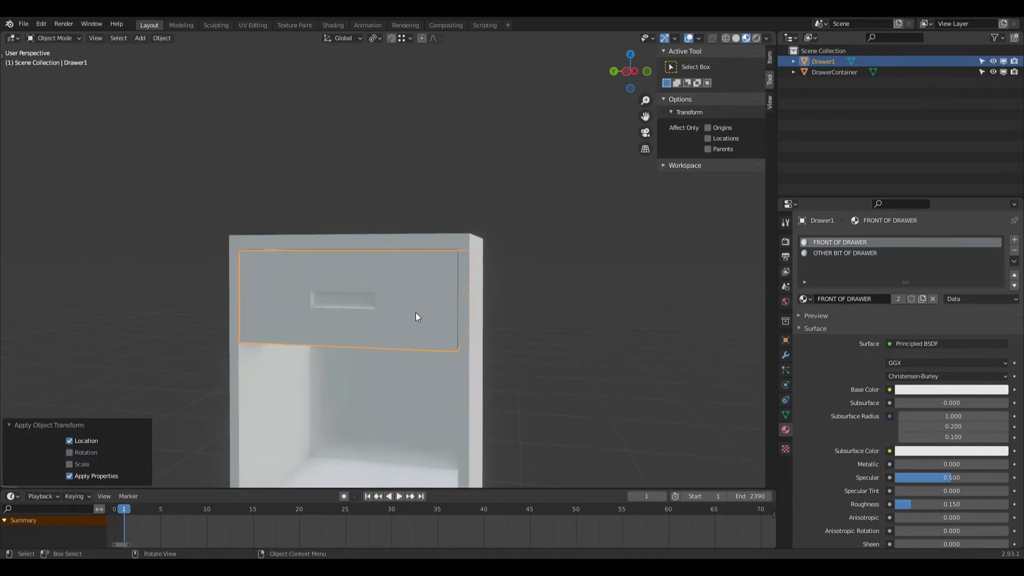
key("shift+d")
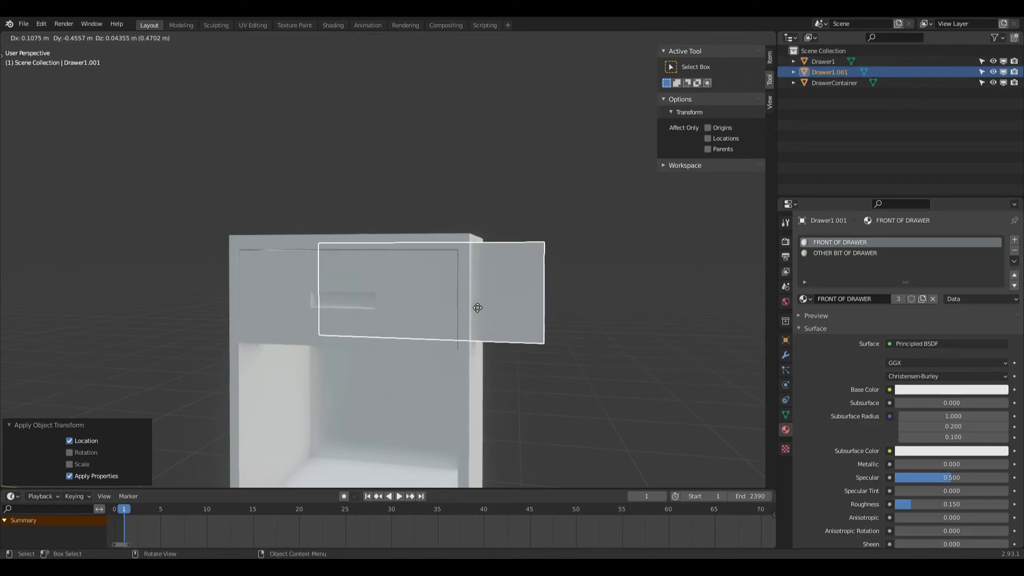
right_click(460, 310)
scroll(453, 313, "down", 1)
type("g")
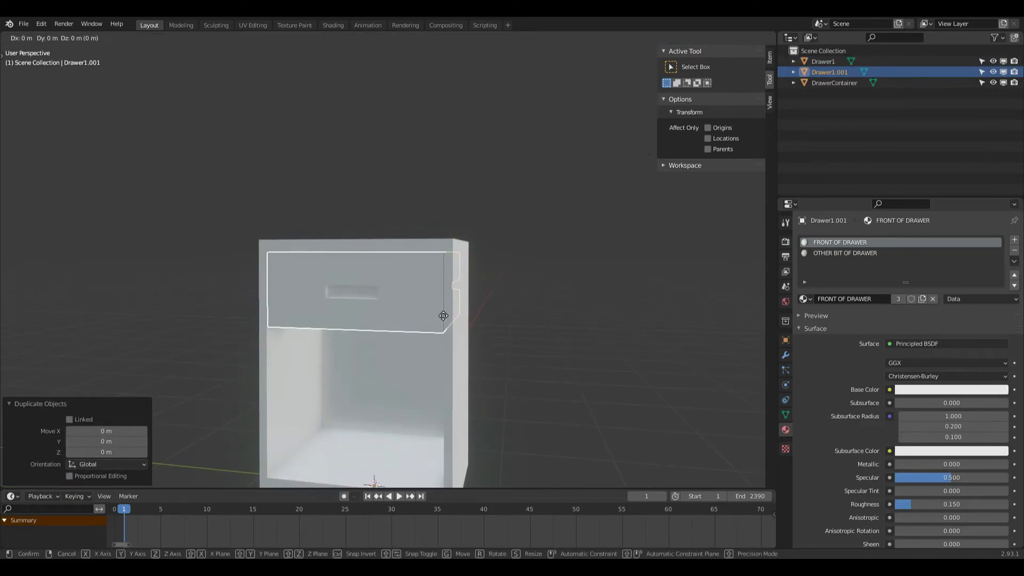
type("z0.5")
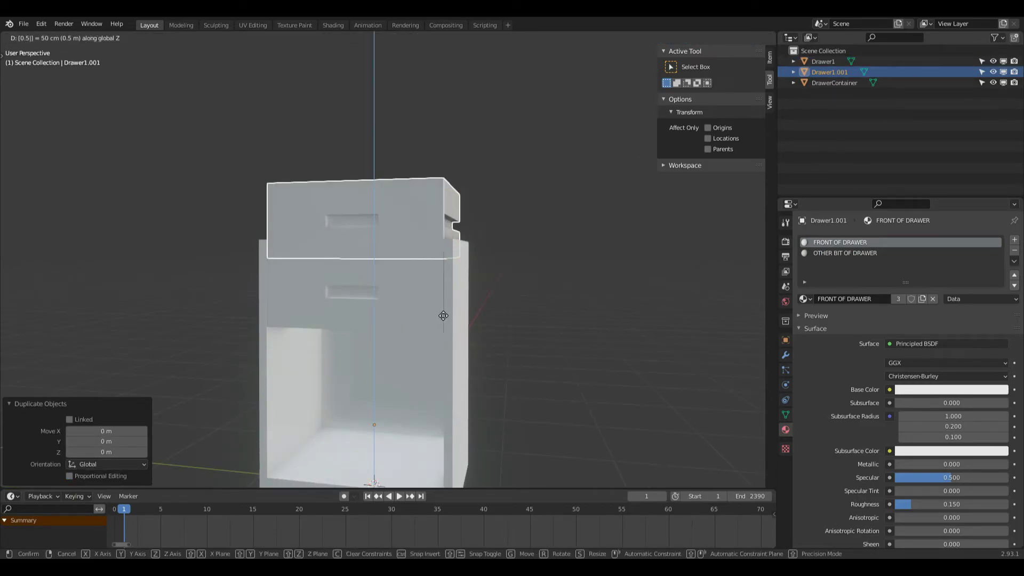
key("Return")
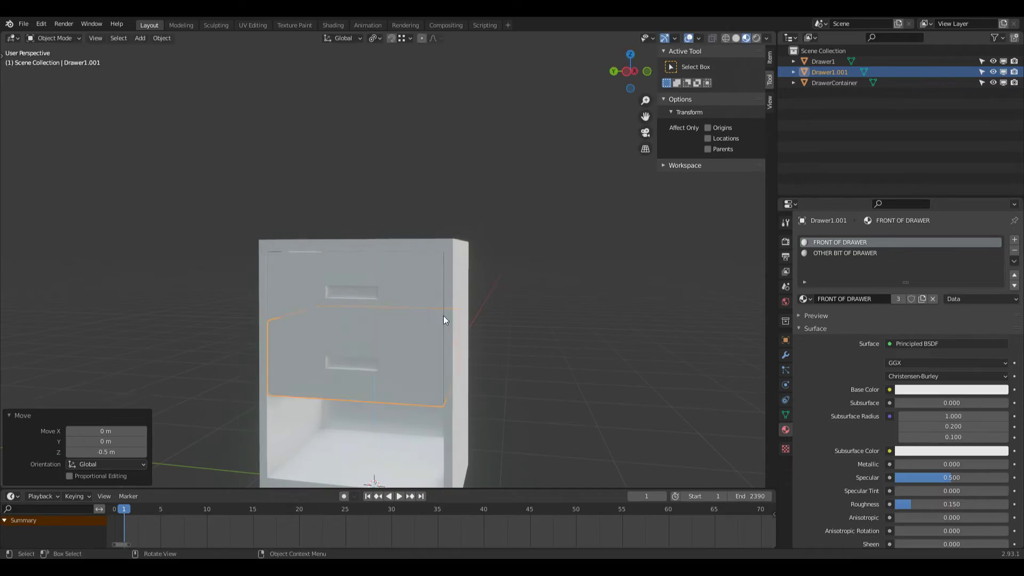
In wireframe, lower the duplicated drawer about 0.055 m more along Z, return to solid shading and save the file.
key("shift+z")
scroll(426, 315, "up", 2)
key("g")
key("z")
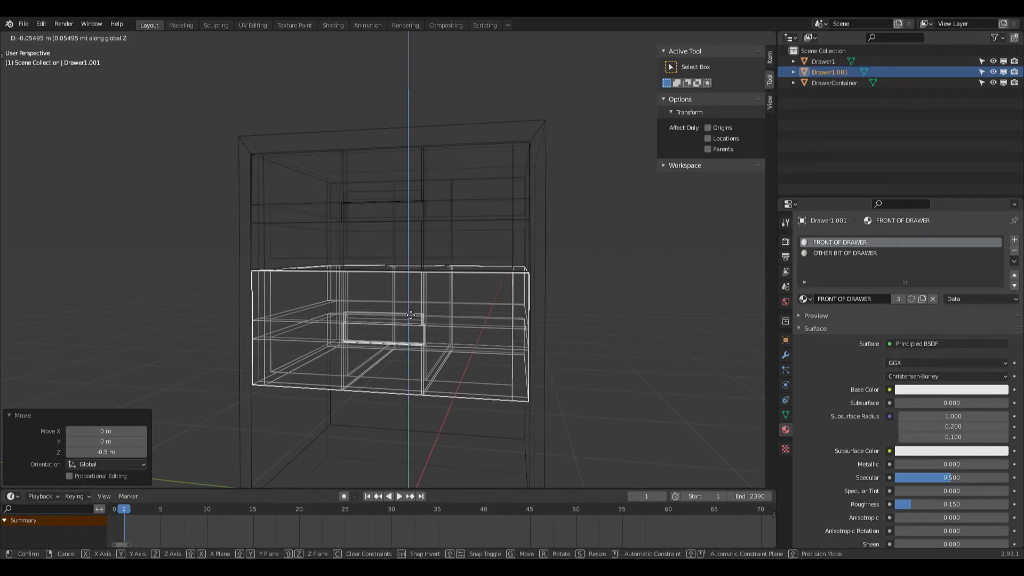
left_click(411, 315)
key("shift+z")
middle_click_drag(450, 295, 431, 305)
left_click_drag(629, 71, 531, 88)
key("ctrl+s")
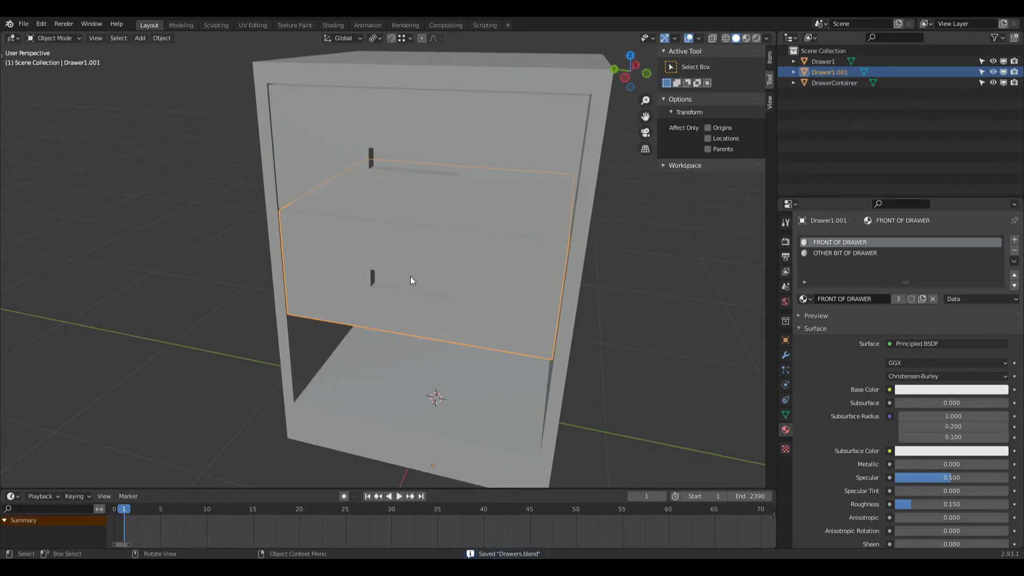
Make a linked duplicate of the middle drawer and move it 0.5 m down along Z.
key("alt+d")
key("Escape")
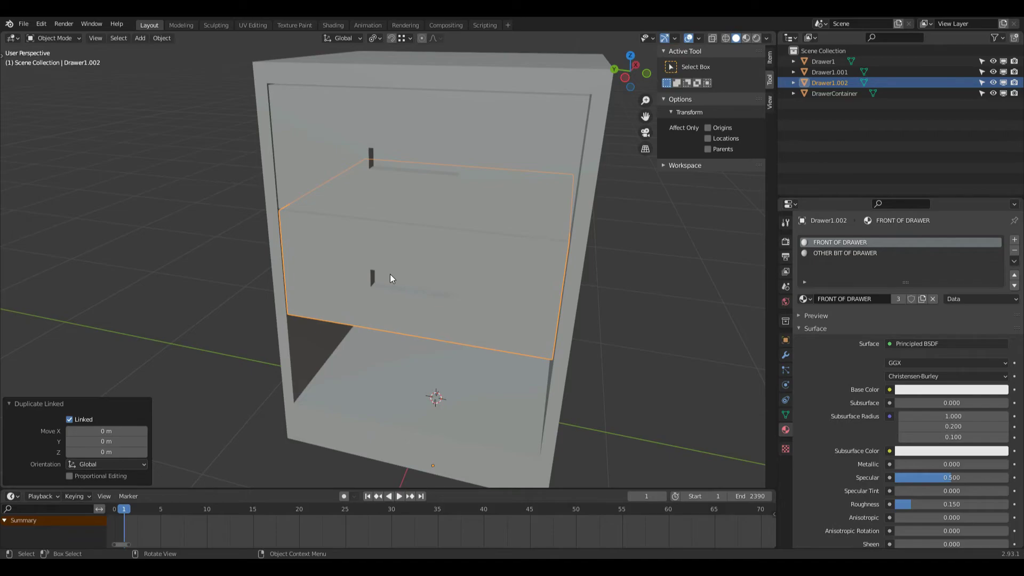
middle_click_drag(389, 274, 594, 194)
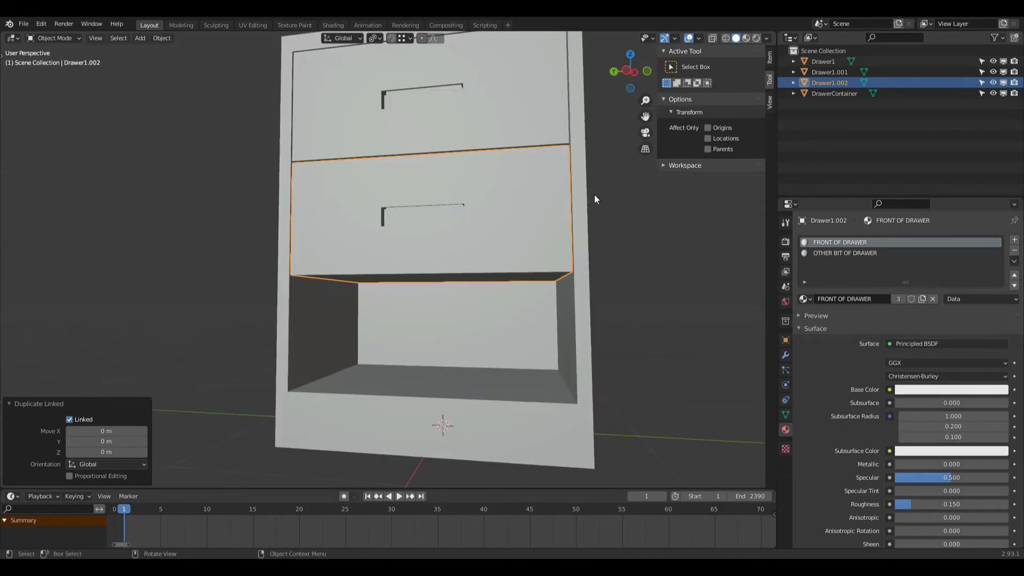
type("gz")
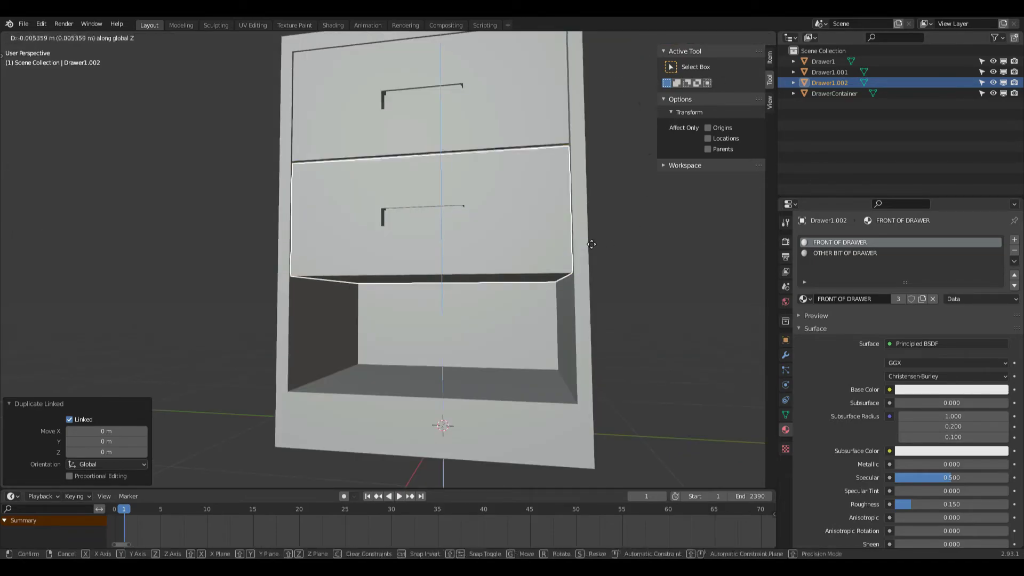
type("0.5-")
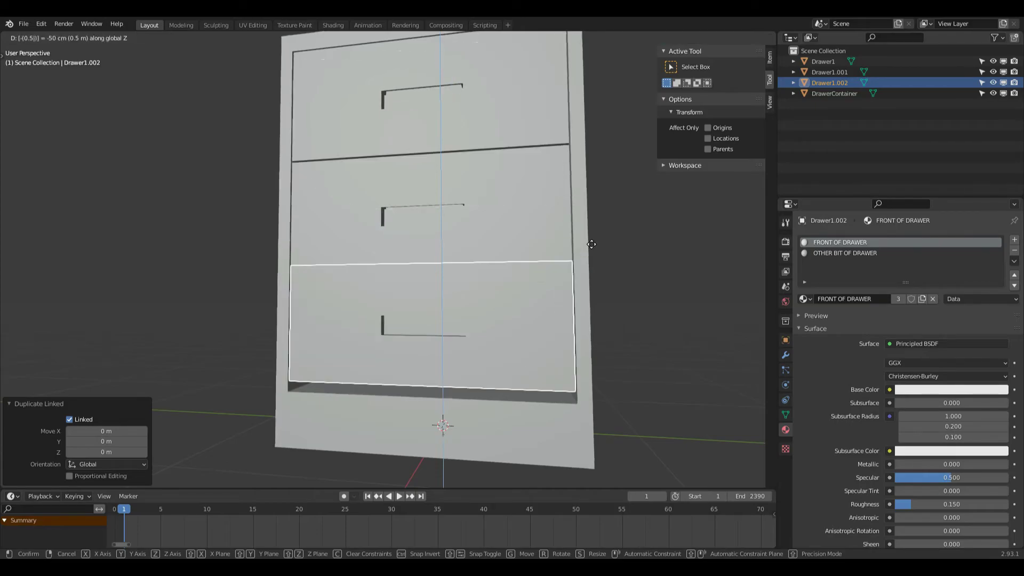
key("Return")
Lower the bottom drawer about 0.05 m more along Z to leave a narrow gap below the middle drawer.
key("g")
key("z")
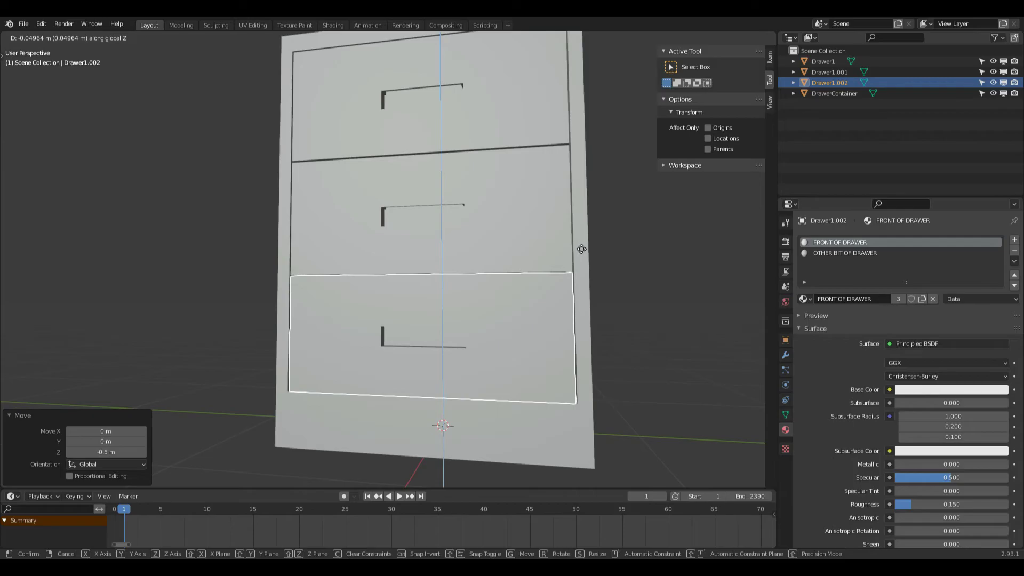
left_click(582, 249)
middle_click_drag(581, 249, 544, 318)
Move the drawer container's inner floor face down about 0.0055 m along Z, using wireframe, and return to Object Mode in solid shading.
left_click(542, 392)
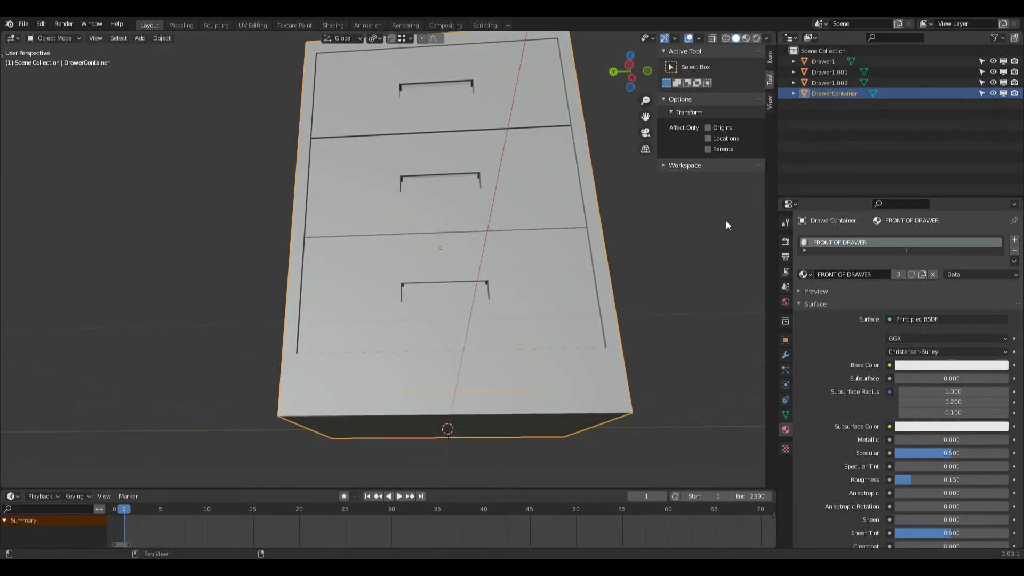
left_click(723, 39)
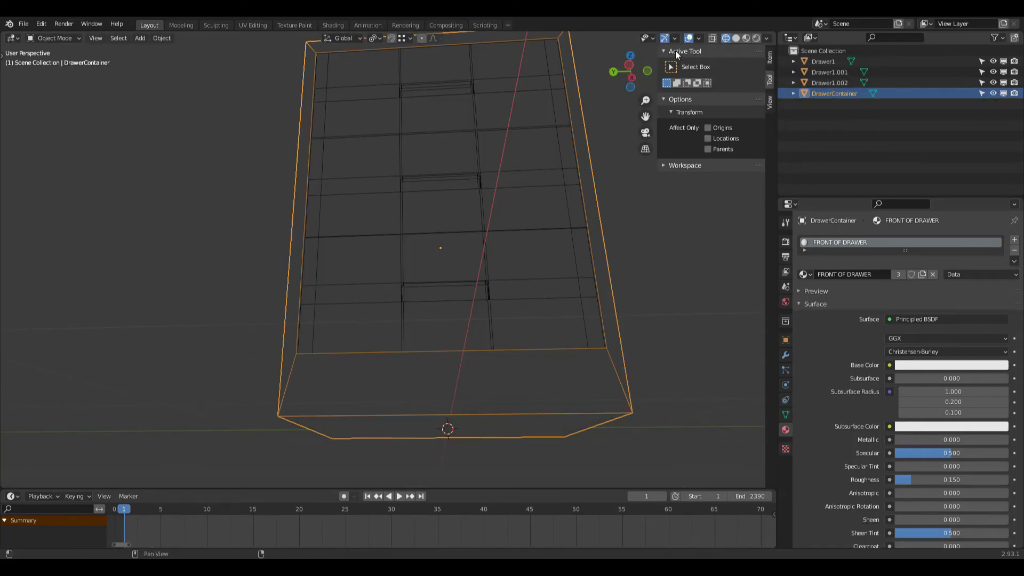
left_click_drag(632, 72, 602, 49)
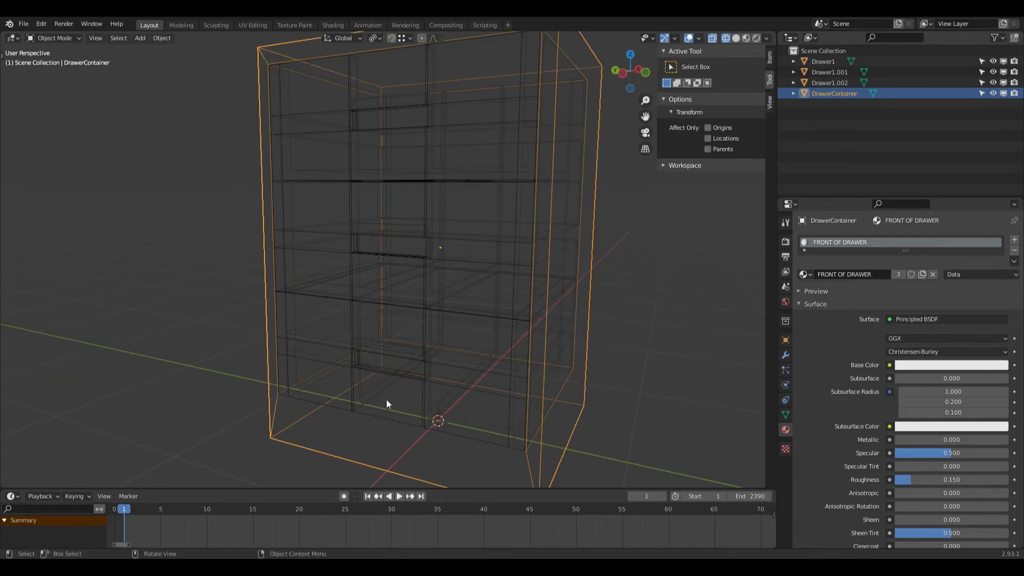
key("Tab")
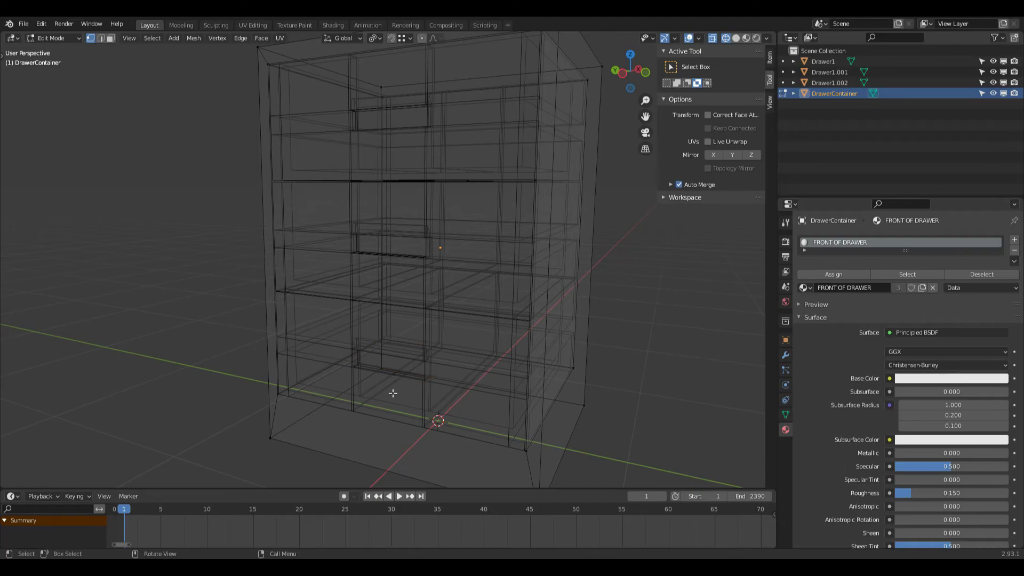
key("3")
left_click(410, 389)
key("g")
key("z")
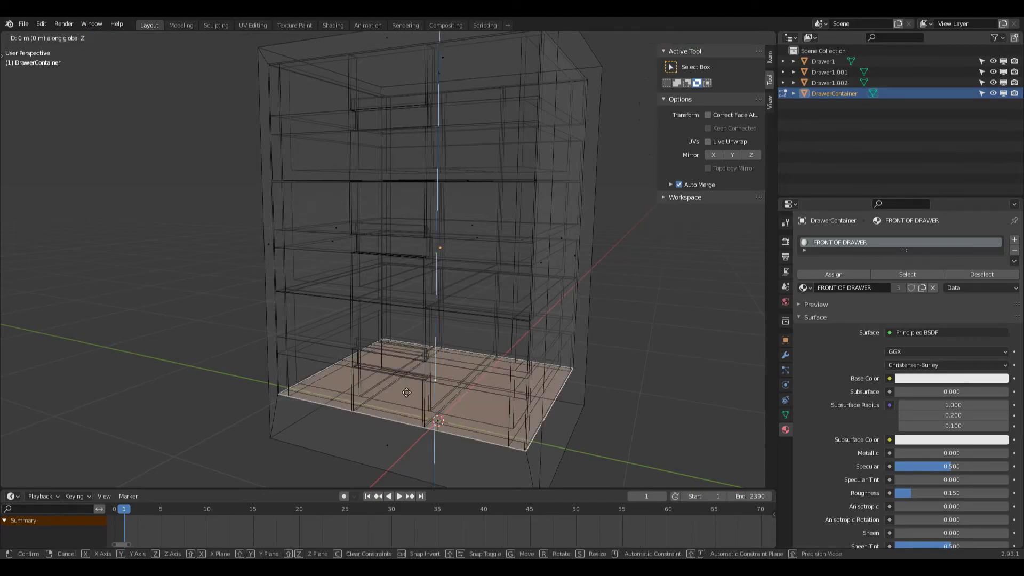
left_click(410, 389)
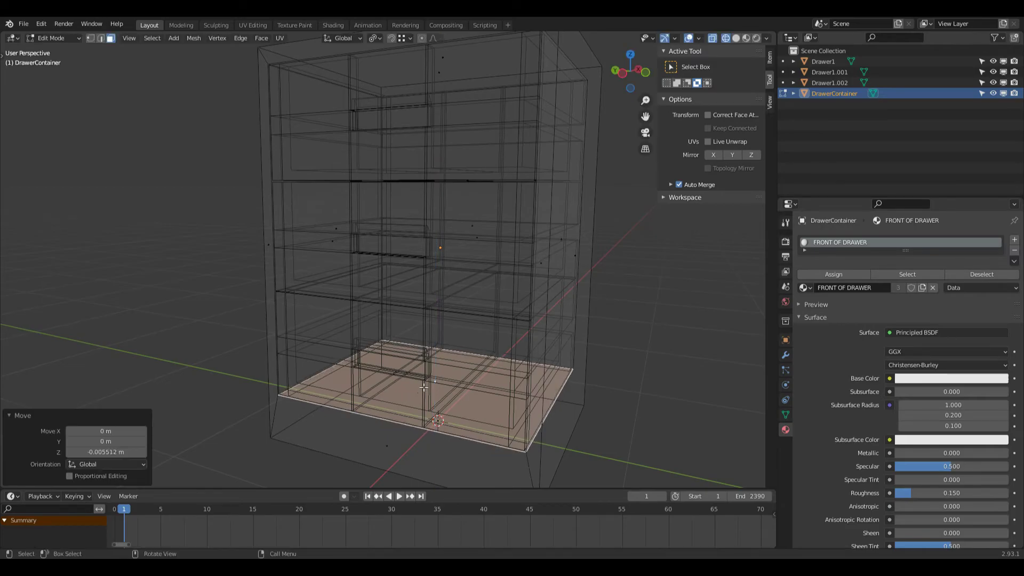
key("Tab")
key("shift+z")
Nudge the middle drawer slightly along Z to even out the gaps between the drawers.
left_click(509, 223)
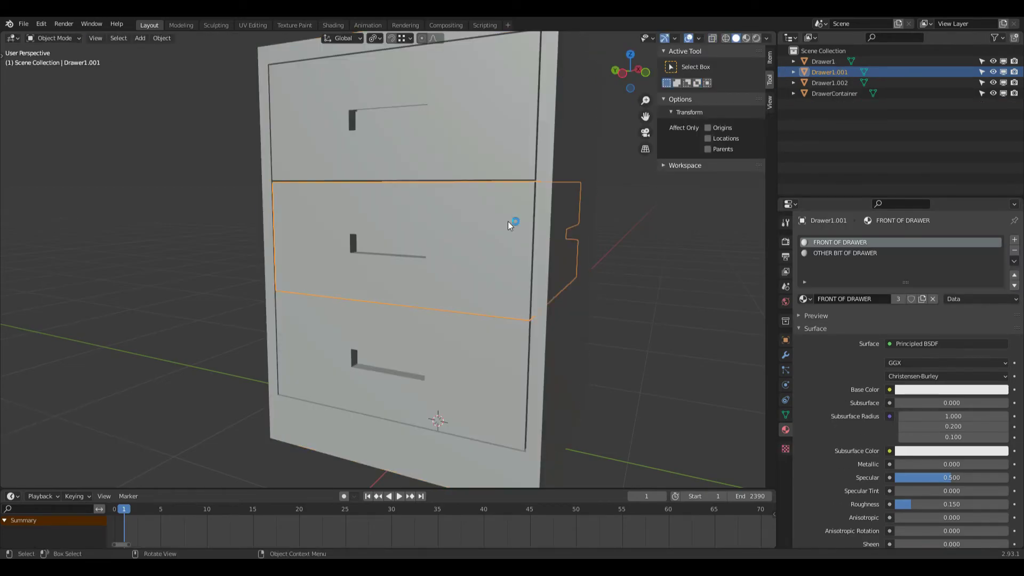
key("g")
key("z")
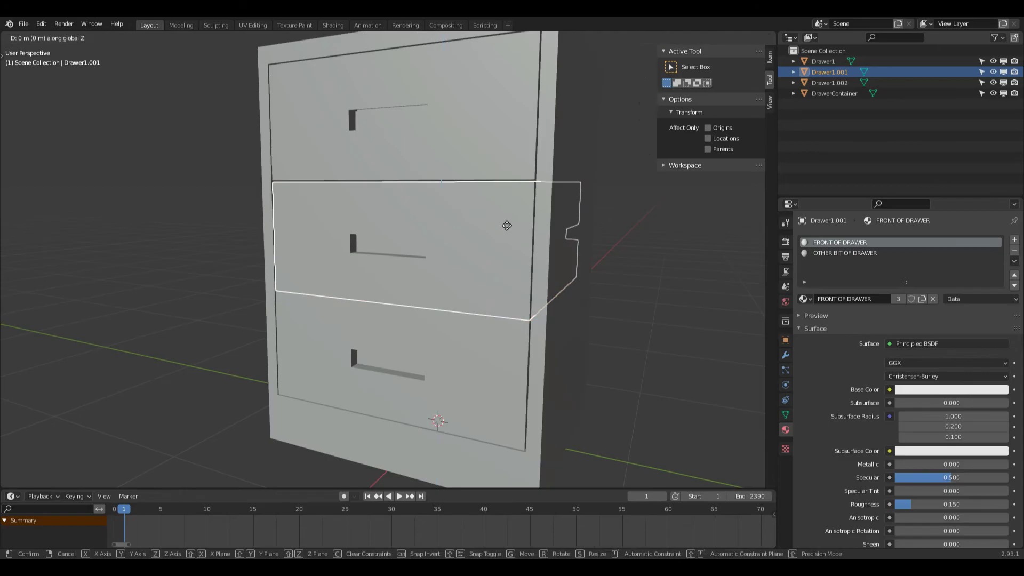
left_click(508, 224)
Check the mesh link between the middle and bottom drawers with a cancelled test move of the bottom drawer's front corner vertex.
left_click(470, 264)
left_click(478, 131)
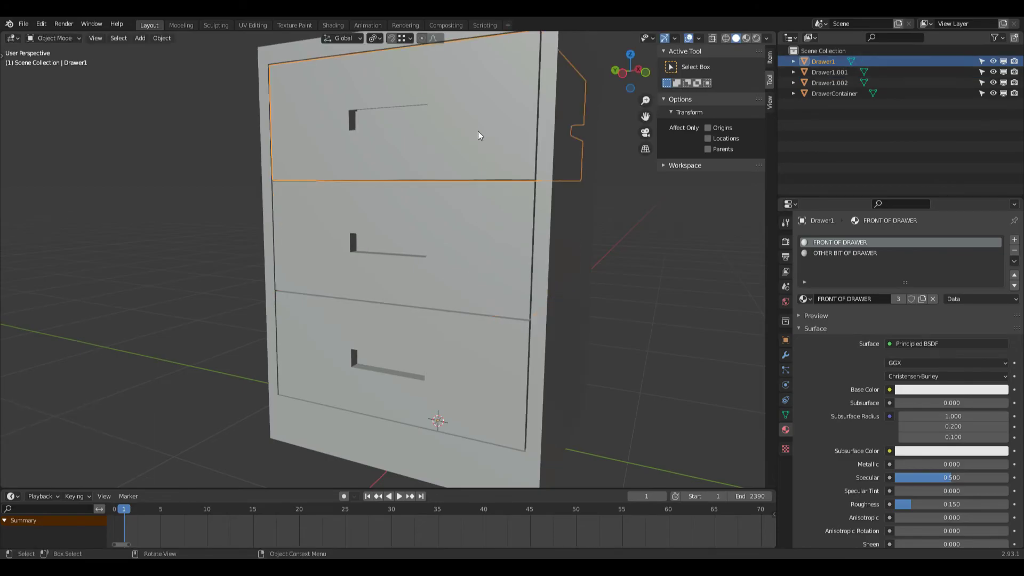
left_click(464, 237)
left_click(418, 349)
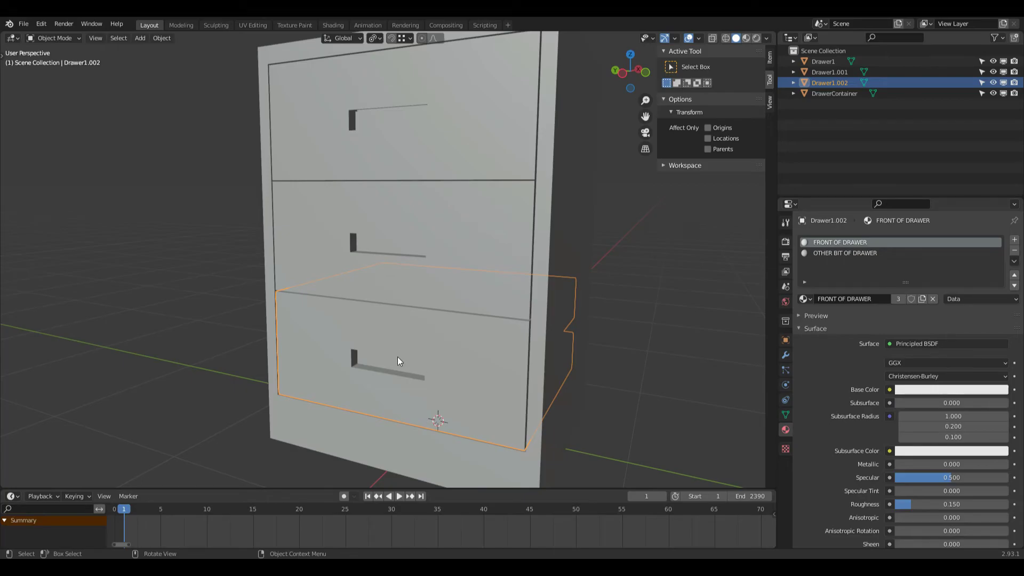
middle_click_drag(409, 358, 528, 403)
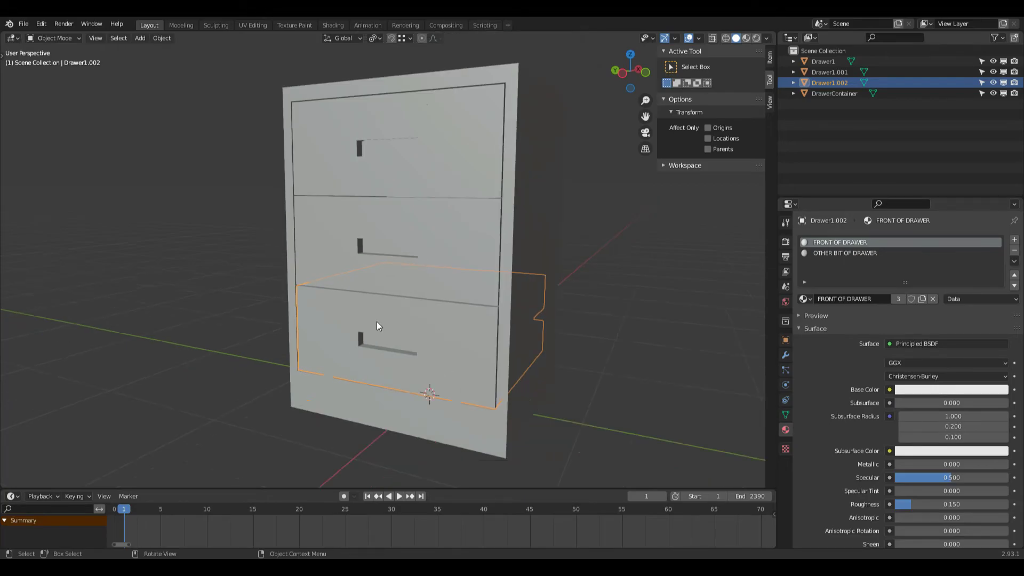
key("Tab")
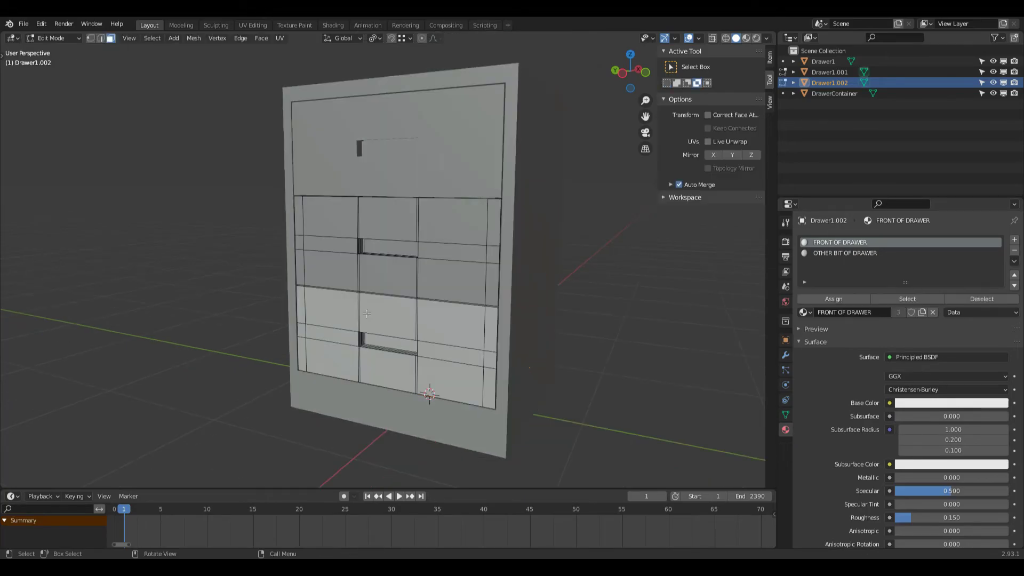
key("1")
key("g")
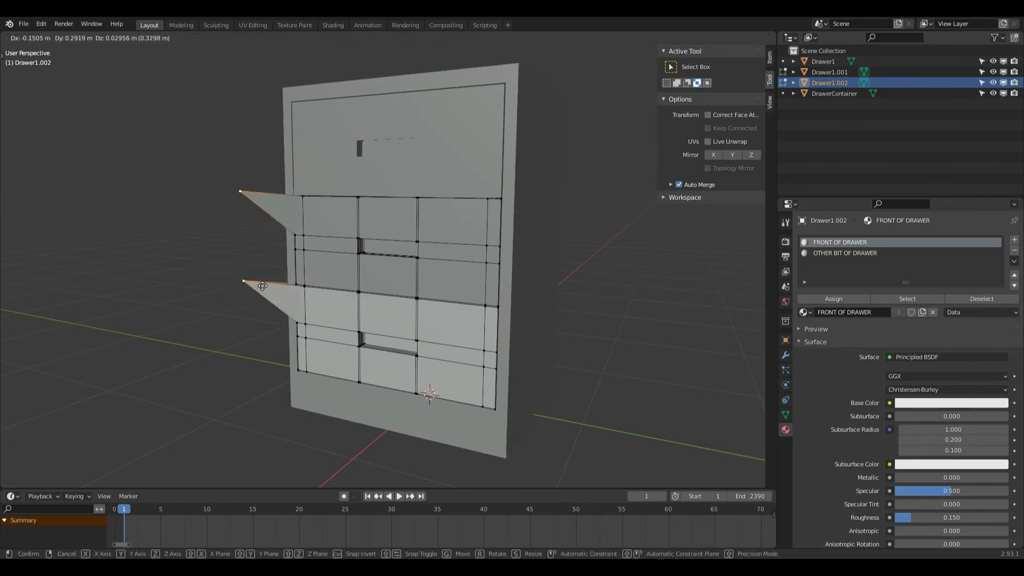
key("Escape")
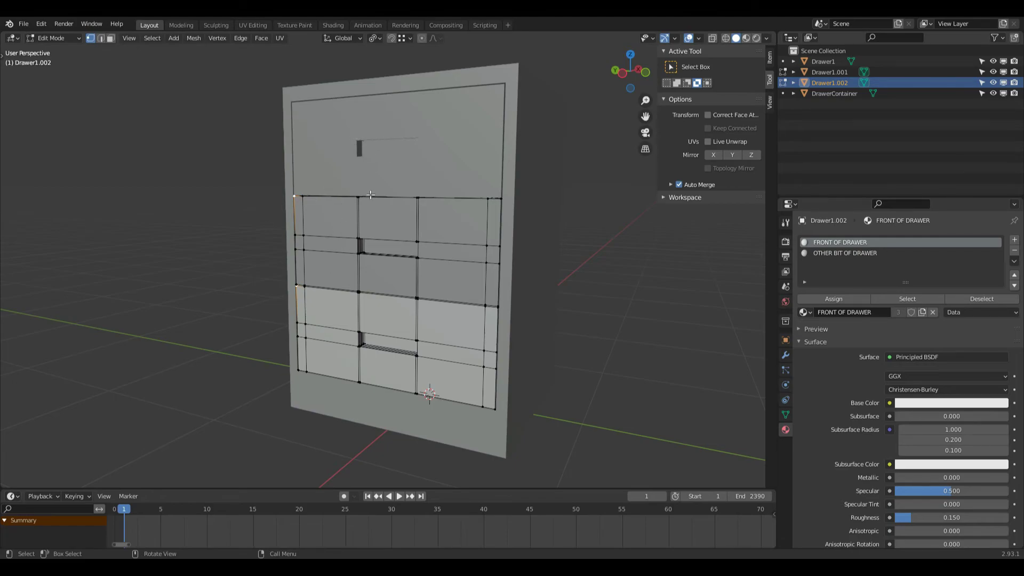
key("Tab")
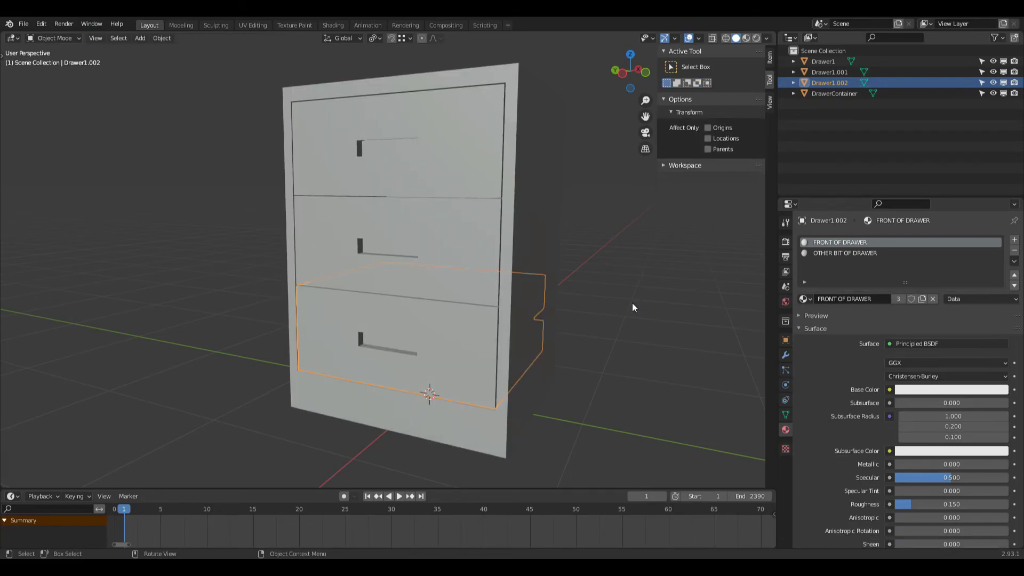
Try the OTHER BIT OF DRAWER material in the bottom drawer's first material slot and view it in material preview shading.
left_click(804, 299)
left_click(832, 336)
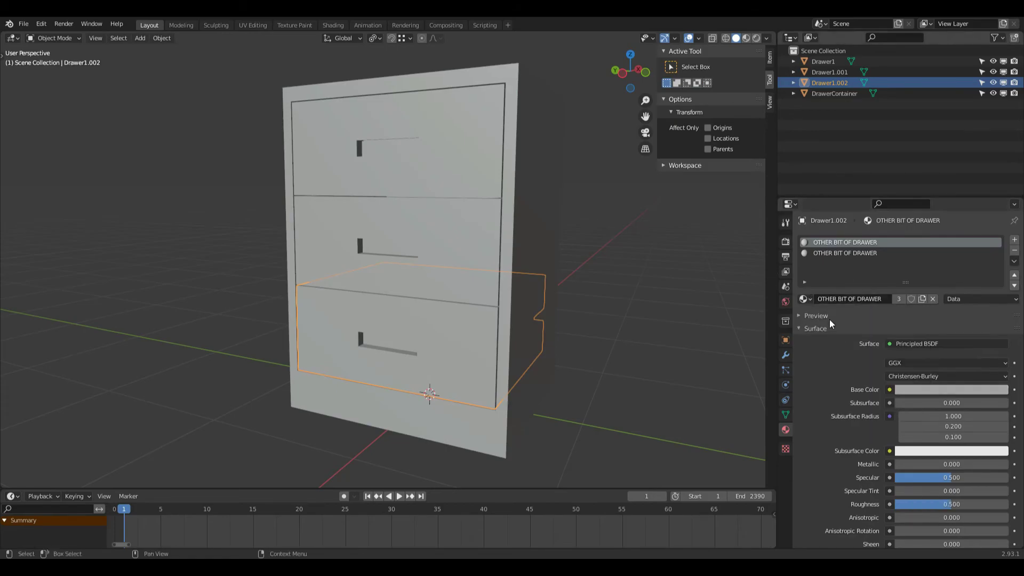
left_click(745, 38)
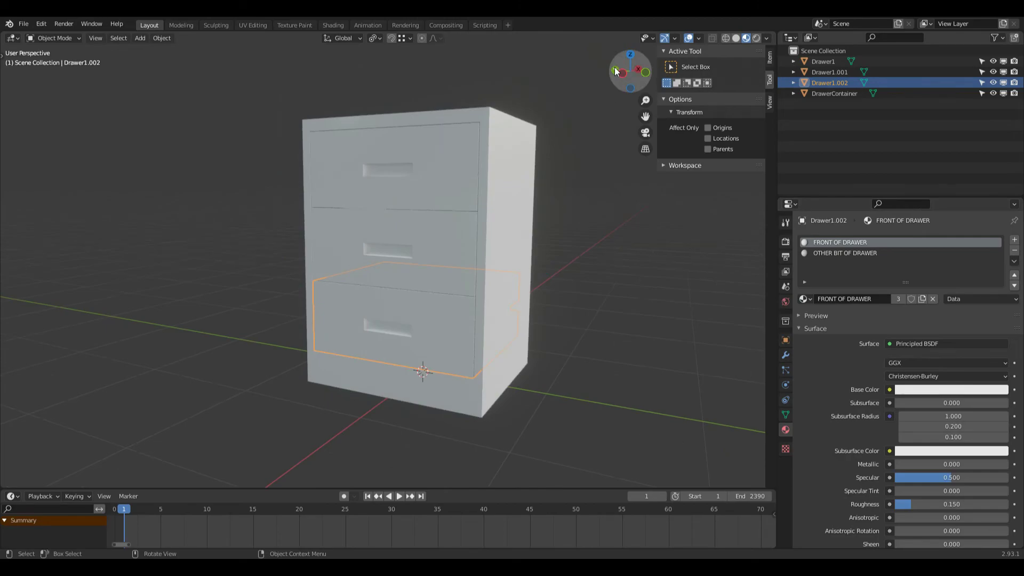
Pull the bottom drawer out of the cabinet's front by about 0.506 m along negative X.
left_click_drag(629, 71, 612, 73)
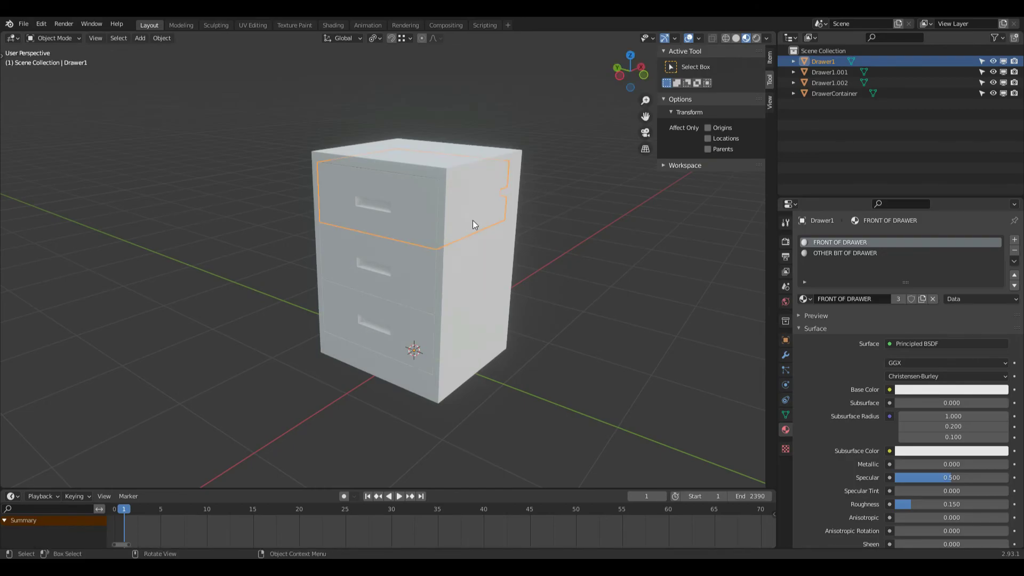
left_click(416, 340)
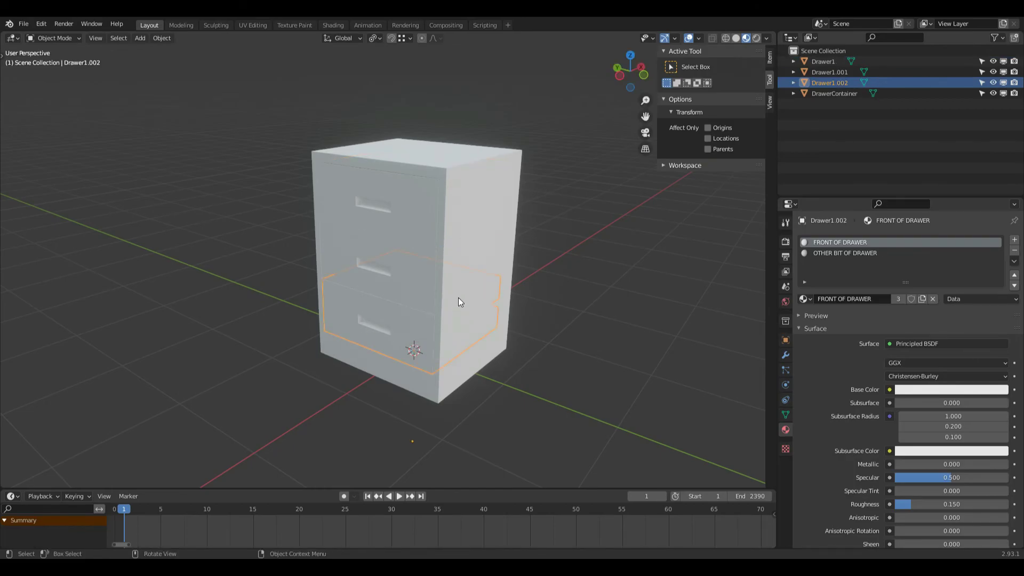
key("g")
key("x")
left_click(419, 318)
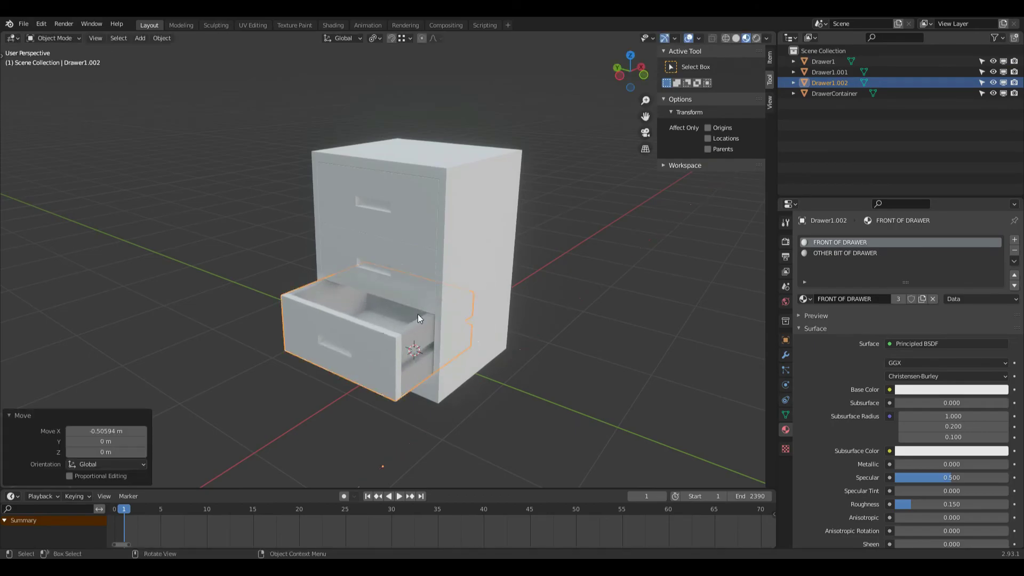
Replace the drawer container's material with OTHER BIT OF DRAWER.
left_click(835, 93)
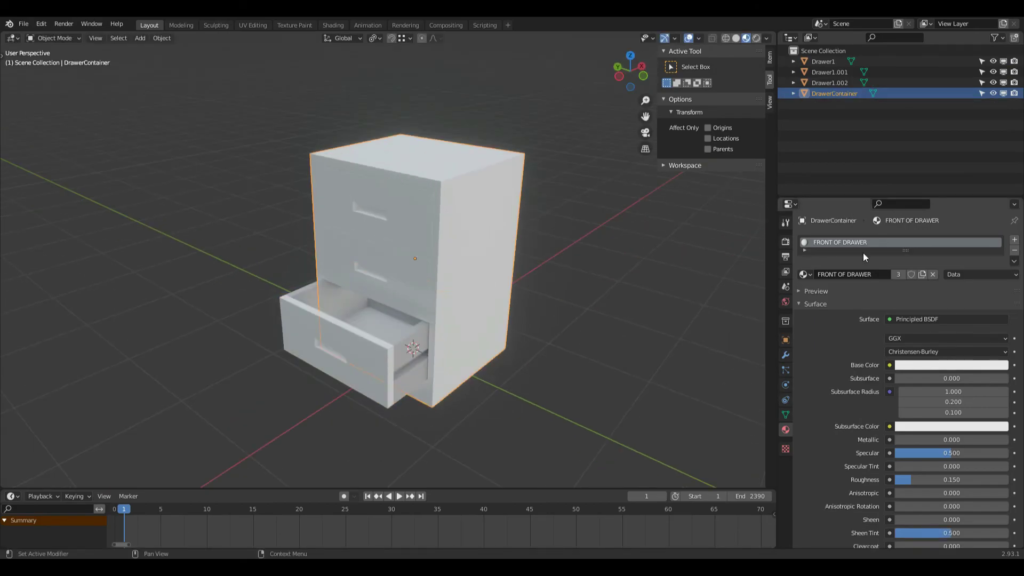
left_click(804, 274)
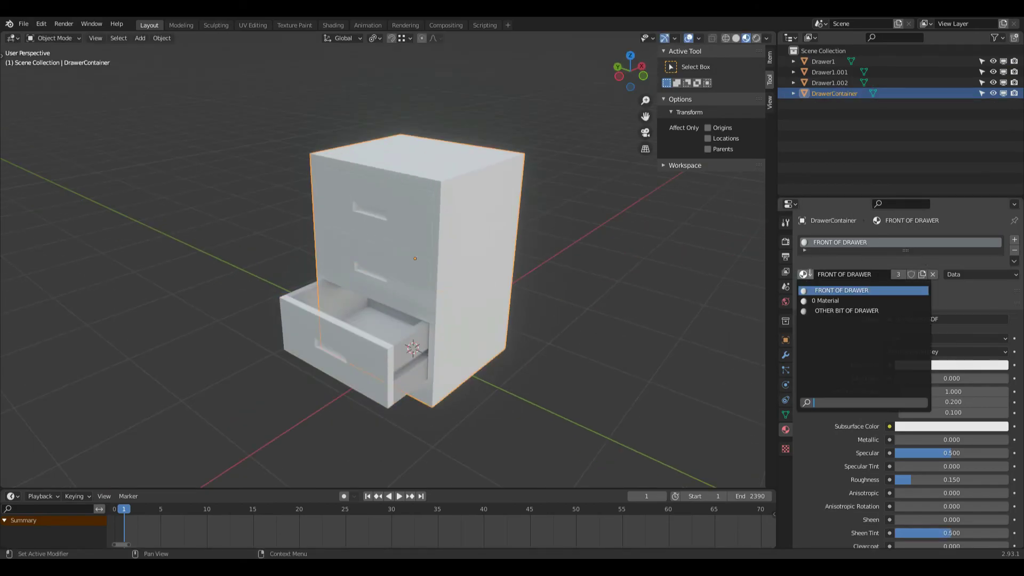
left_click(835, 310)
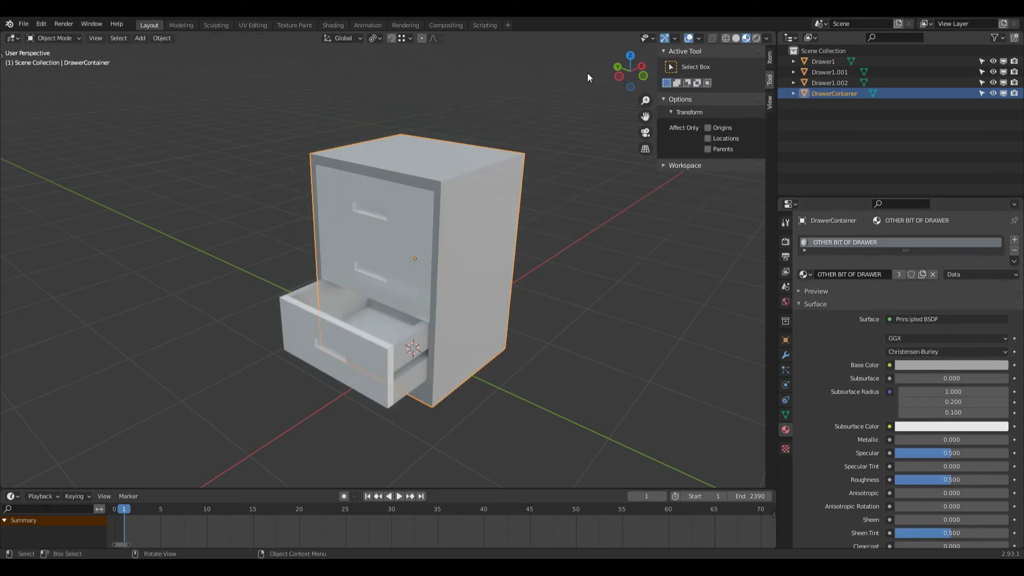
Darken the OTHER BIT OF DRAWER base color to a neutral grey with saturation 0 and set its roughness to 0.121.
left_click_drag(623, 71, 610, 75)
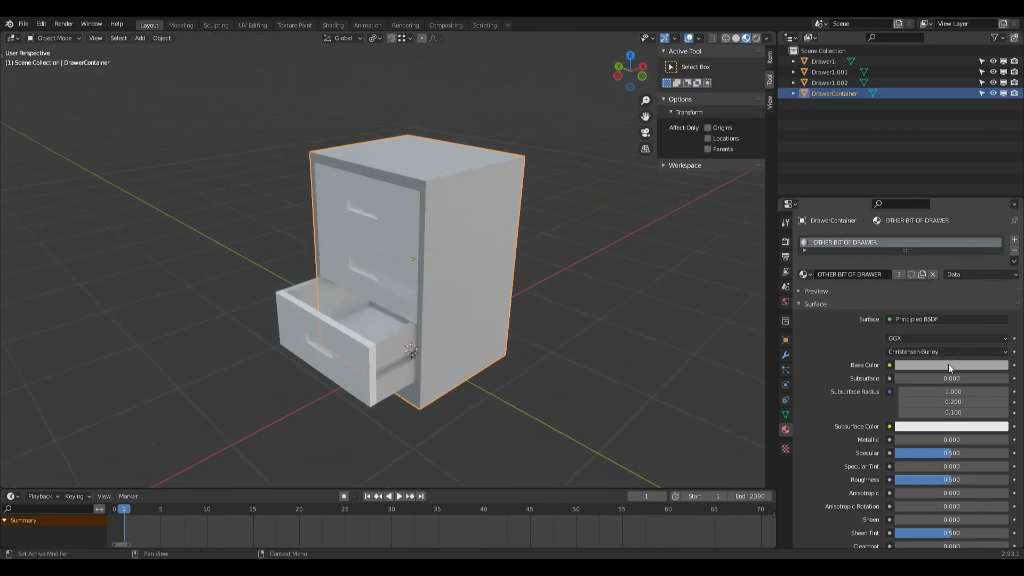
left_click(929, 366)
left_click(1000, 248)
left_click_drag(964, 247, 952, 259)
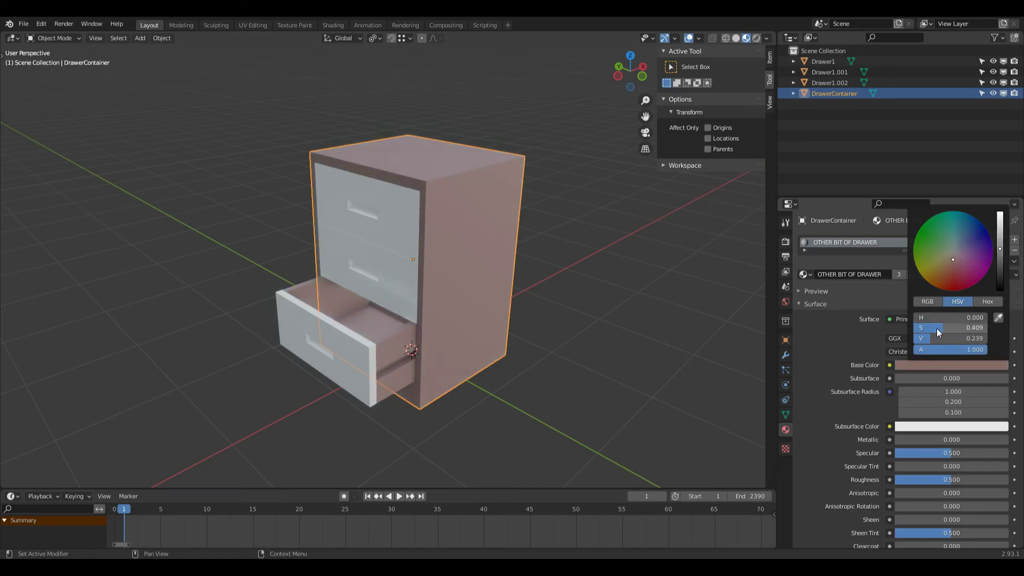
left_click_drag(936, 329, 906, 328)
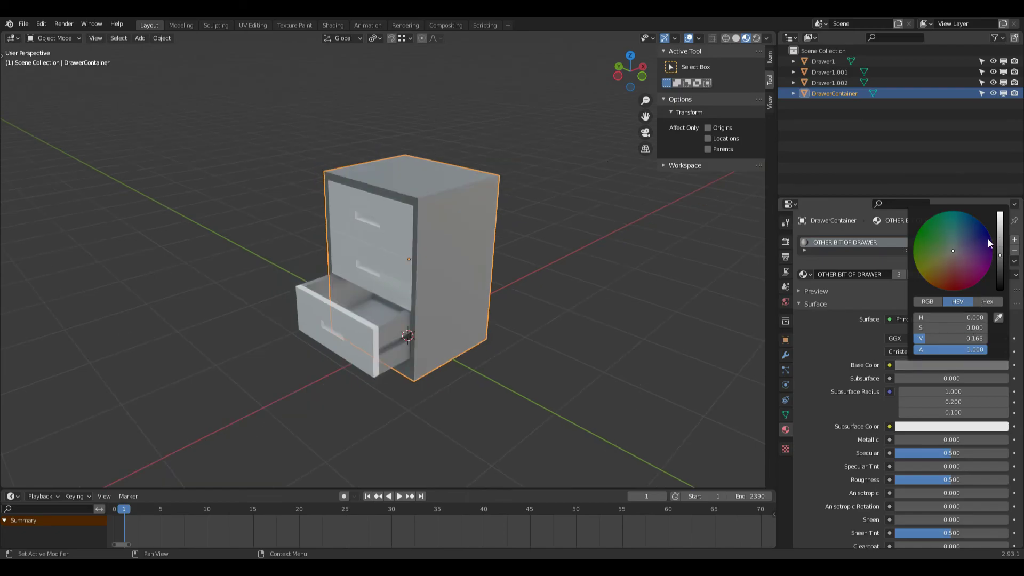
left_click_drag(1004, 267, 1003, 272)
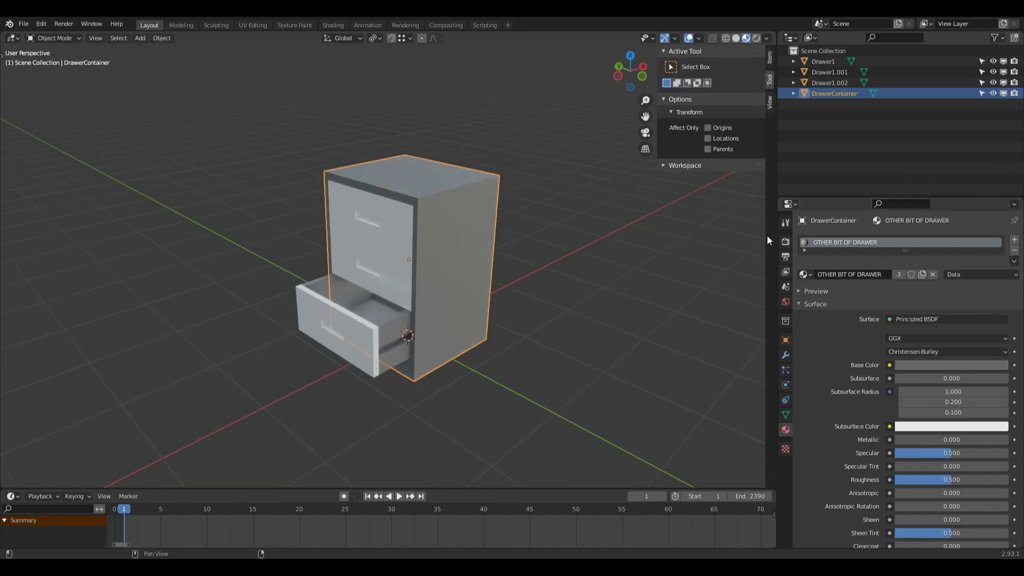
scroll(952, 467, "down", 1)
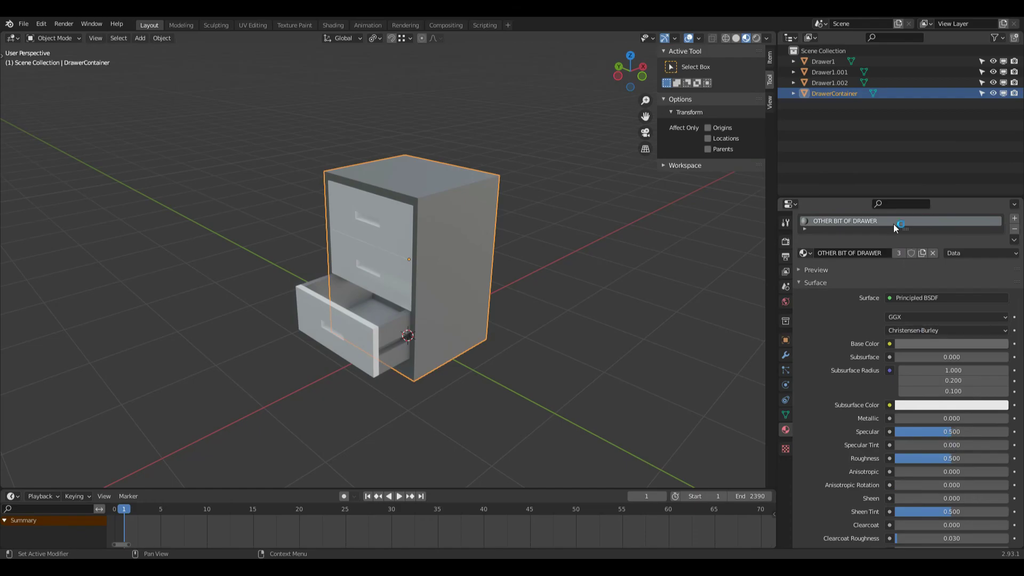
left_click_drag(949, 458, 900, 458)
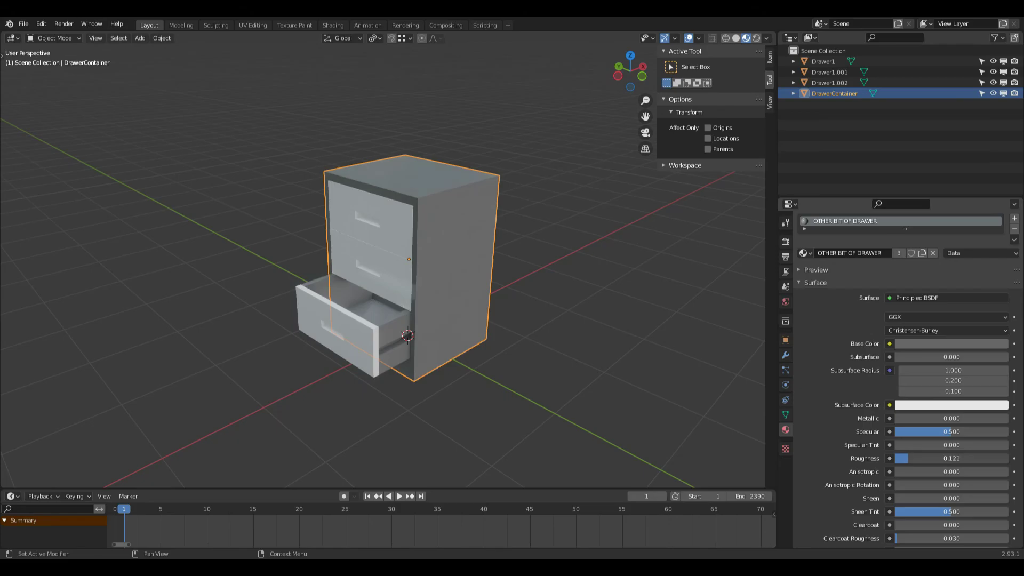